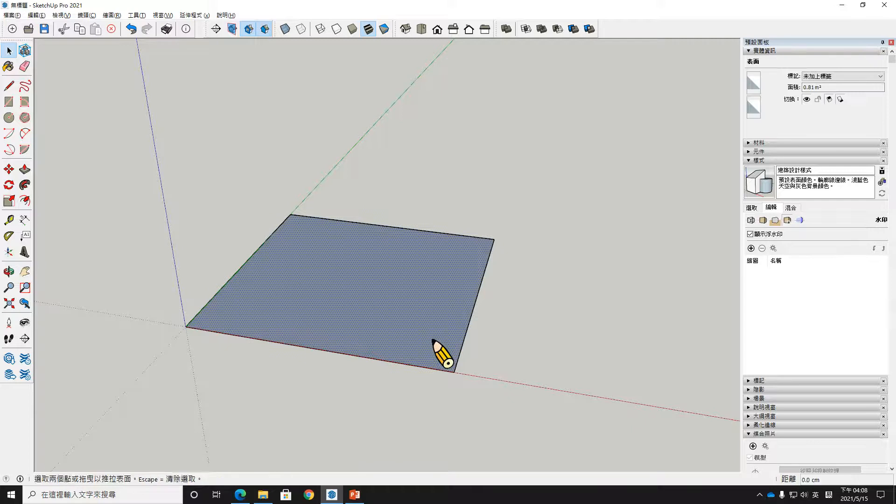
Push/Pull the square face up 50 cm to form a box.
left_click_drag(433, 341, 433, 301)
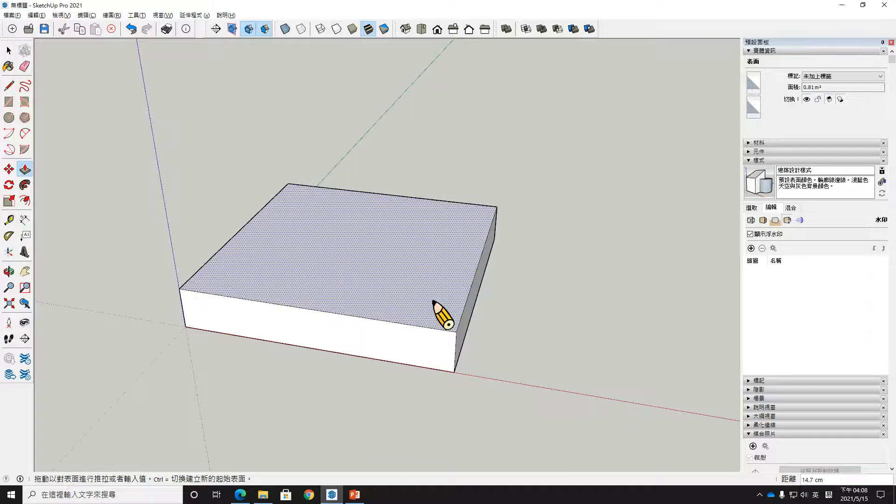
type("50")
key("Return")
middle_click_drag(400, 256, 405, 329)
middle_click_drag(404, 242, 384, 313)
key("space")
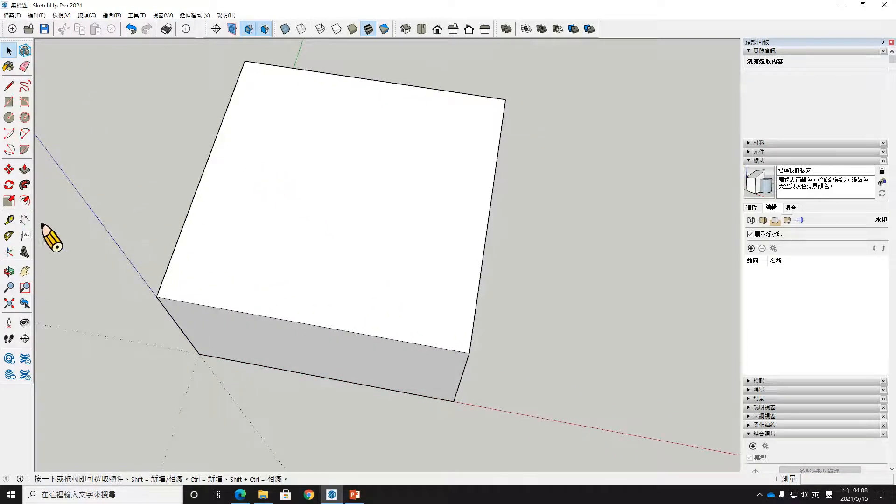
Place guide lines 5 cm inside the two side edges of the box's top face.
left_click(9, 220)
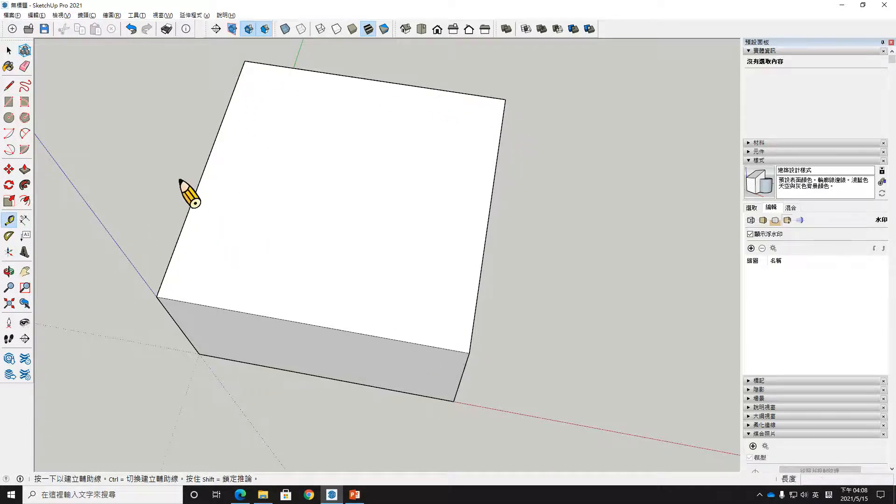
left_click(193, 200)
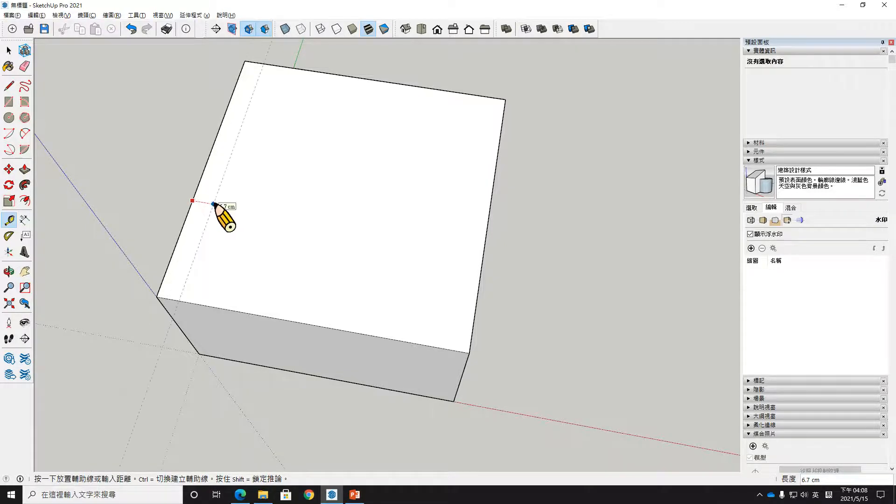
key("Return")
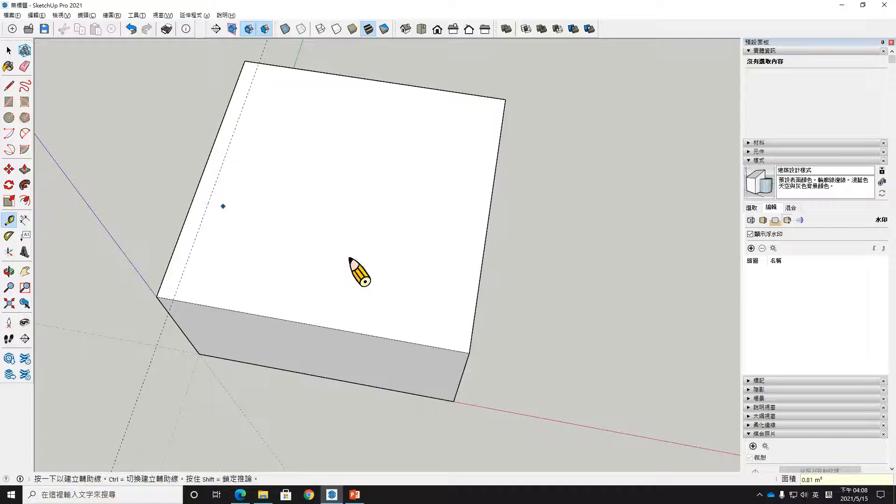
left_click(479, 286)
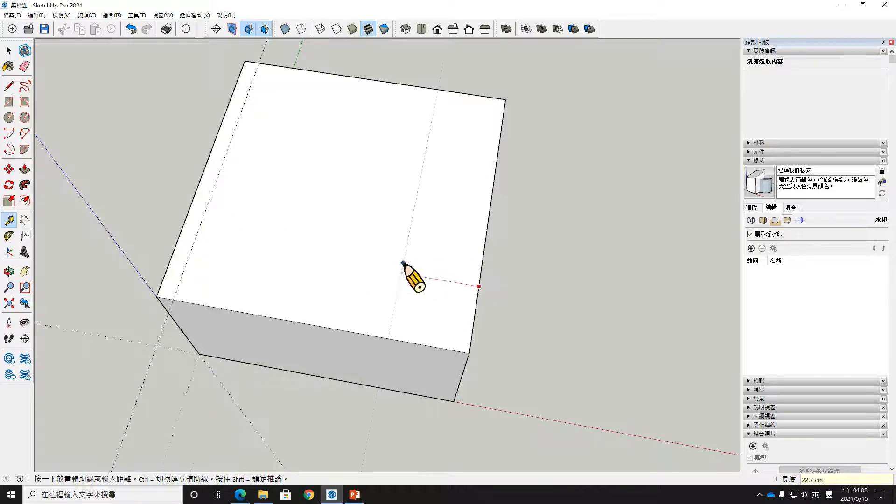
type("5")
key("Return")
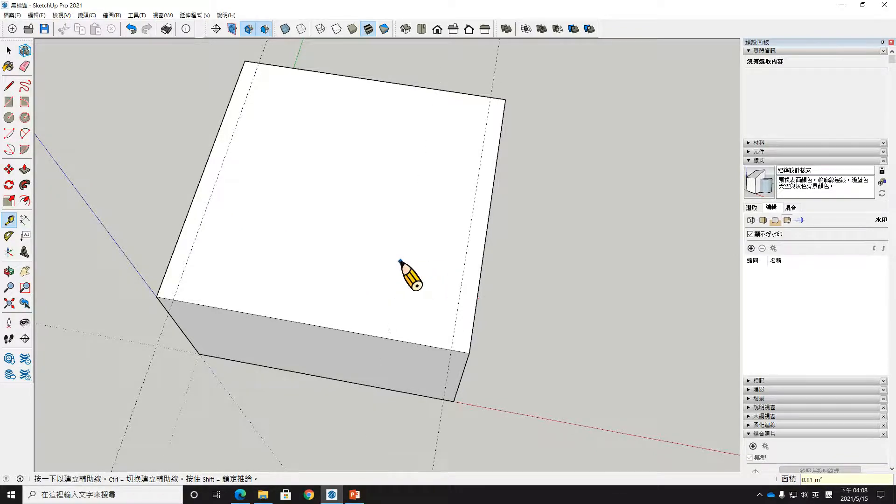
Place guide lines 5 cm inside the back and front edges of the box's top face.
left_click(440, 90)
key("Return")
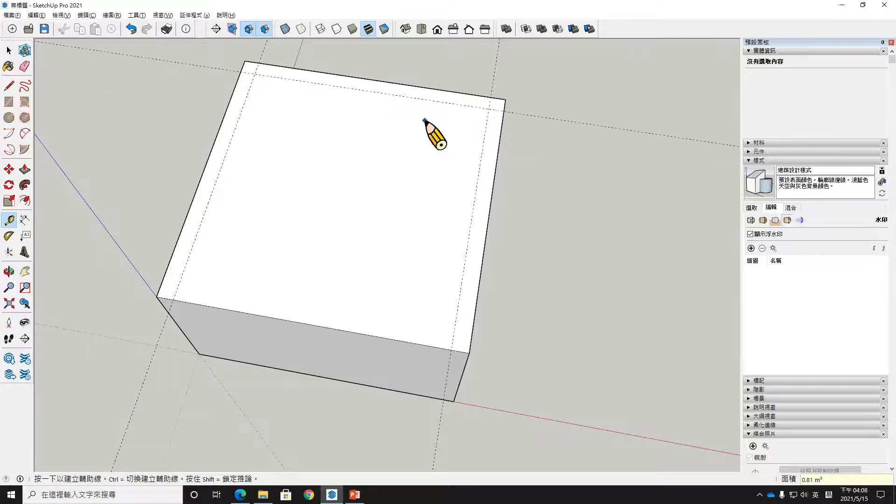
left_click(386, 338)
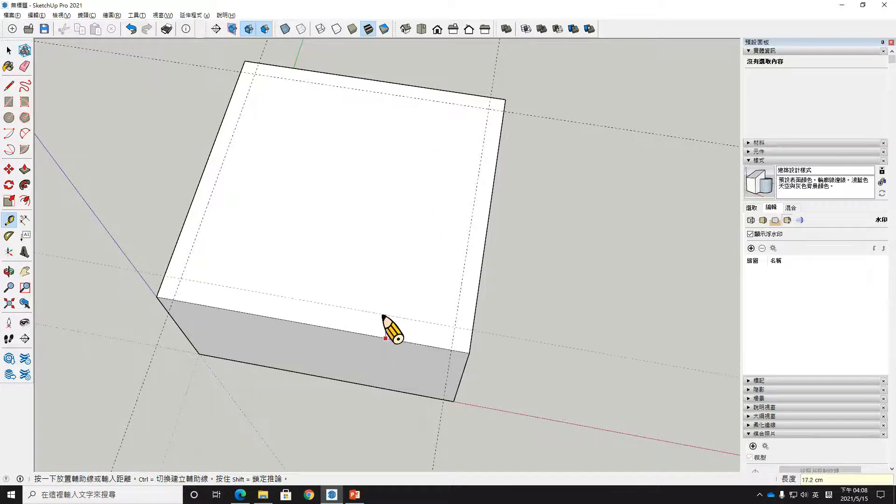
type("58")
key("Return")
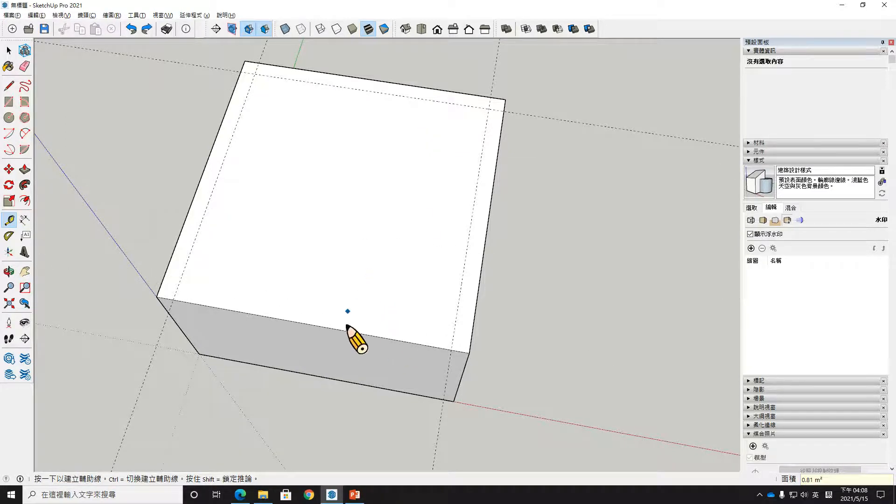
left_click(346, 331)
key("Return")
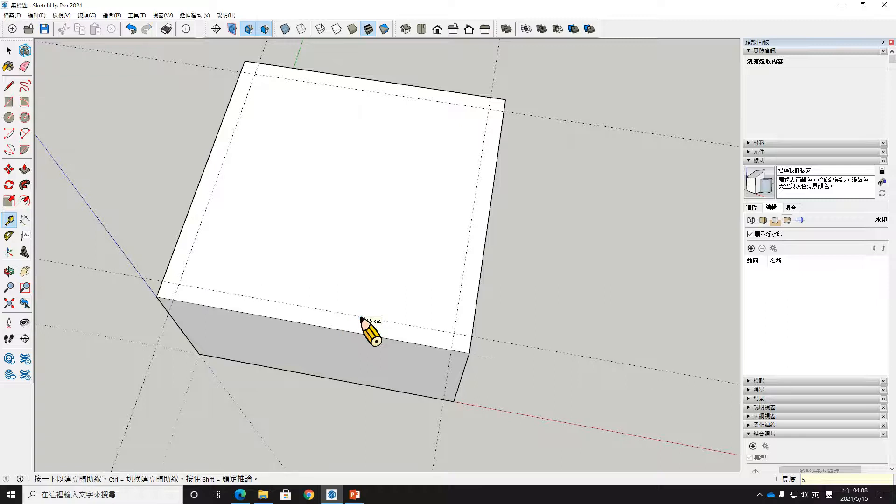
Draw a circle of 5 cm radius at each of the four guide intersections on the top face.
scroll(467, 339, "up", 2)
middle_click_drag(469, 339, 452, 304)
key("c")
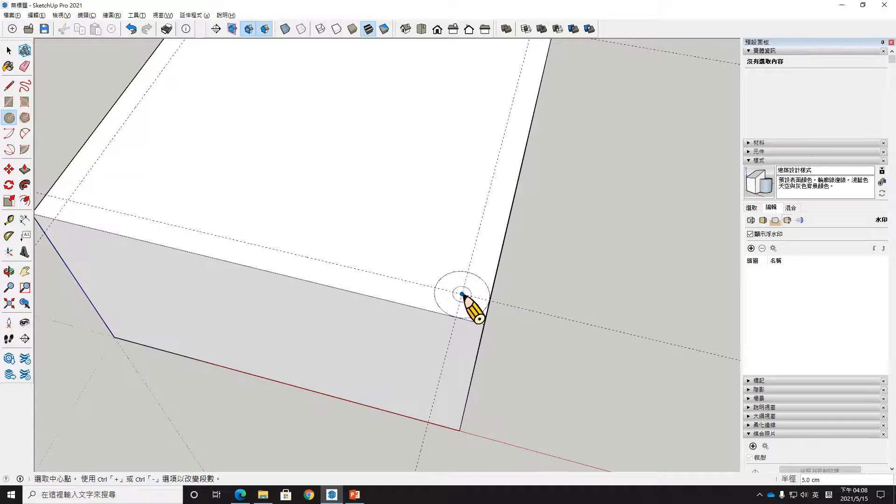
scroll(479, 252, "down", 4)
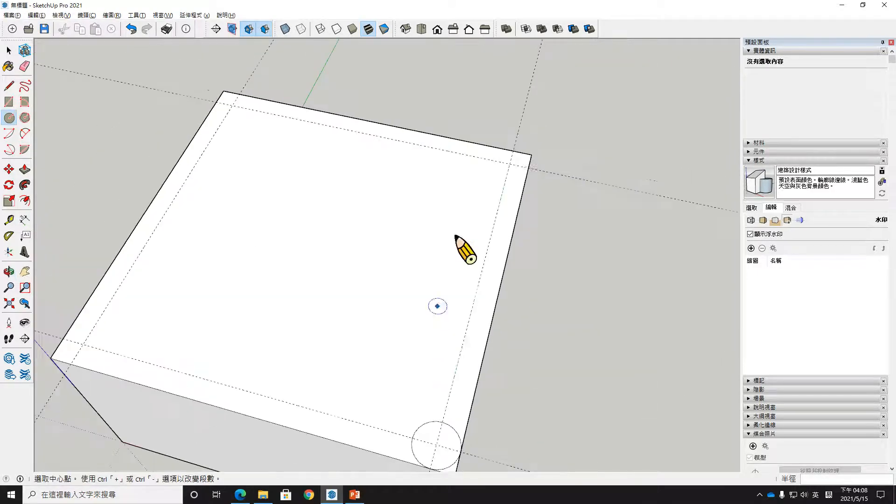
double_click(509, 164)
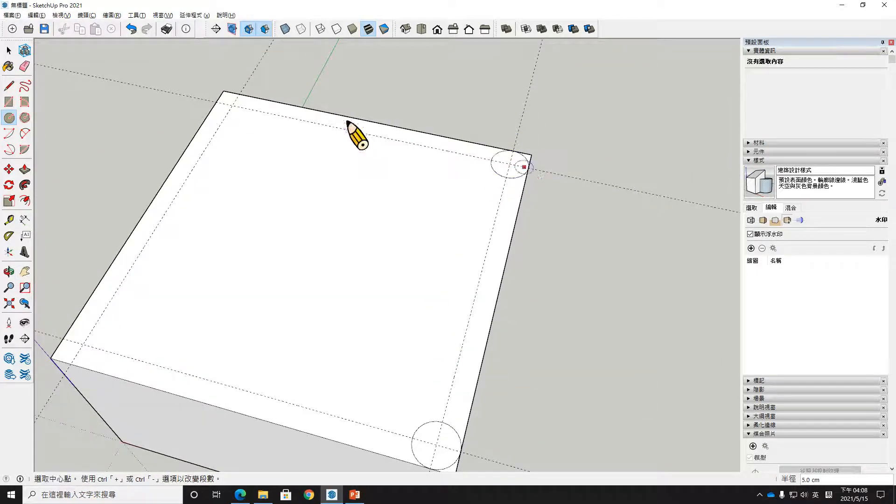
left_click(232, 106)
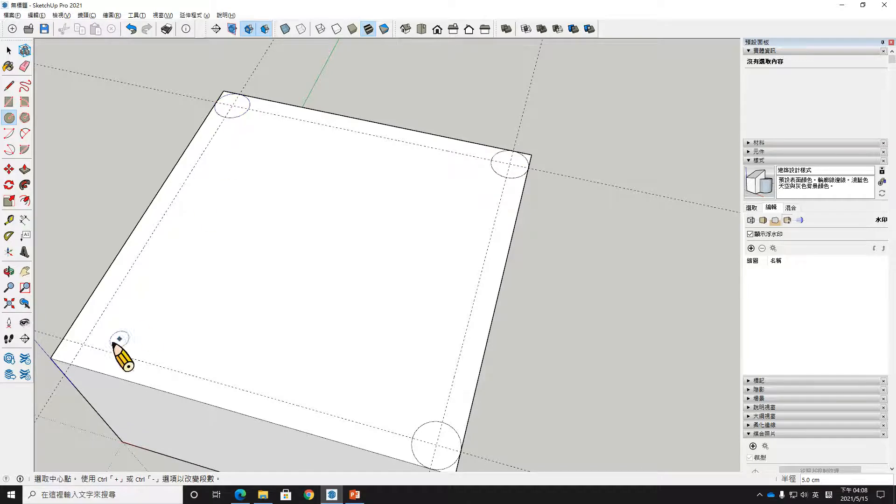
left_click(83, 343)
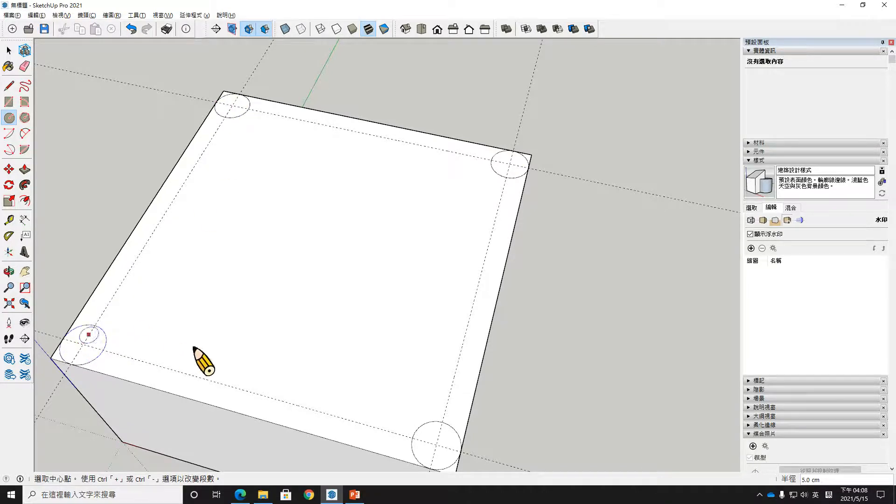
scroll(194, 347, "down", 3)
middle_click_drag(200, 345, 356, 294, "shift")
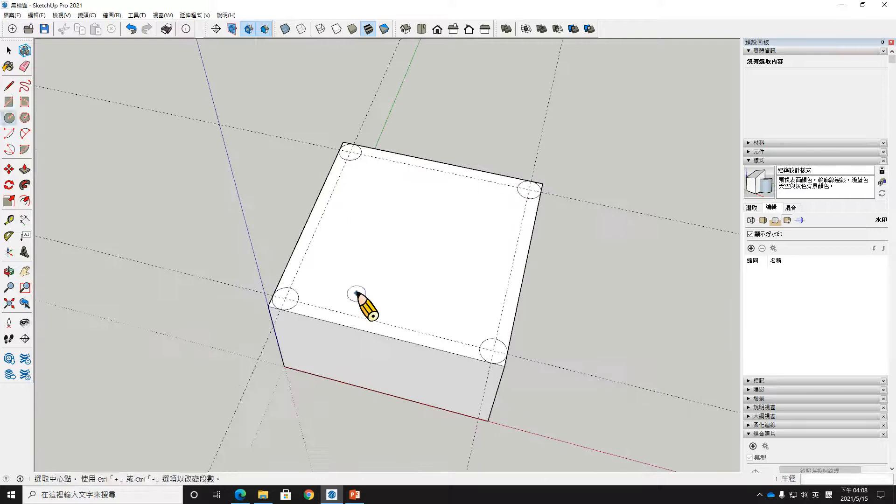
Erase the guide lines and the inner arcs of the four circles, leaving only the rounded corner arcs.
key("e")
mouse_move(307, 325)
left_mouse_down()
mouse_move(290, 304)
mouse_move(314, 272)
left_mouse_up()
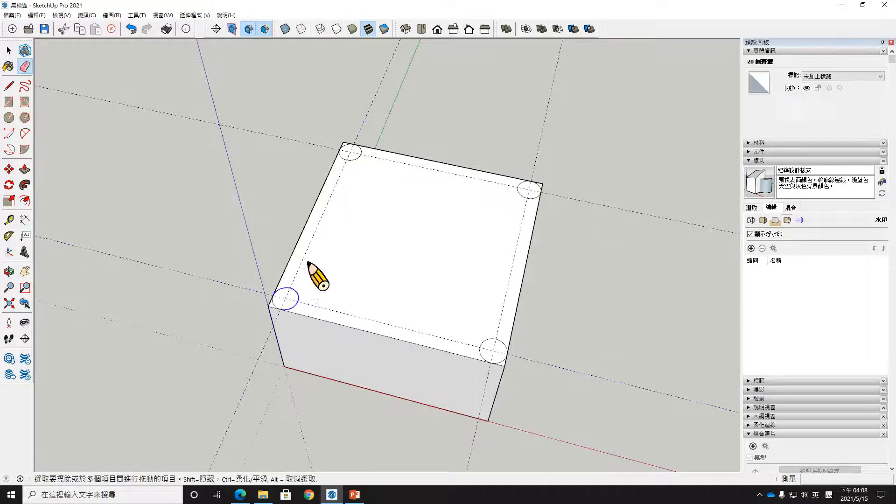
mouse_move(390, 169)
left_mouse_down()
mouse_move(352, 148)
mouse_move(520, 204)
mouse_move(535, 191)
left_mouse_up()
mouse_move(484, 368)
left_mouse_down()
mouse_move(480, 351)
mouse_move(503, 355)
left_mouse_up()
middle_click_drag(428, 317, 480, 286)
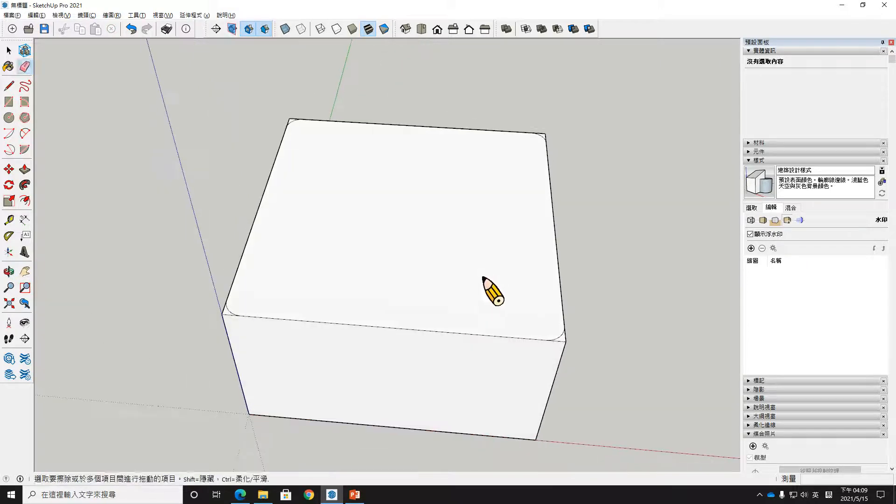
Copy the rounded top face with its edges straight up along the blue axis above the box.
key("space")
double_click(478, 290)
key("m")
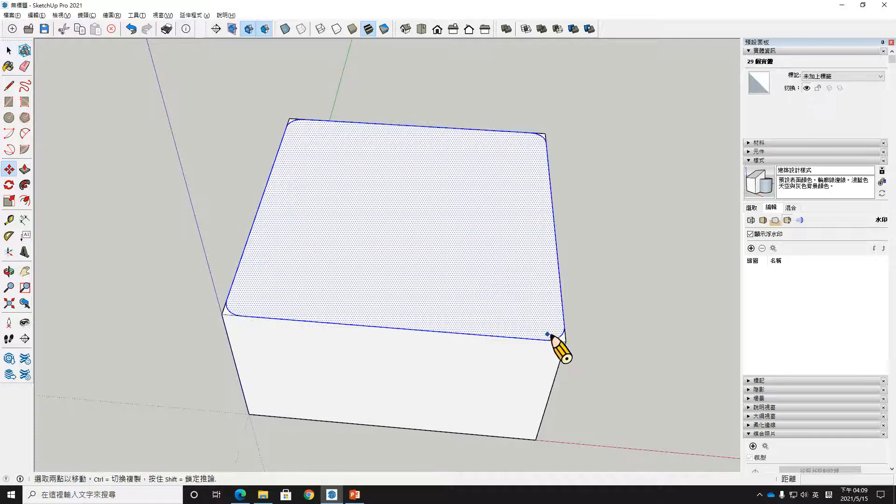
key("ctrl")
left_click(564, 330)
key("Up")
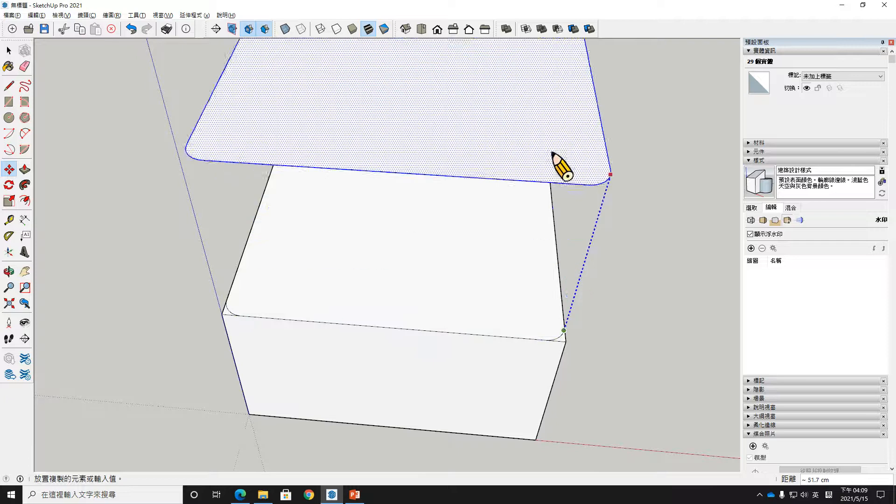
middle_click_drag(560, 197, 569, 235)
left_click(565, 171)
Move the whole box straight down about 56 cm, away from the copied rounded face, and deselect it.
middle_click_drag(560, 274, 476, 323)
triple_click(466, 292)
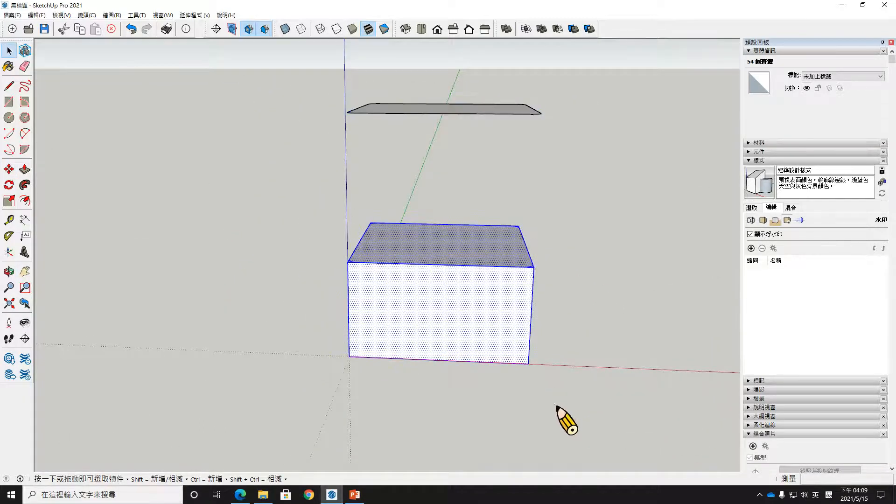
key("m")
left_click(529, 364)
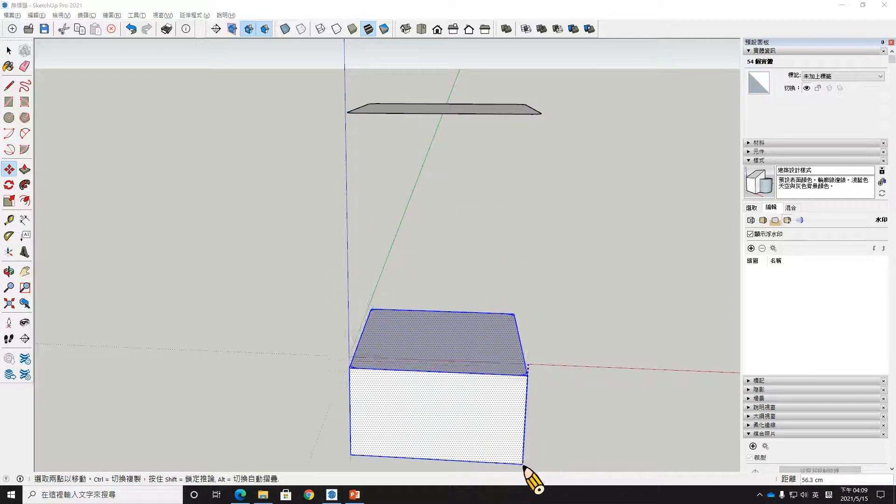
left_click(521, 459)
key("o")
middle_click_drag(519, 458, 499, 358, "shift")
left_click(514, 386)
scroll(503, 345, "up", 5)
key("space")
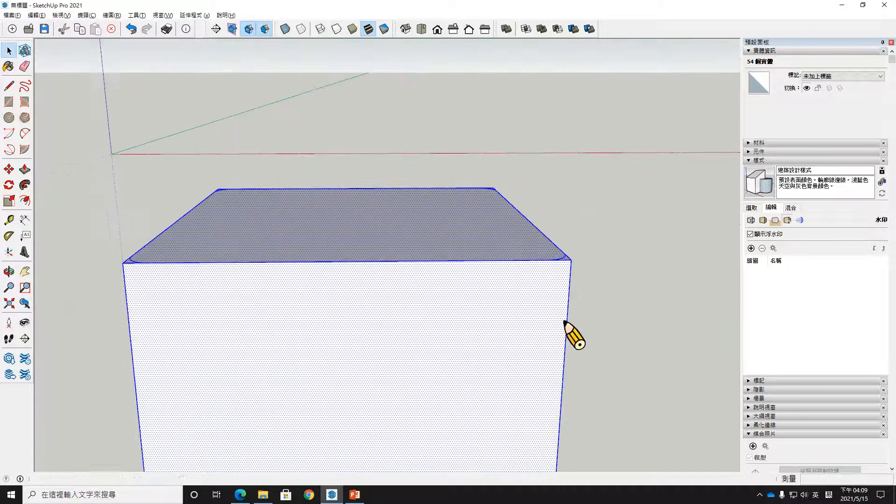
left_click(600, 303)
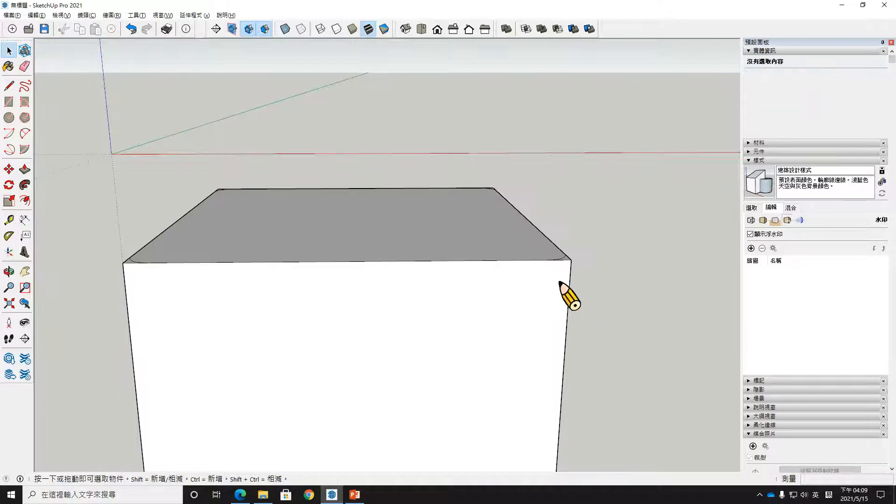
Place guide lines 5 cm inside the right and top edges of the box's front face.
left_click(8, 219)
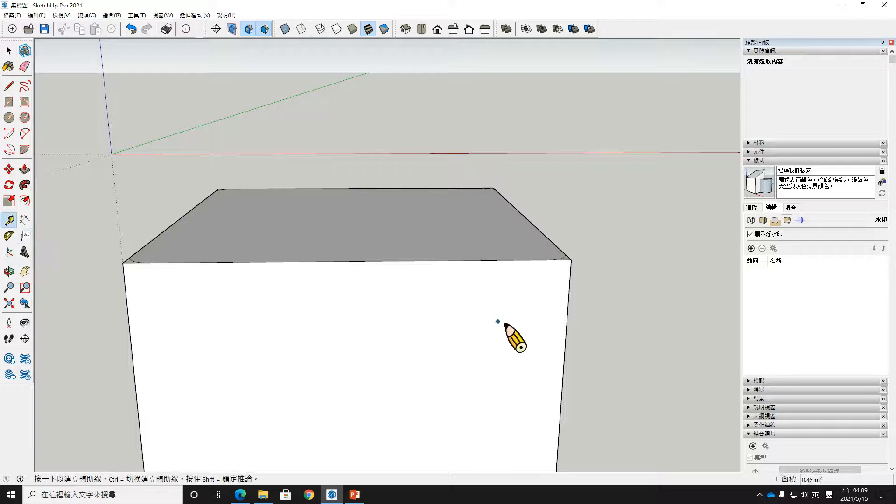
left_click(566, 323)
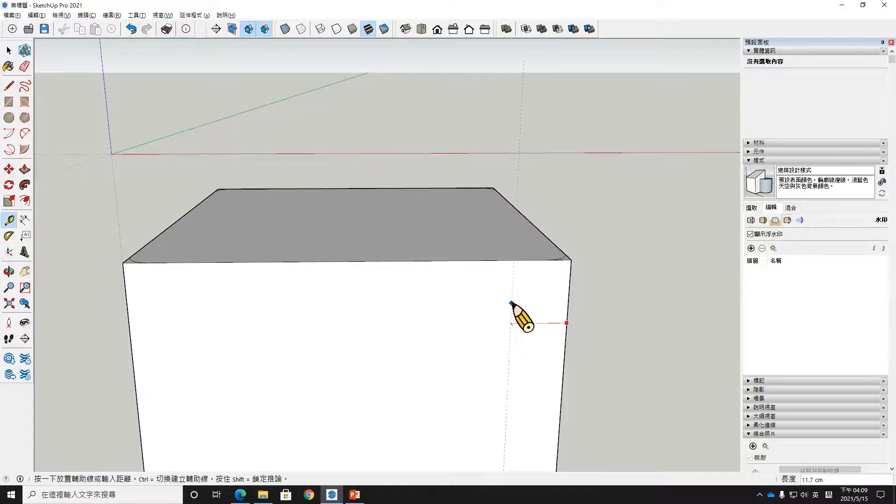
type("5")
key("Return")
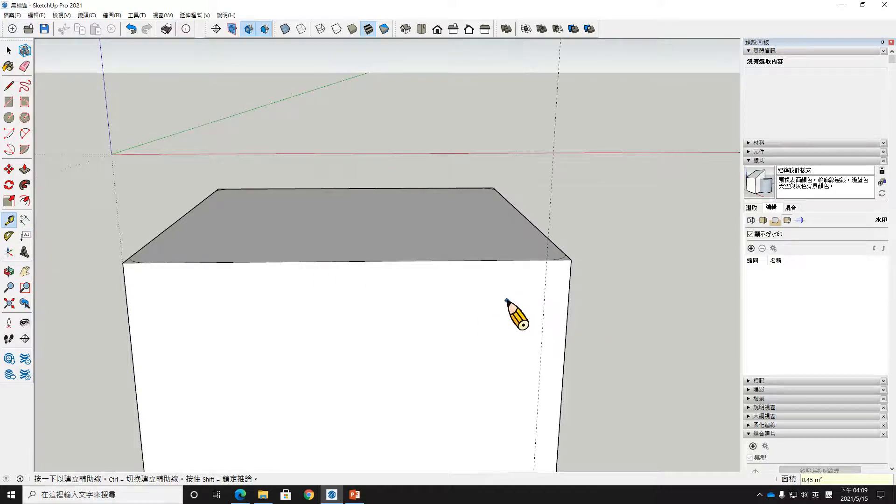
left_click(525, 260)
left_click(521, 290)
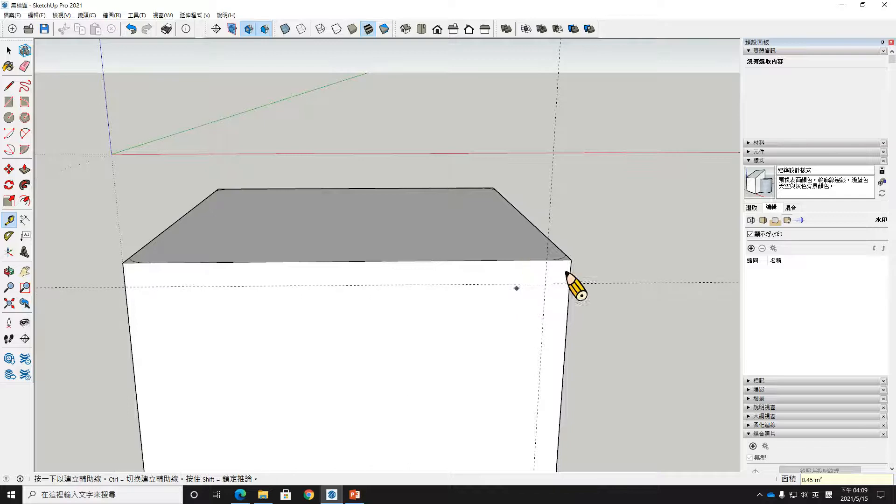
Draw a circle of 5 cm radius on the front face, centred on the guide intersection near the upper right corner.
scroll(561, 294, "up", 2)
key("c")
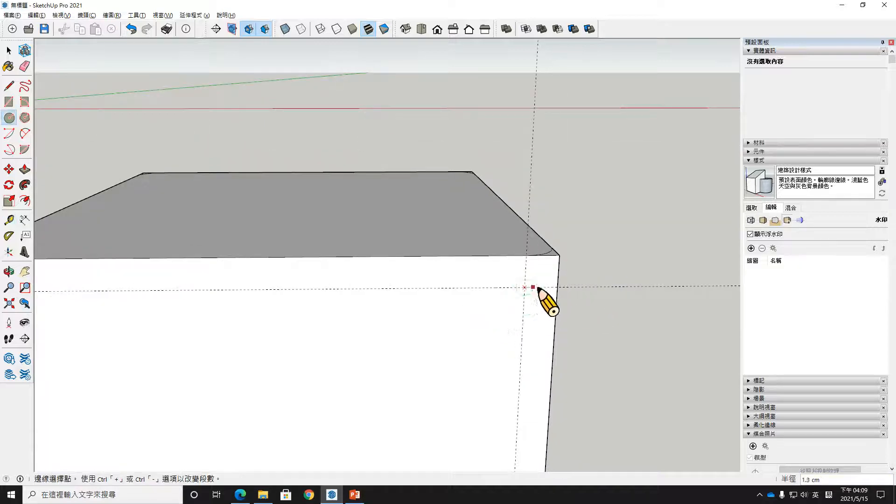
left_click(557, 287)
scroll(543, 304, "up", 2)
middle_click_drag(542, 306, 482, 294)
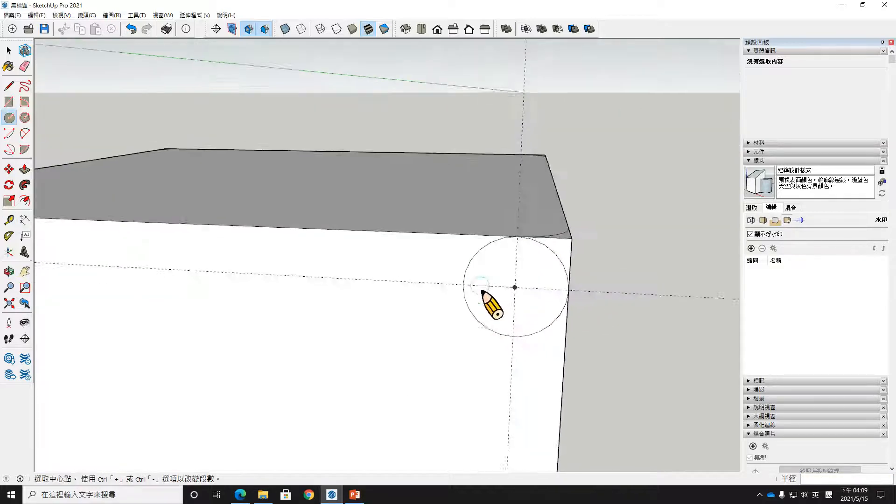
Draw two radius lines from the circle's centre to its top and right tangent points, marking off a quarter circle.
scroll(490, 292, "up", 2)
left_click(9, 85)
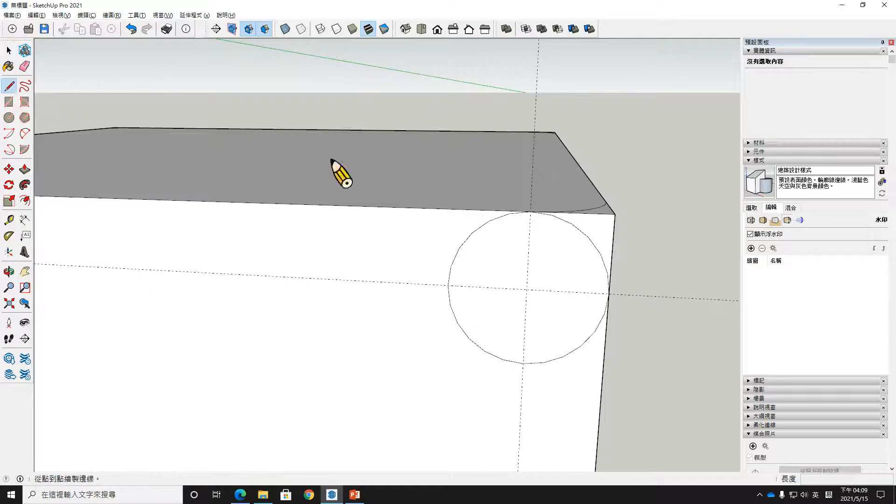
left_click(530, 211)
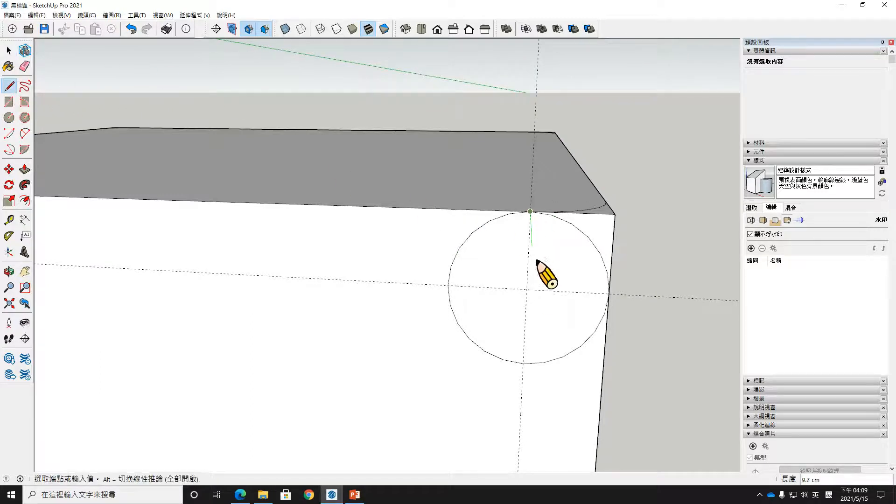
left_click(526, 290)
left_click(608, 296)
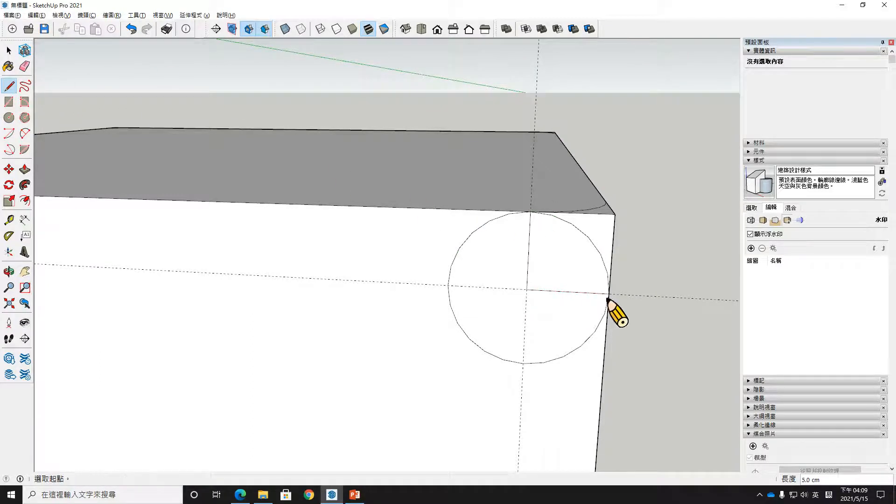
Copy the quarter-circle face with its edges up to the rounded face, placing its square corner on the outline's front right corner.
key("space")
left_click(562, 247)
scroll(562, 262, "down", 10)
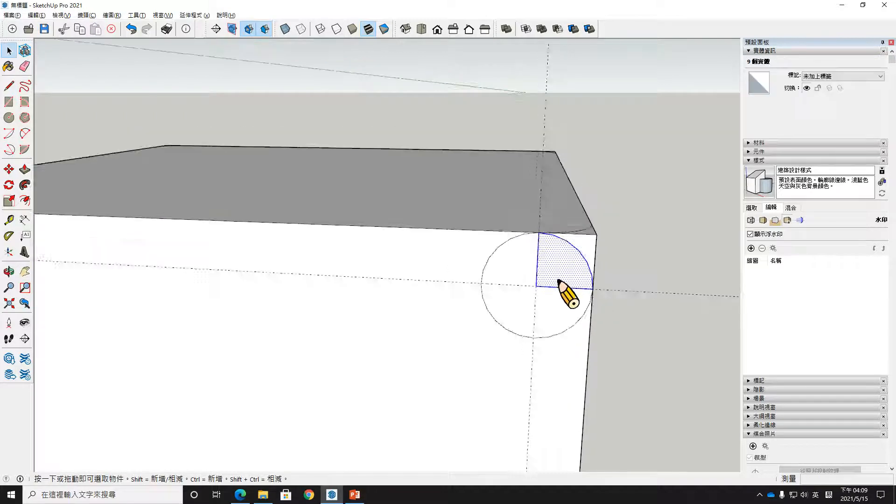
scroll(542, 276, "down", 4)
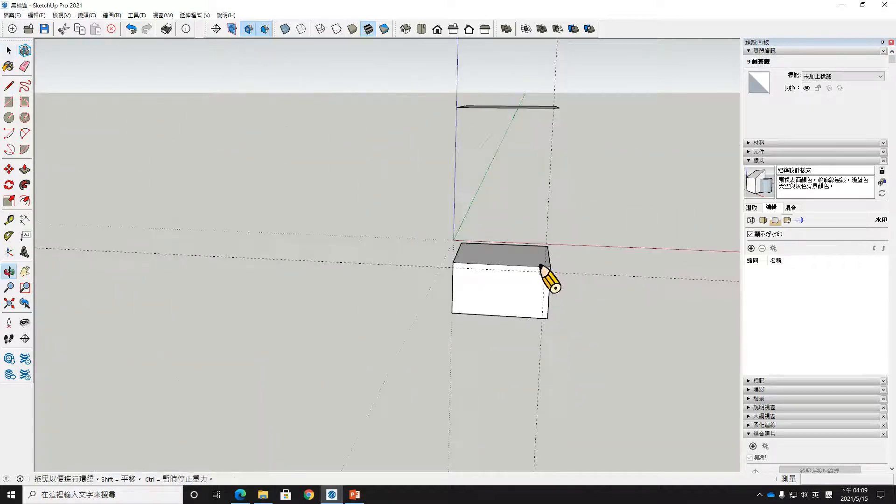
scroll(545, 301, "up", 3)
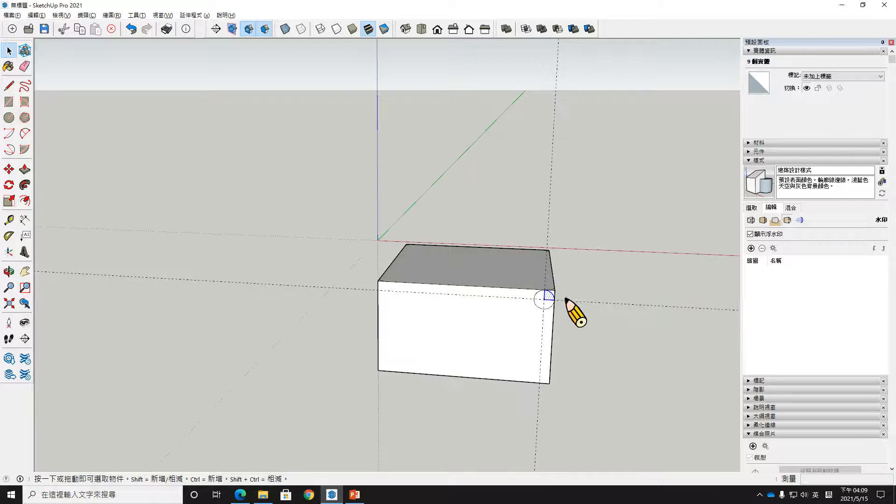
key("m")
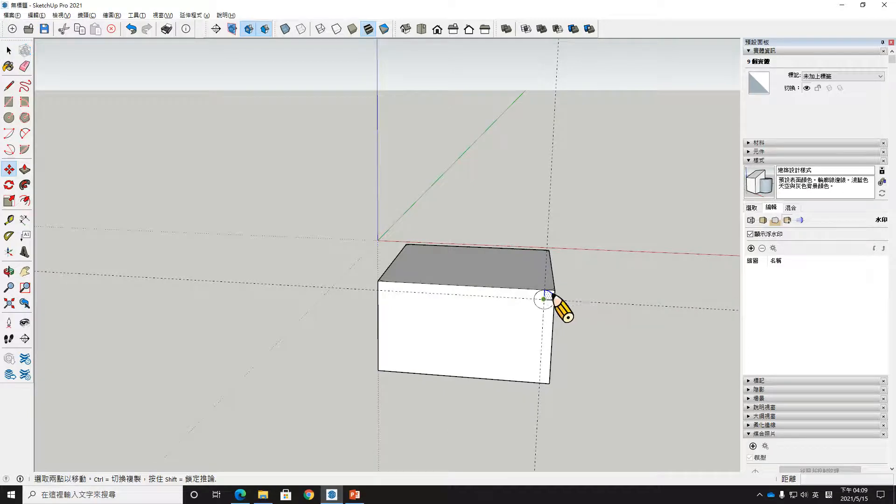
left_click(548, 294)
key("ctrl")
scroll(569, 233, "up", 4)
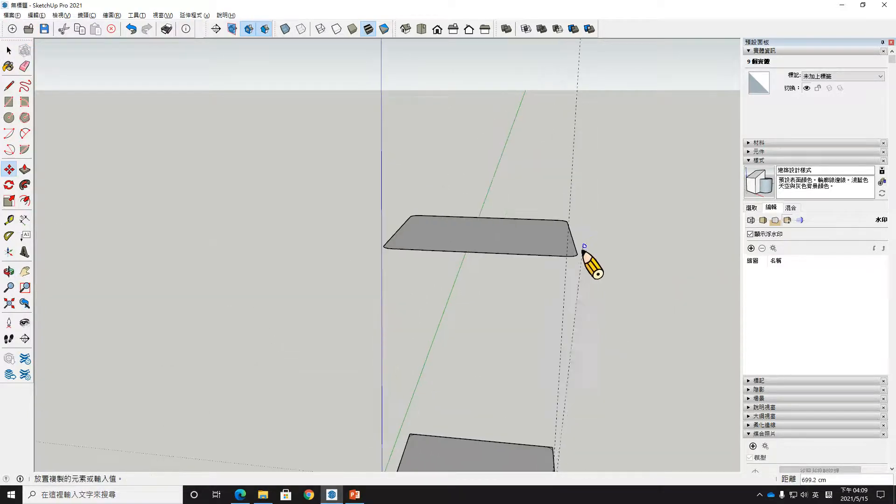
left_click(577, 253)
scroll(583, 303, "up", 2)
Erase the vertical guide line that runs past the rounded face.
key("e")
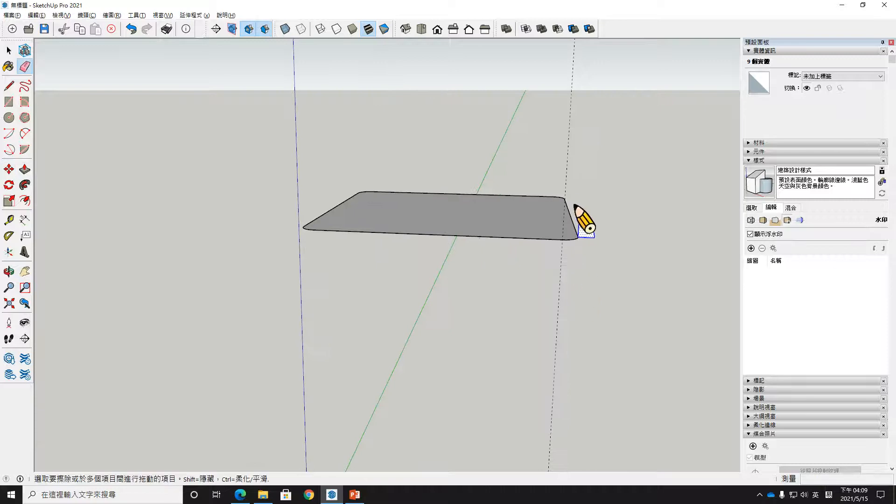
scroll(593, 359, "down", 5)
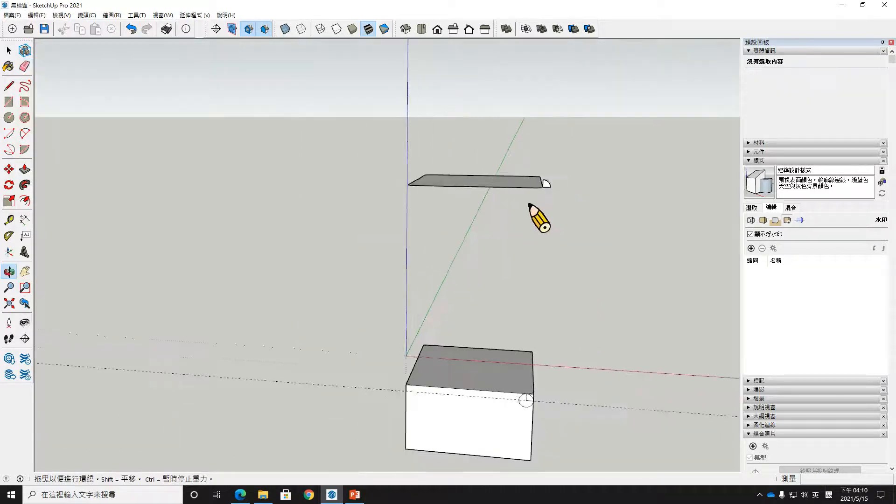
scroll(537, 243, "up", 6)
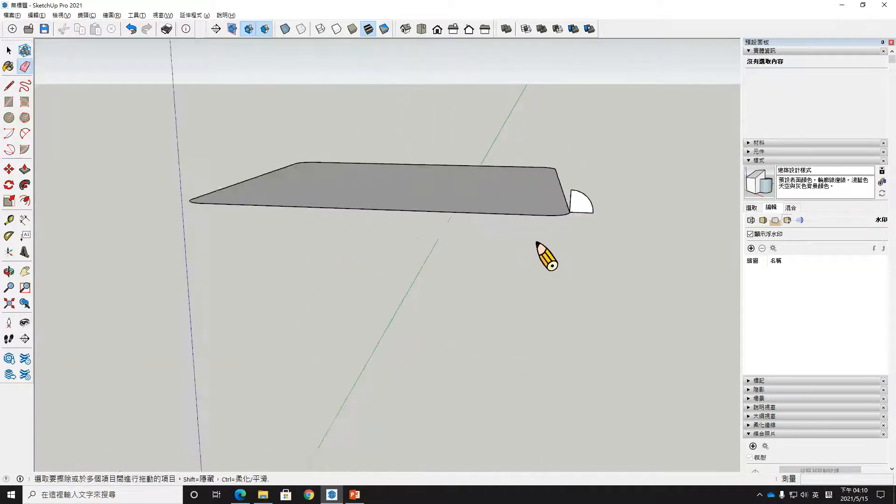
Sweep the quarter-circle profile around the rounded face's outline with Follow Me.
mouse_move(536, 243)
middle_mouse_down()
mouse_move(518, 268)
mouse_move(516, 312)
middle_mouse_up()
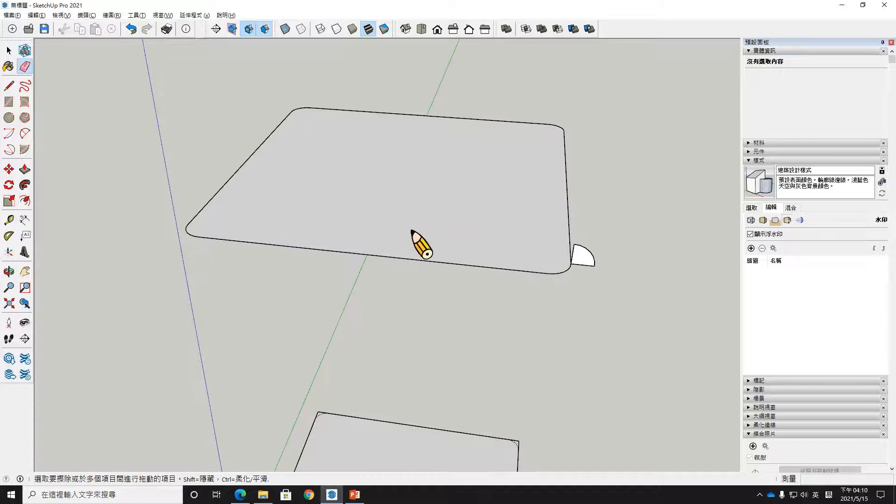
key("space")
left_click(426, 239)
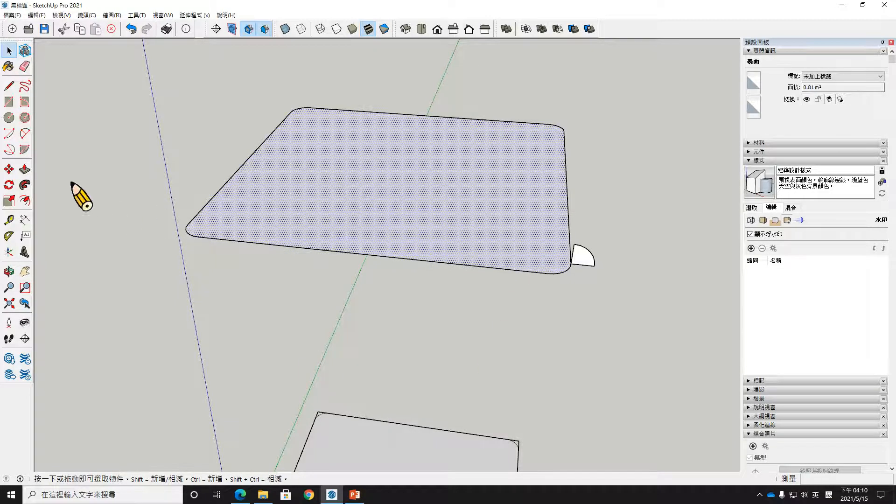
left_click(25, 185)
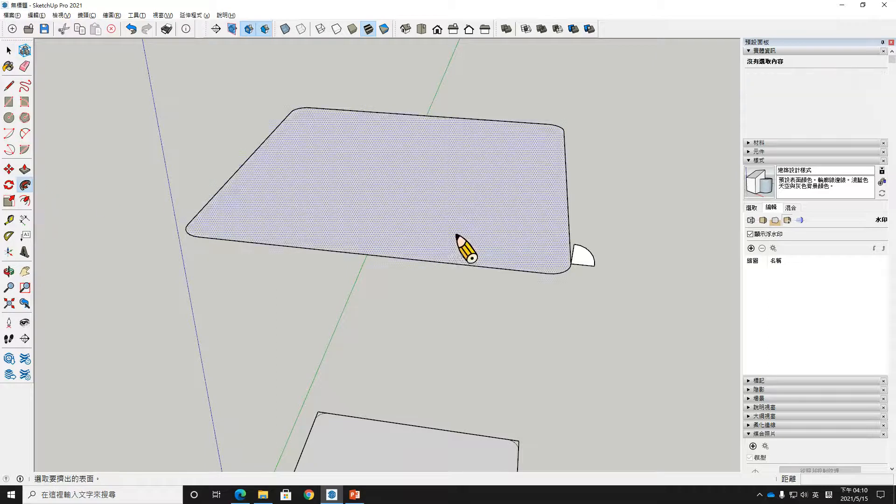
left_click(581, 257)
middle_click_drag(578, 257, 350, 267)
Switch to PowerPoint and examine the dimensioned front-view drawing of the table on slide 14.
key("alt+Tab")
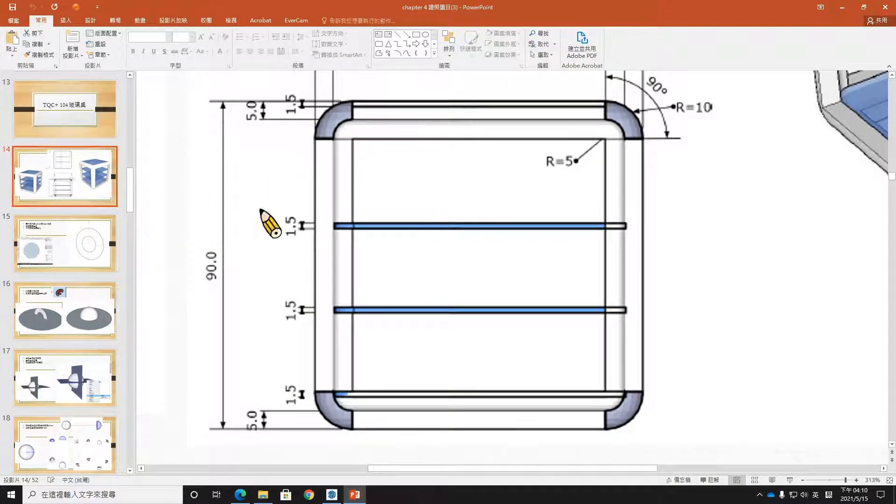
scroll(317, 238, "down", 2)
left_click_drag(846, 481, 830, 479)
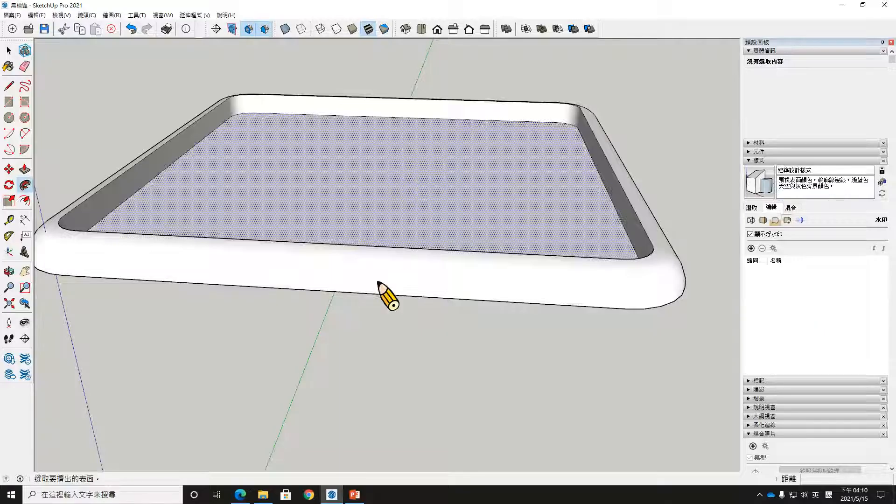
Switch back to SketchUp and trace a short line along the swept rim's inner upper edge to close the top with a face.
mouse_move(380, 290)
middle_mouse_down()
mouse_move(376, 149)
mouse_move(366, 164)
mouse_move(374, 288)
middle_mouse_up()
key("space")
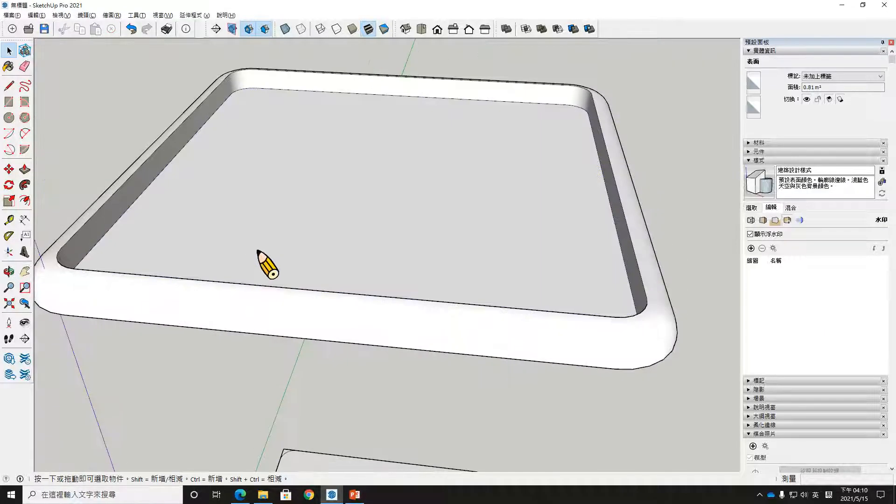
middle_click_drag(256, 252, 342, 94)
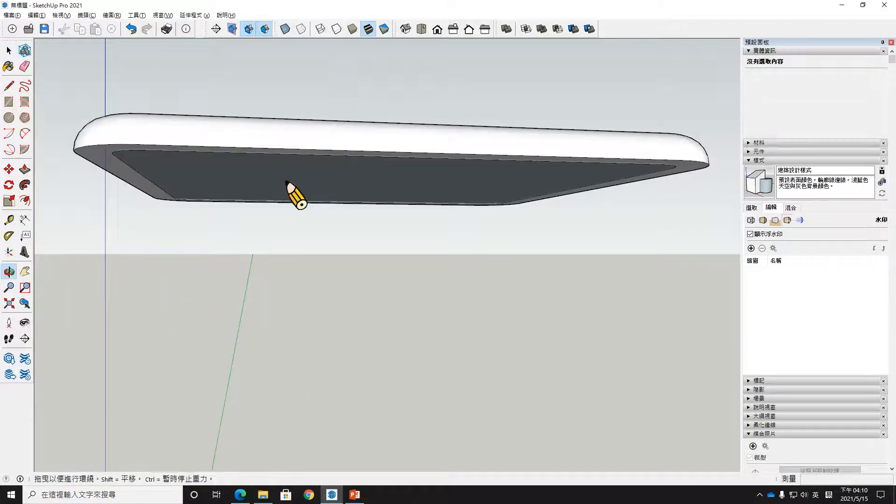
middle_click_drag(286, 182, 211, 260)
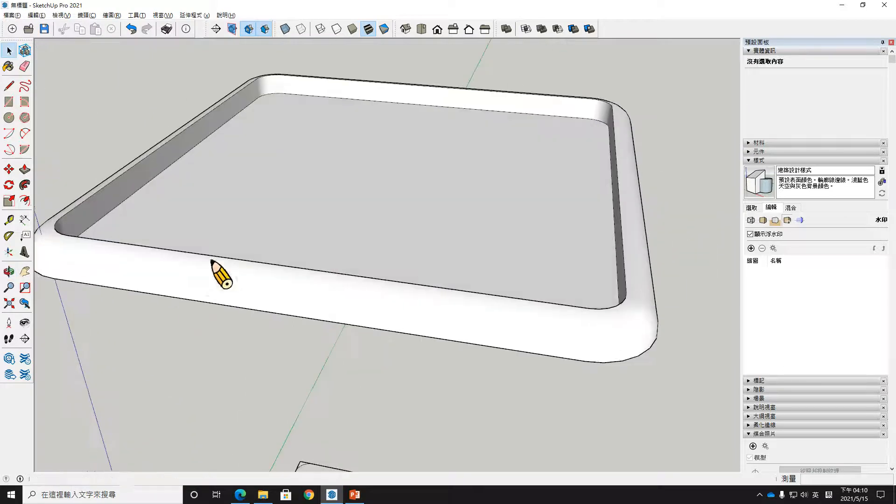
left_click(9, 86)
left_click(98, 190)
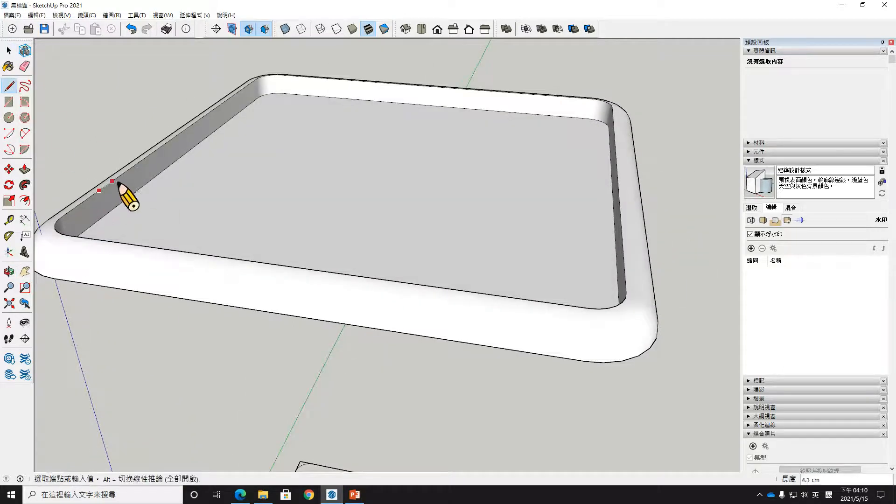
left_click(119, 177)
Push/Pull the ring-shaped face on the underside of the swept rim downward by 40 cm.
middle_click_drag(280, 275, 307, 122)
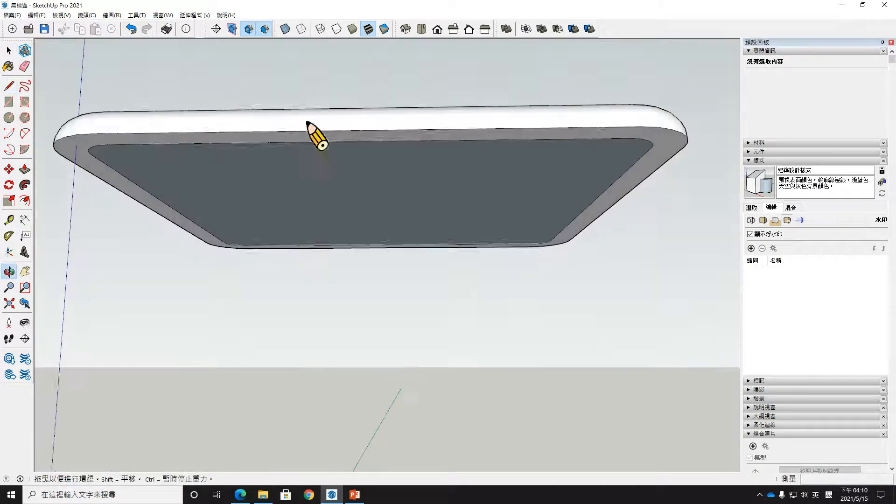
key("space")
double_click(336, 188)
triple_click(338, 189)
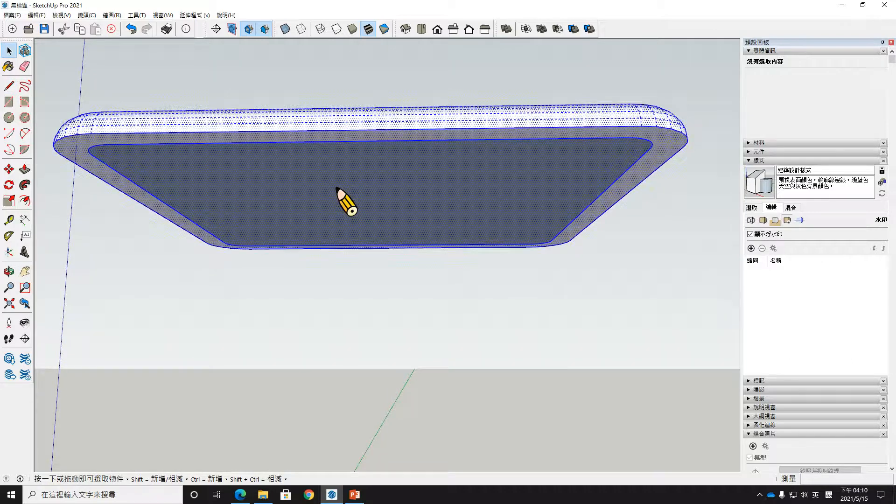
left_click(520, 87)
double_click(509, 154)
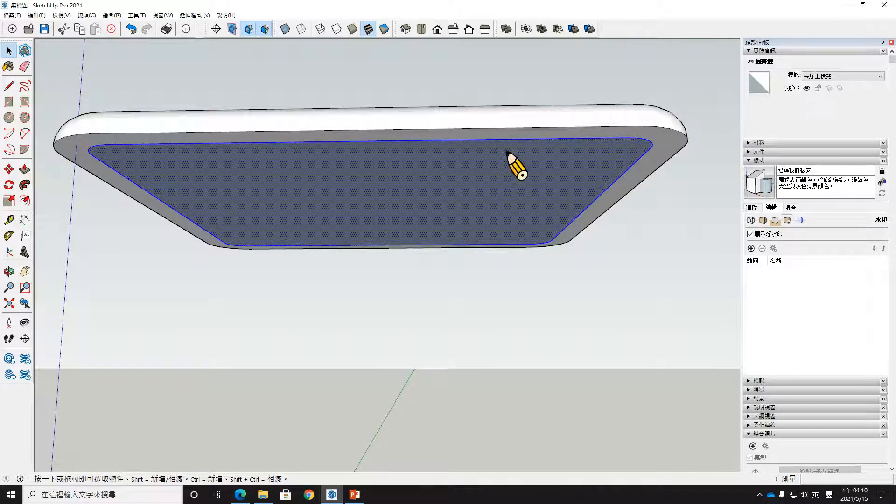
left_click(545, 136)
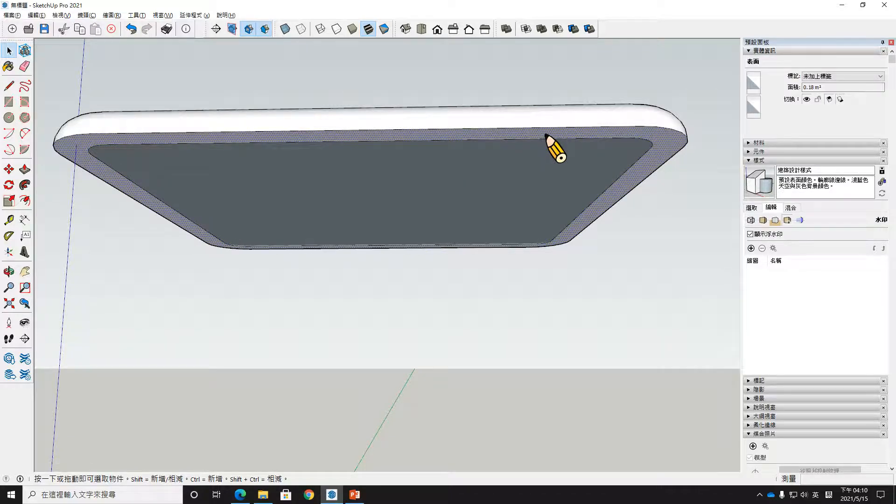
key("p")
left_click_drag(546, 140, 541, 180)
middle_click_drag(540, 180, 560, 192)
scroll(523, 224, "down", 2)
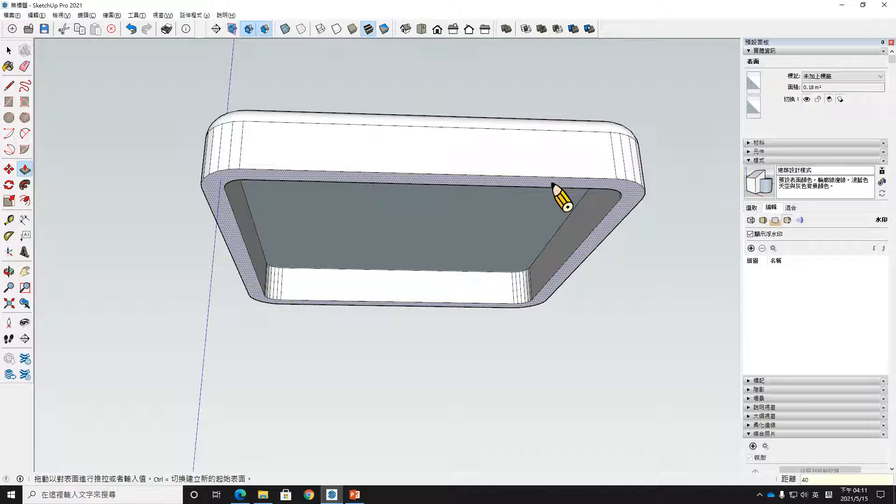
key("Return")
Select the entire rounded half-block and make it a group.
middle_click_drag(574, 174, 192, 247)
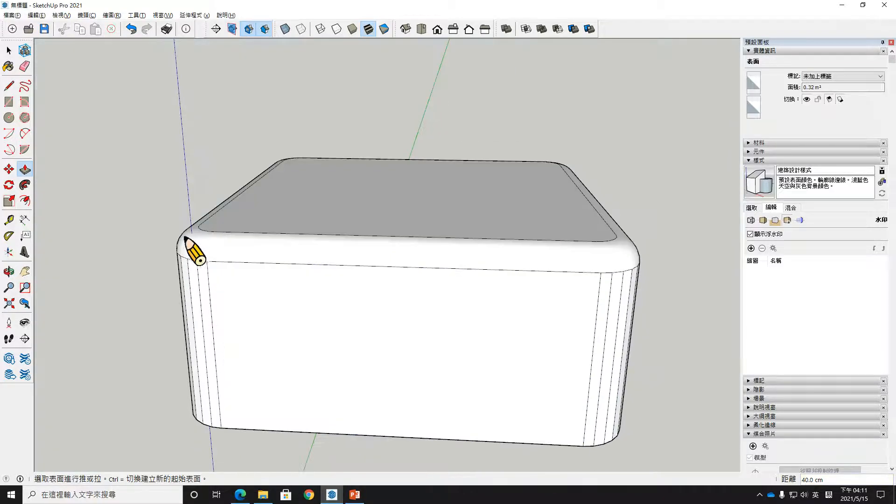
middle_click_drag(257, 368, 381, 244)
key("space")
left_click_drag(186, 59, 577, 297)
middle_click_drag(487, 200, 543, 176)
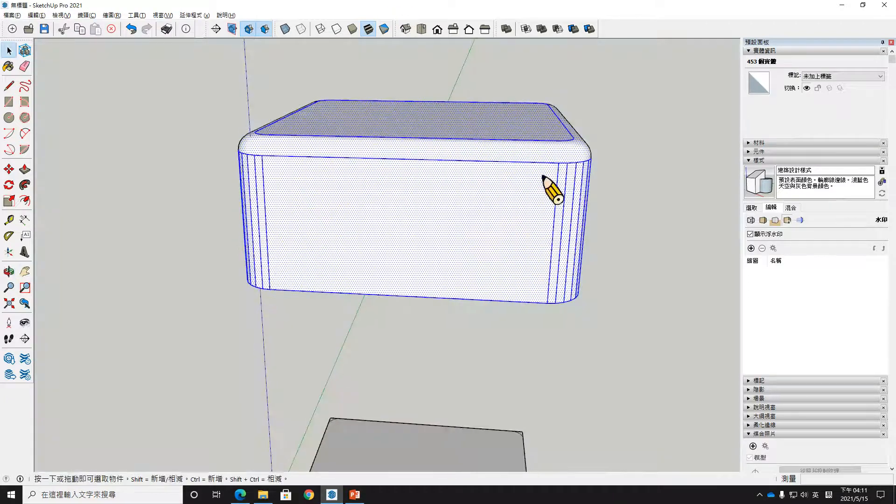
right_click(529, 161)
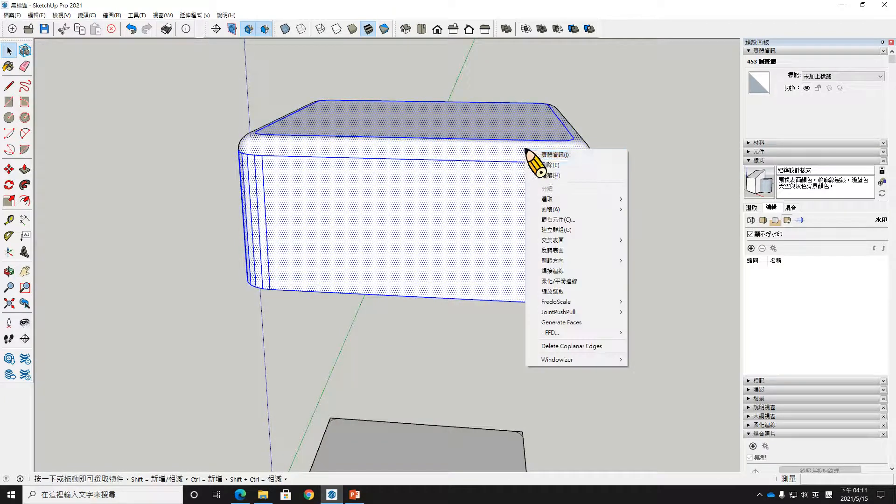
left_click(584, 233)
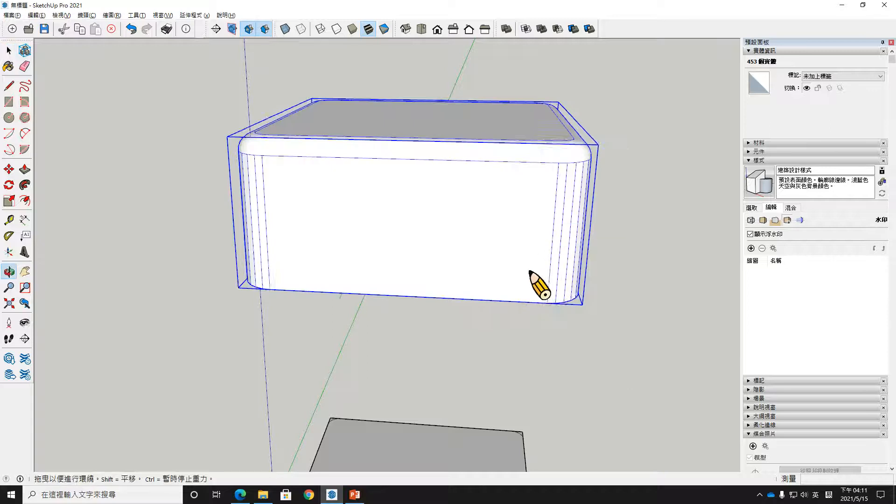
Copy the rounded group straight down below the original and flip the copy upside down along its vertical axis.
middle_click_drag(528, 270, 460, 219)
key("m")
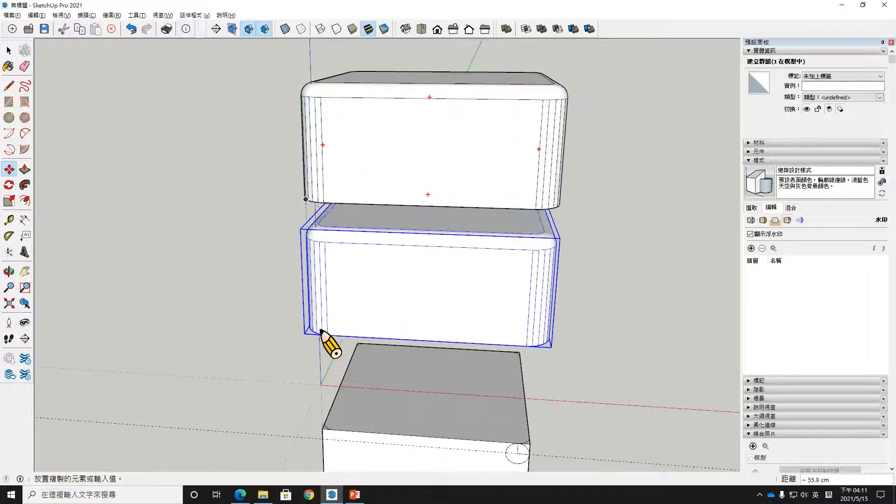
left_click(359, 314)
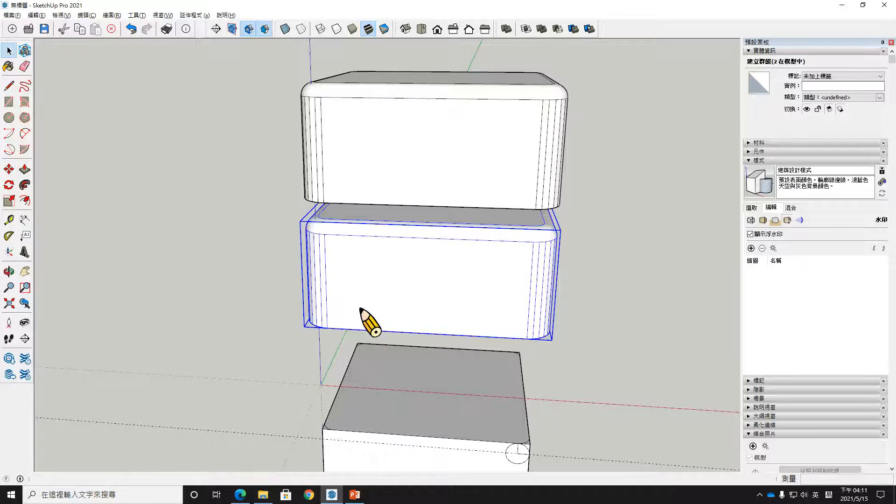
right_click(359, 308)
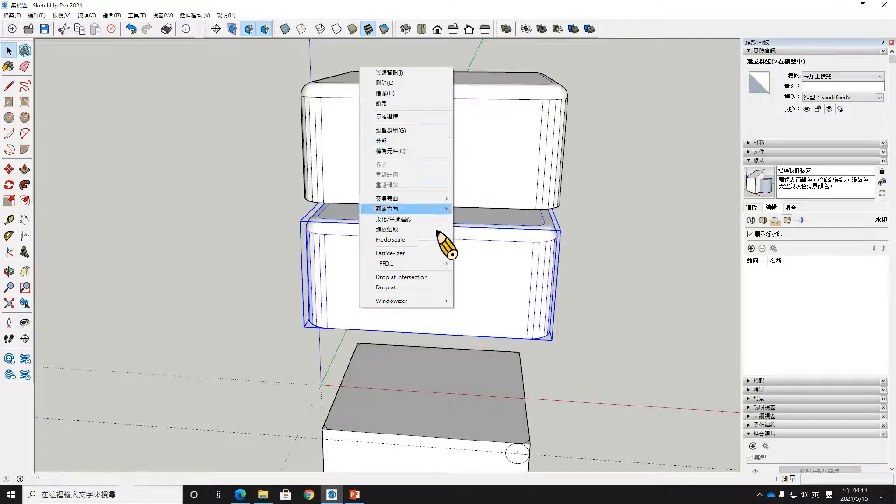
mouse_move(444, 210)
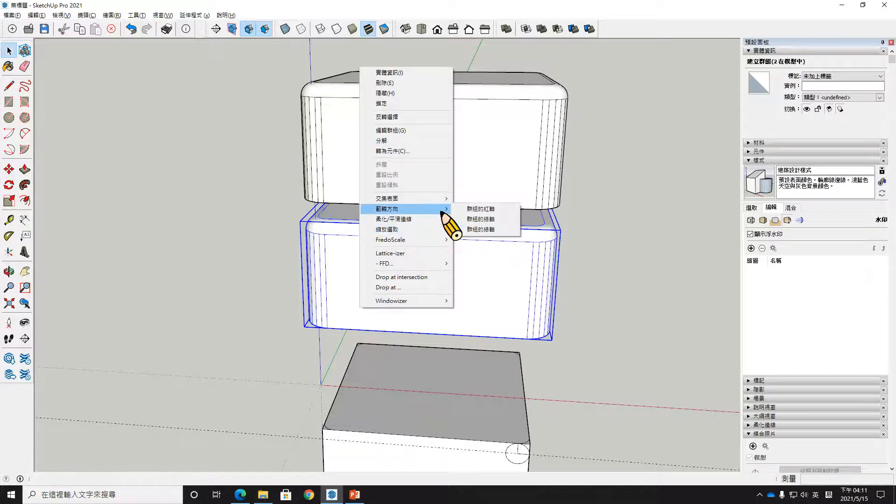
left_click(485, 229)
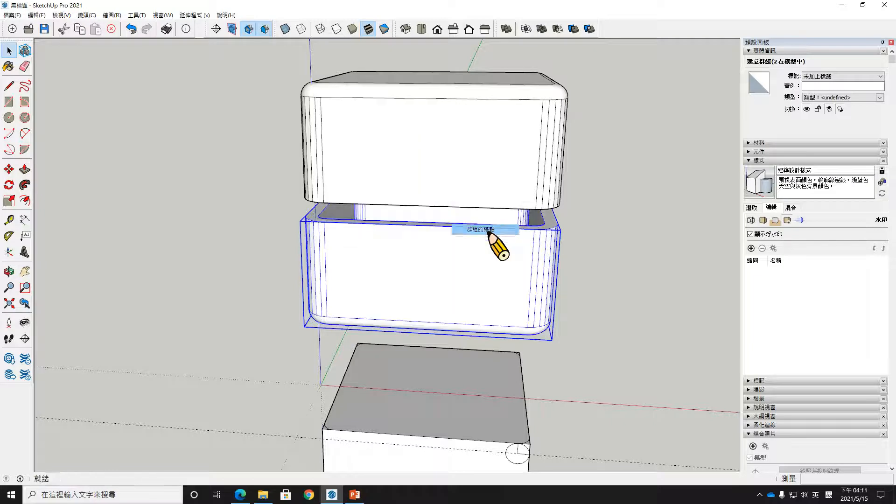
Move the flipped group up by its upper rim corner so it meets the matching lower corner of the original group.
middle_click_drag(486, 257, 383, 208)
scroll(382, 207, "up", 6)
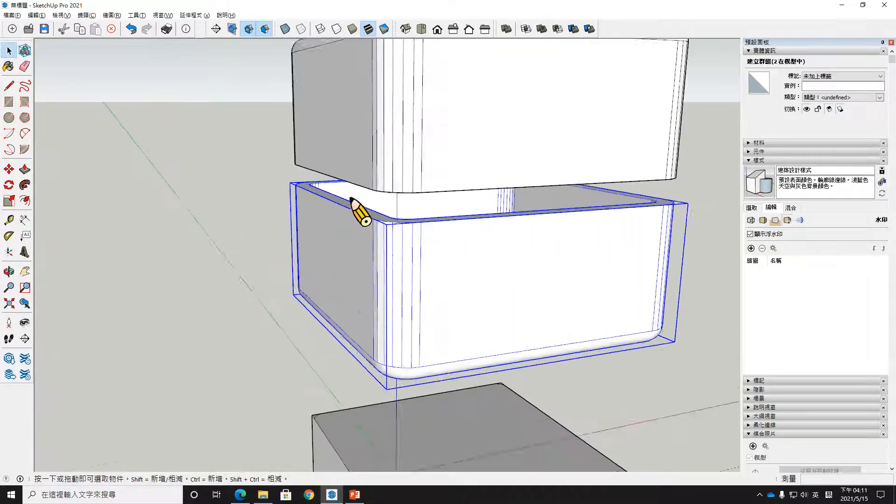
key("m")
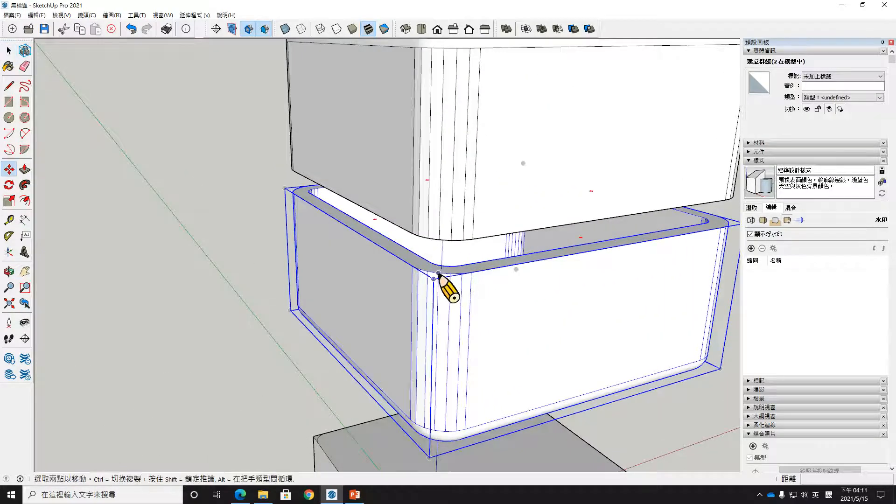
left_click(438, 272)
left_click(442, 237)
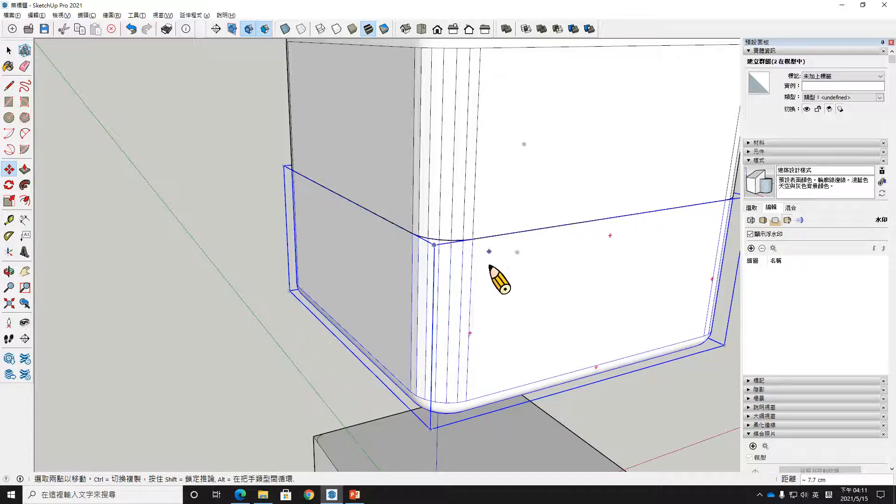
Select both stacked half-block groups and explode them into loose geometry.
scroll(489, 265, "down", 3)
middle_click_drag(489, 265, 468, 247)
key("space")
left_click(471, 168)
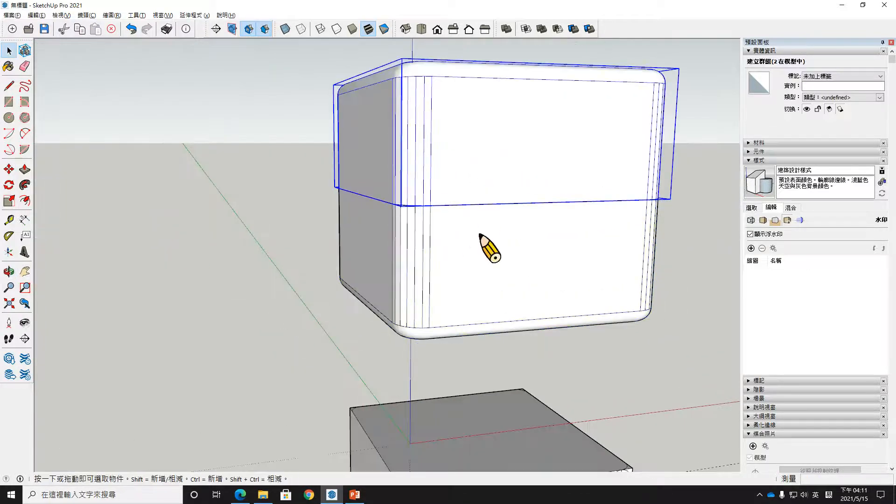
left_click(480, 246, "shift")
right_click(474, 204)
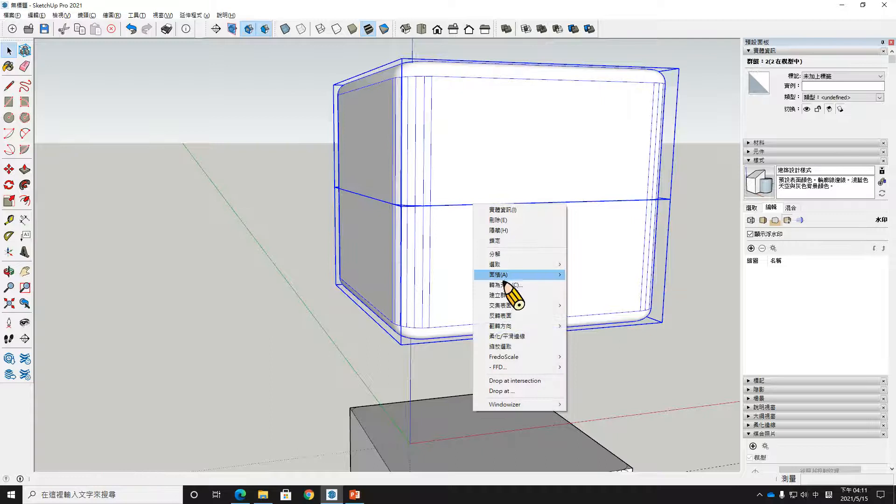
left_click(538, 254)
Delete the seam edges running around the middle of the cube.
middle_click_drag(539, 257, 512, 258)
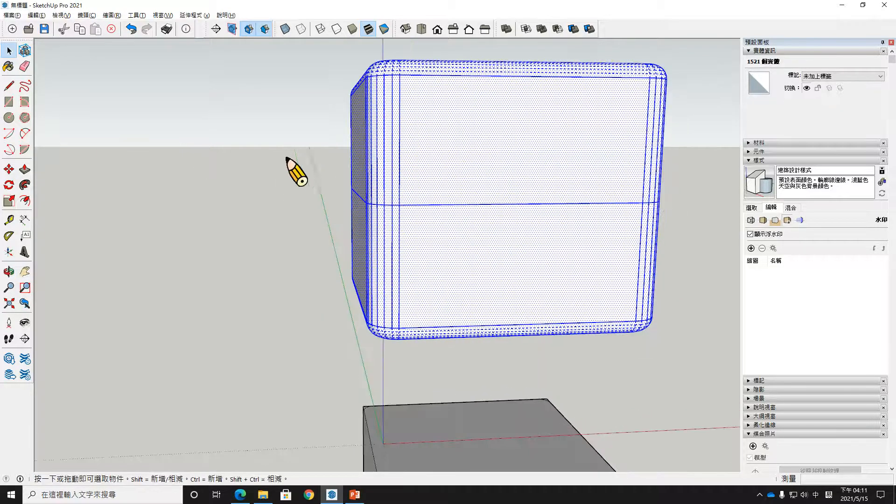
left_click_drag(294, 154, 669, 248)
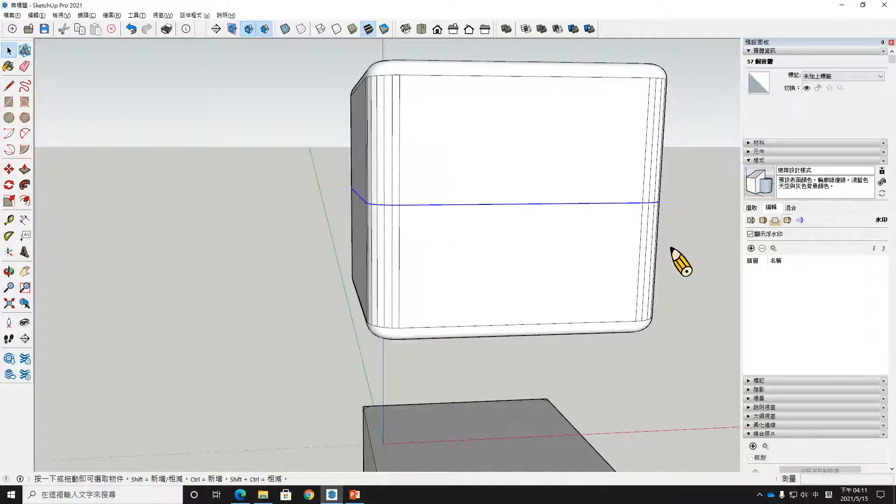
key("Delete")
Examine the hollow inside of the rounded cube from several sides in X-ray view, then restore the opaque display.
scroll(507, 234, "down", 3)
middle_click_drag(508, 235, 299, 103)
left_click(285, 29)
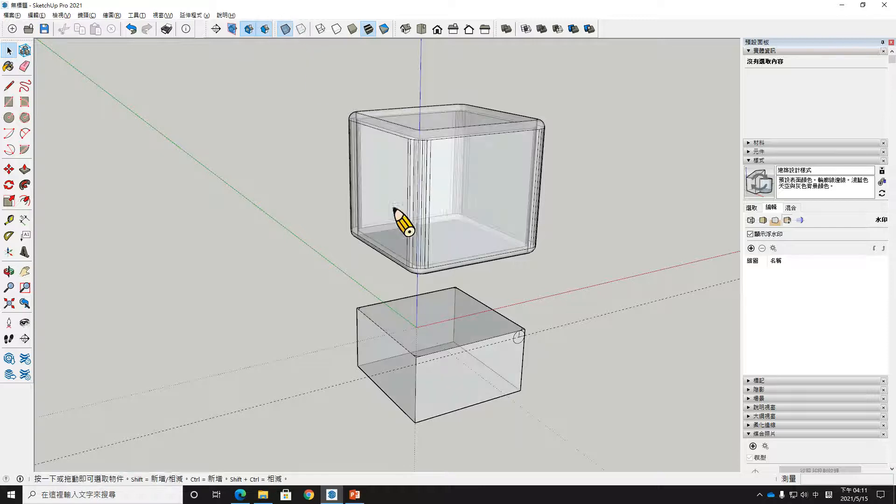
middle_click_drag(444, 225, 120, 252)
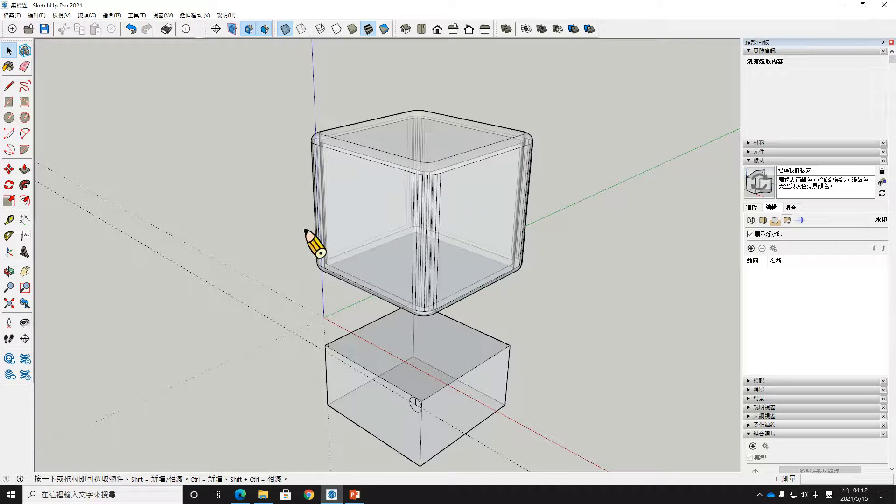
middle_click_drag(306, 229, 492, 126)
left_click(285, 29)
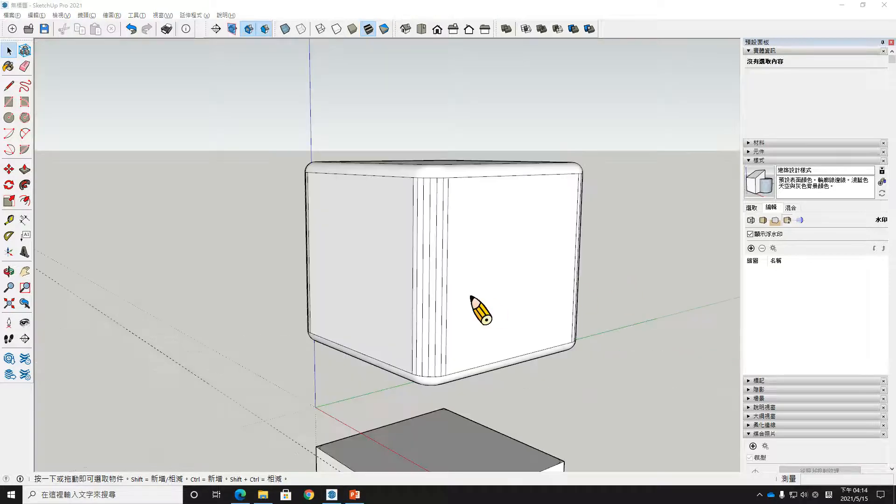
middle_click_drag(471, 297, 459, 312)
left_click(474, 236)
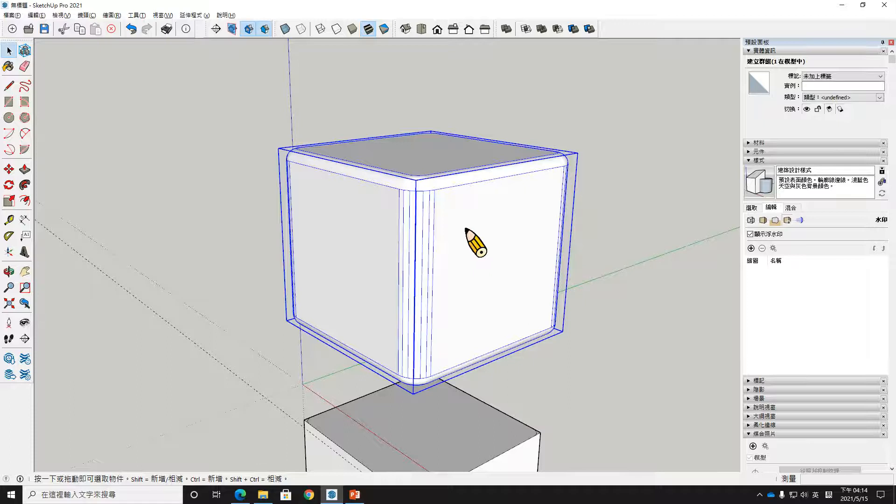
left_click(584, 141)
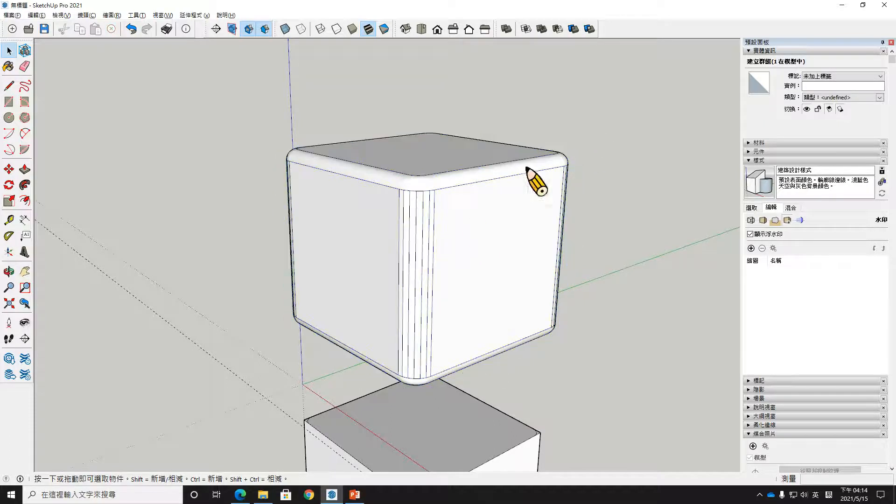
left_click(449, 187)
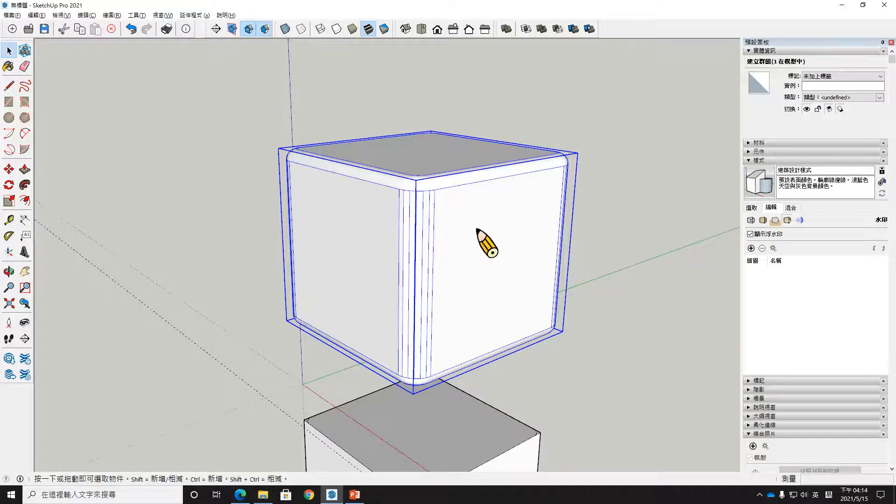
Open the cube group for editing and Push/Pull one side wall inward by 5 cm.
double_click(357, 252)
left_click(351, 239)
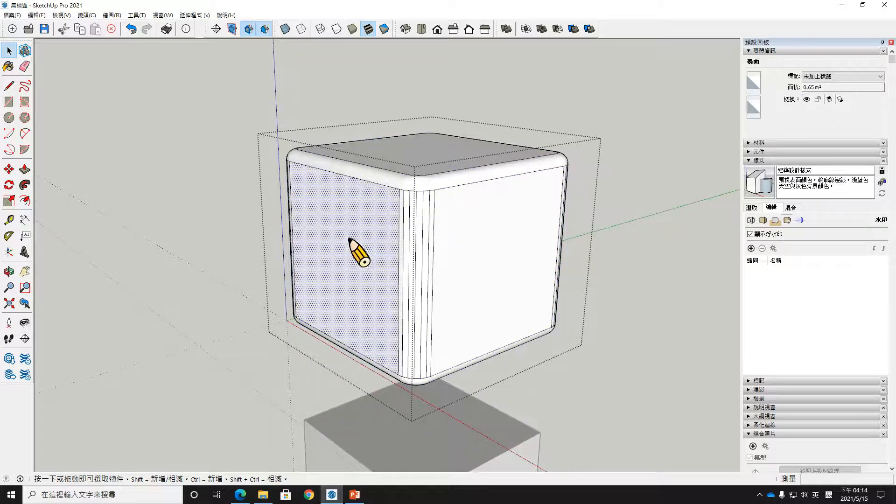
key("p")
left_click(350, 239)
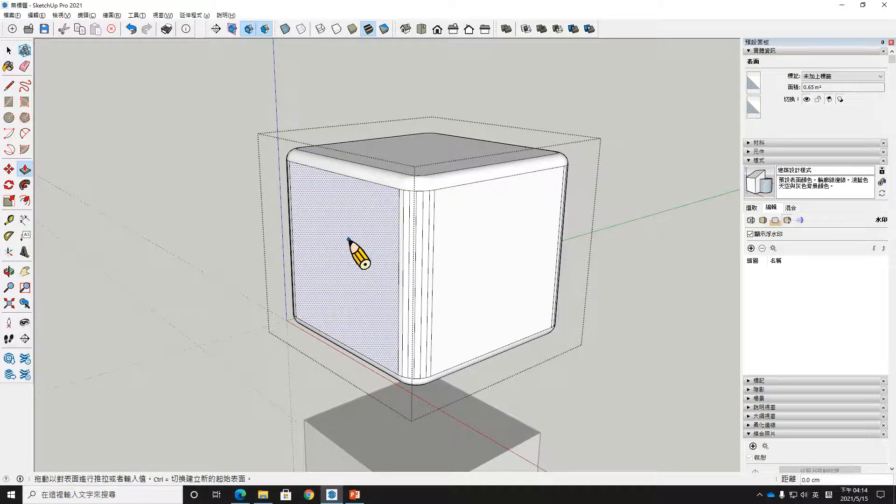
left_click(372, 228)
Delete the recessed wall face and examine the interior of the cube through the opening.
middle_click_drag(406, 296, 433, 270)
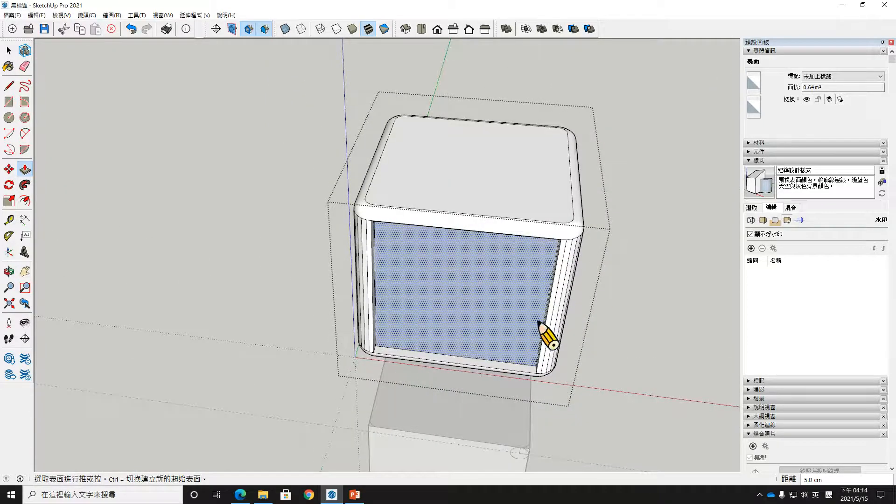
scroll(540, 322, "up", 8)
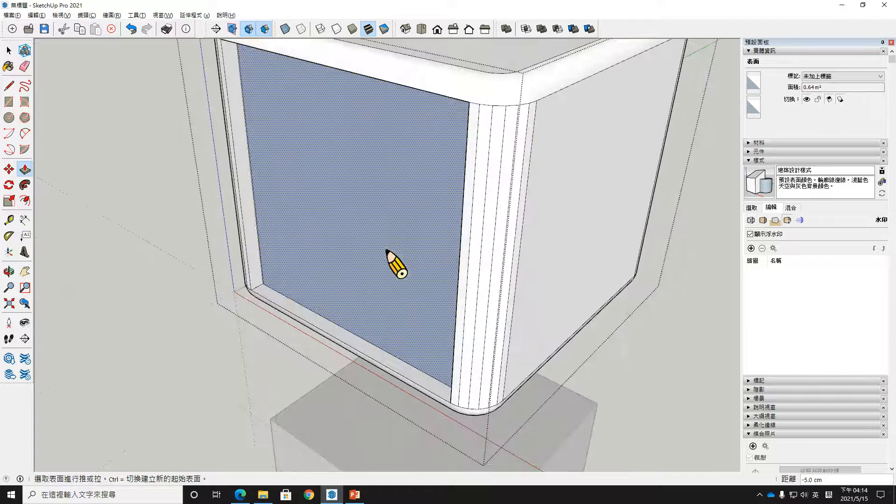
key("space")
key("Delete")
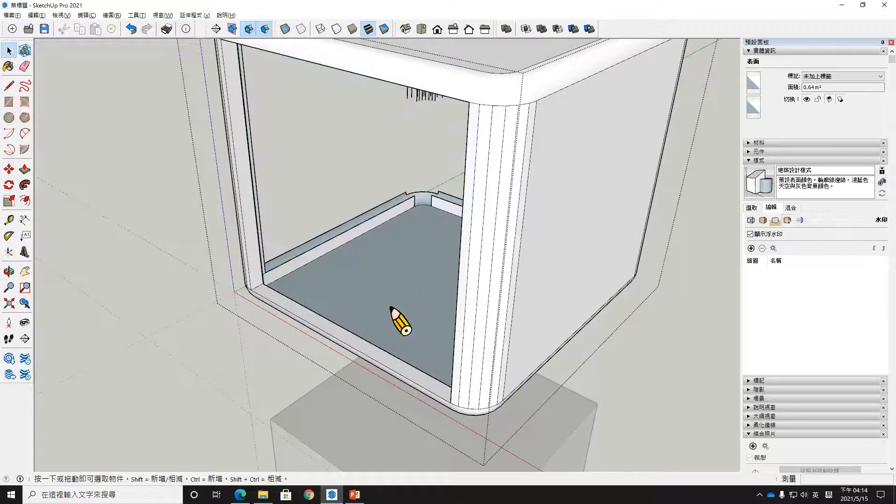
middle_click_drag(391, 308, 414, 124)
mouse_move(424, 216)
middle_mouse_down()
mouse_move(644, 190)
mouse_move(484, 214)
mouse_move(420, 202)
middle_mouse_up()
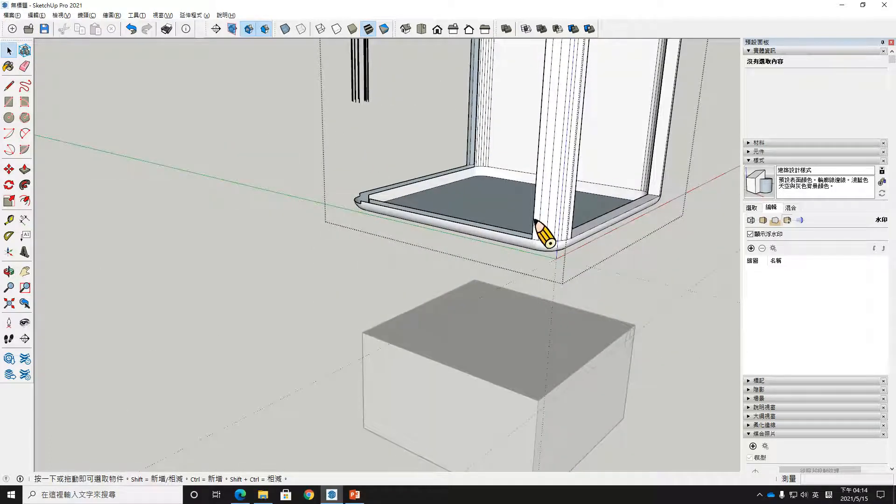
Undo the edits on the merged cube, back to before its seam edges were deleted.
key("ctrl+z")
key("ctrl+z")
key("ctrl+z")
key("ctrl+z")
key("ctrl+z")
key("ctrl+z")
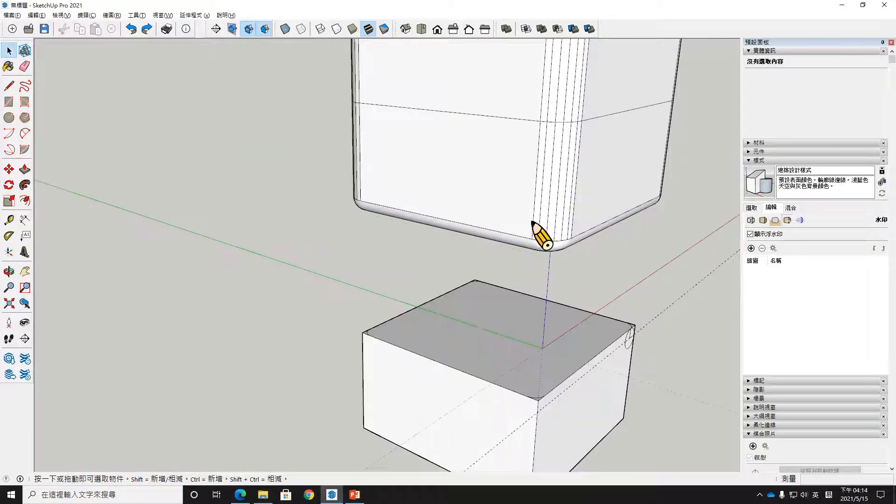
Undo joining and copying the flipped half so that only one rounded half-block remains.
middle_click_drag(590, 245, 434, 320)
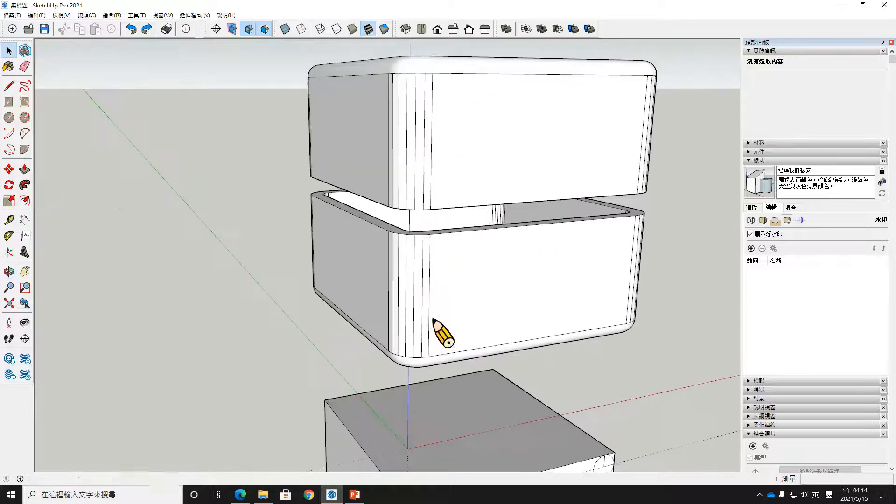
scroll(439, 304, "down", 1)
key("ctrl+z")
key("ctrl+z")
key("ctrl+z")
key("ctrl+z")
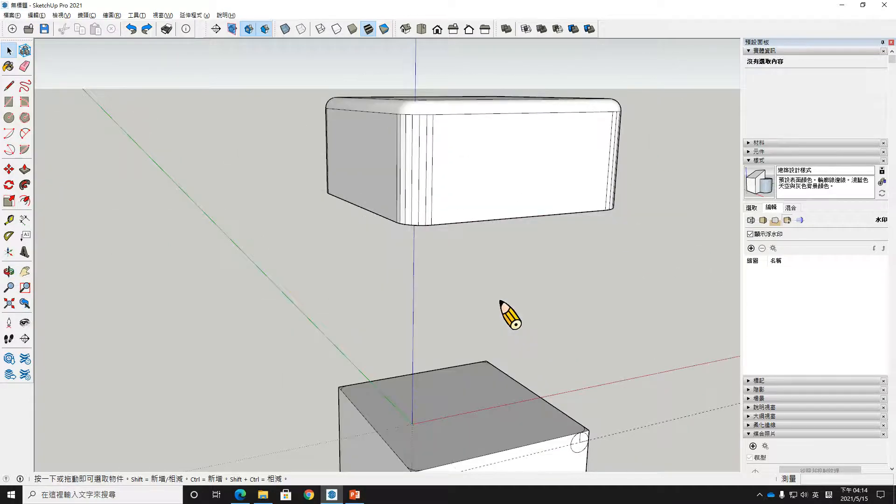
Delete the inner face outline on the underside of the swept rim to merge the underside into one face.
middle_click_drag(506, 314, 409, 164)
double_click(461, 151)
key("space")
left_click(525, 98)
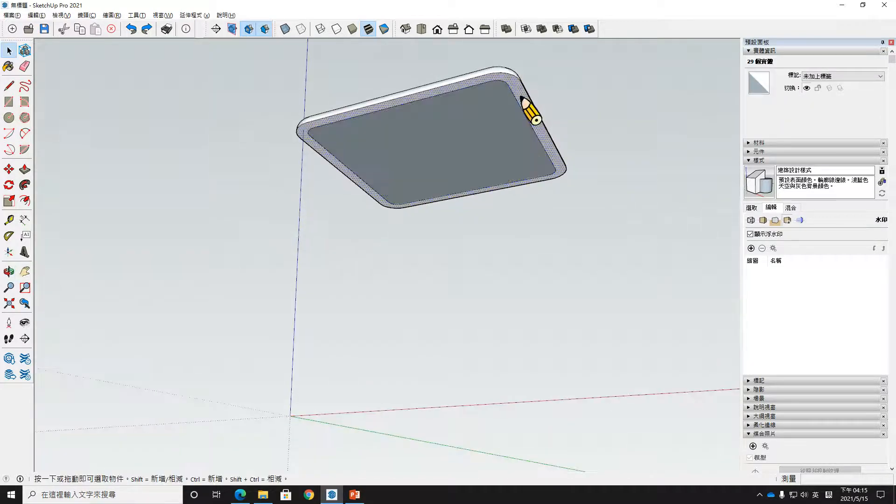
triple_click(458, 148)
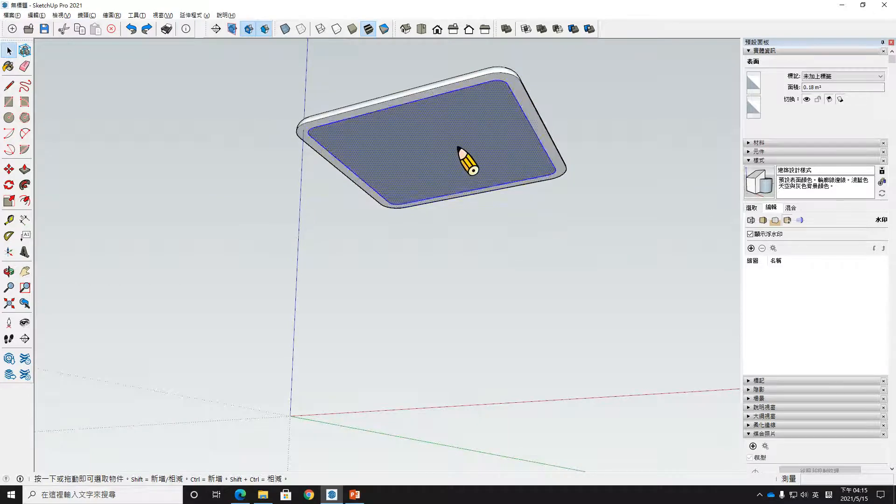
left_click(521, 133)
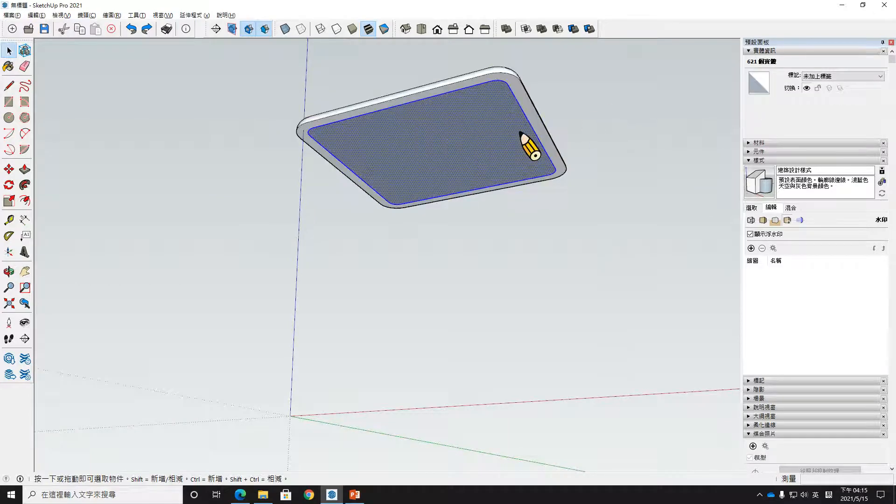
key("Delete")
Push/Pull the full underside face of the rounded rim downward by 40 cm.
double_click(510, 143)
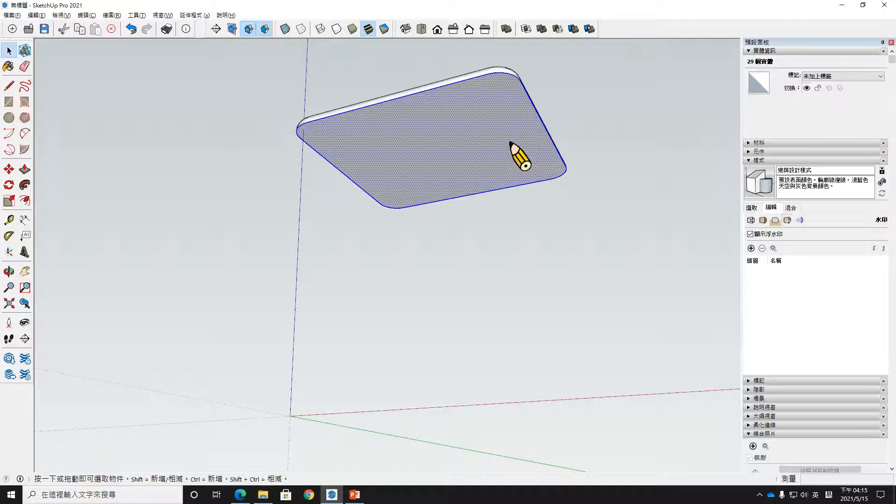
key("p")
left_click_drag(510, 142, 511, 168)
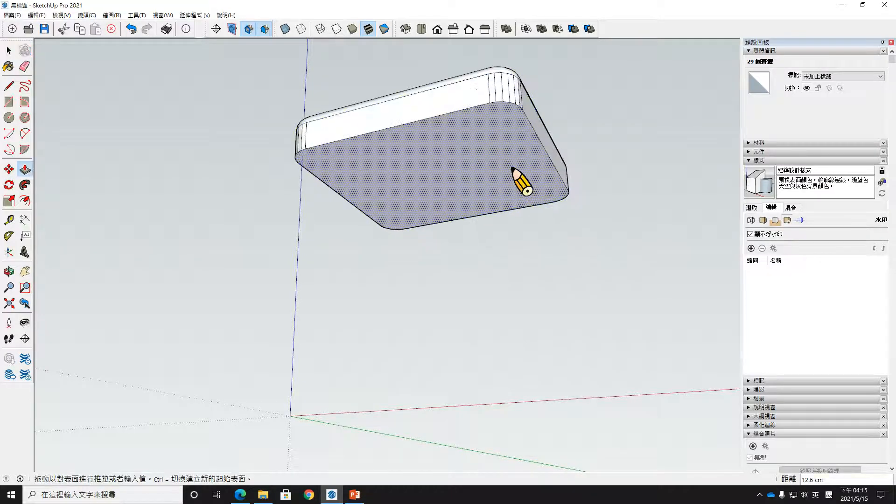
key("Return")
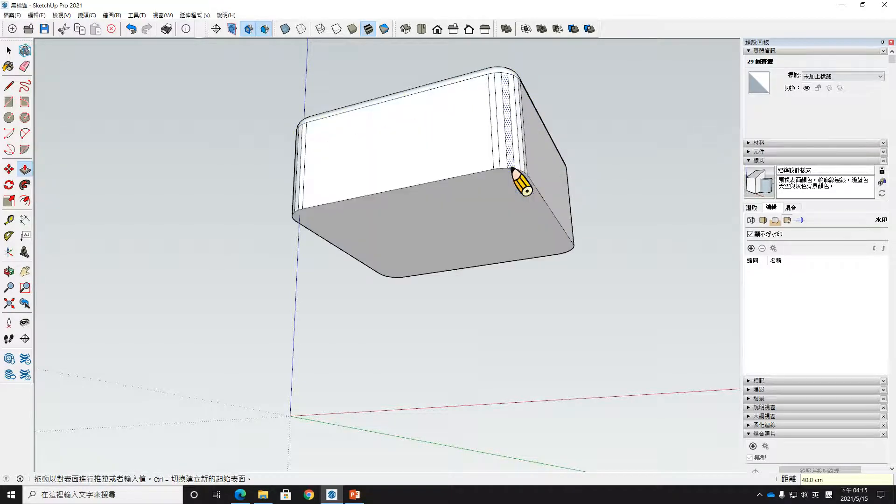
Select all connected geometry of the closed half-block and make it a group.
middle_click_drag(519, 184, 524, 300)
key("space")
left_click(443, 251)
triple_click(444, 251)
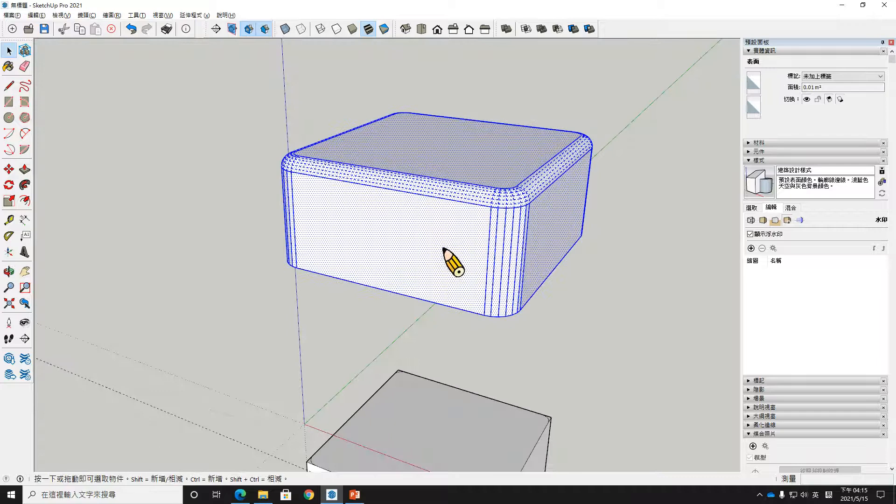
right_click(444, 250)
left_click(470, 329)
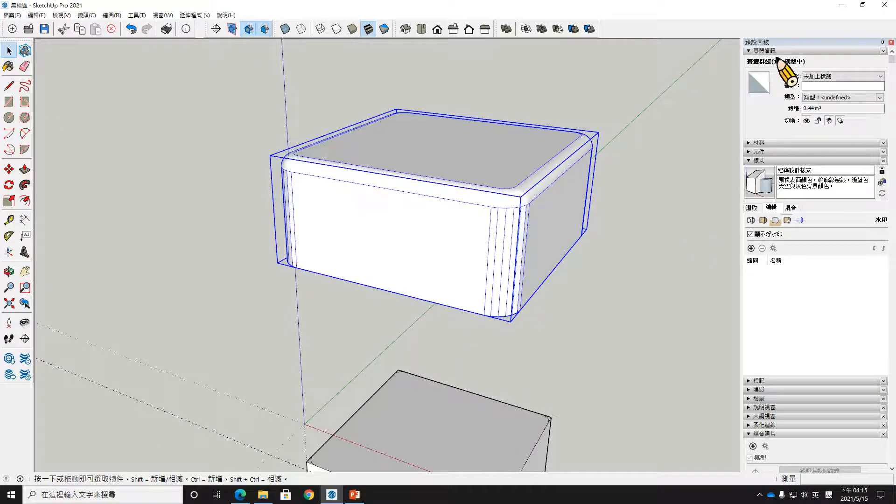
Copy the solid half-block group about 55.6 cm straight down and flip the copy along the group's blue axis.
middle_click_drag(545, 268, 488, 198)
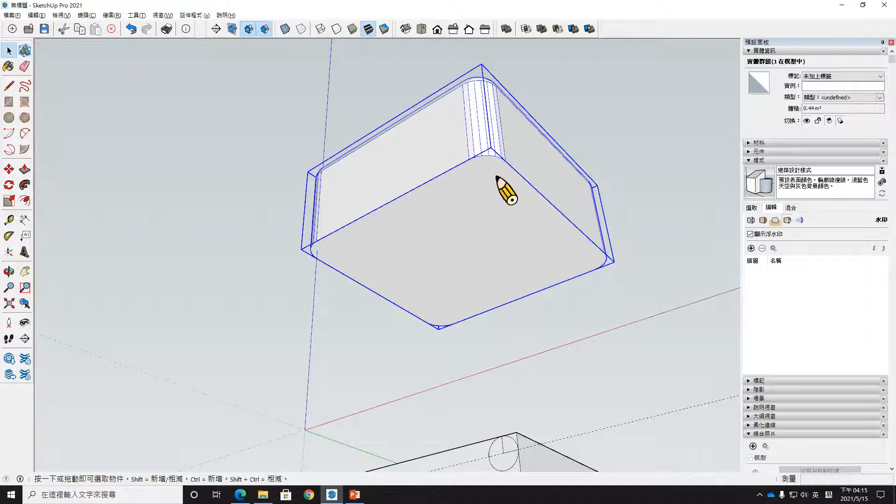
mouse_move(470, 246)
middle_mouse_down()
mouse_move(482, 320)
mouse_move(482, 290)
mouse_move(472, 330)
mouse_move(472, 190)
mouse_move(472, 250)
middle_mouse_up()
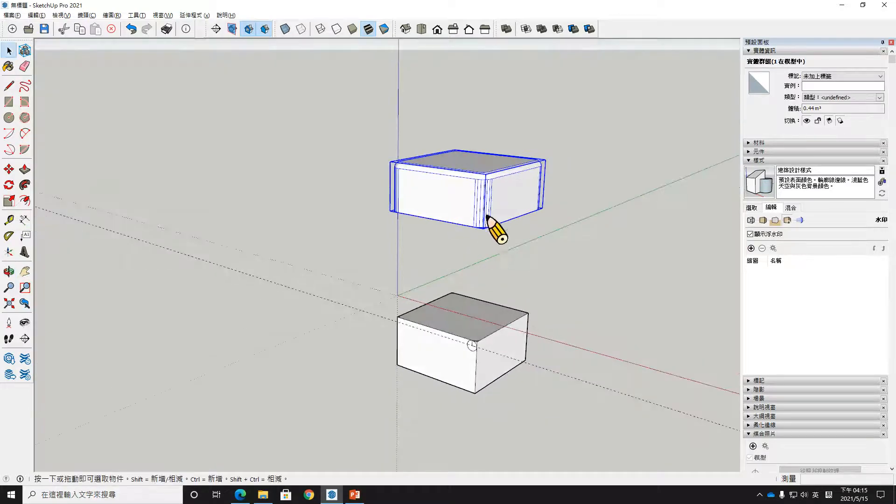
scroll(485, 187, "up", 1)
key("m")
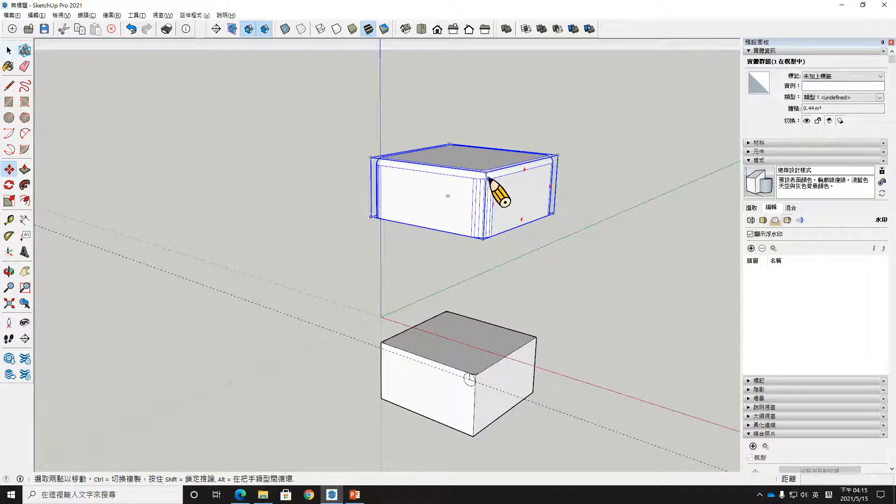
left_click(482, 237)
key("ctrl")
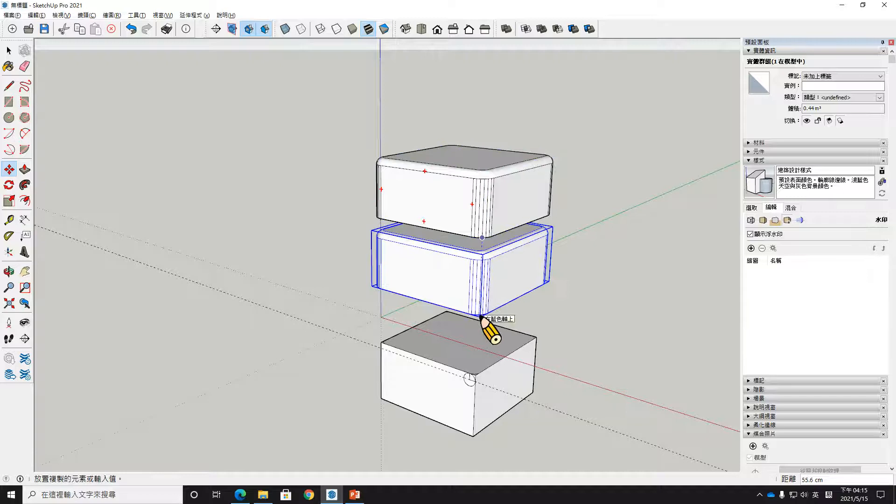
left_click(480, 314)
right_click(481, 288)
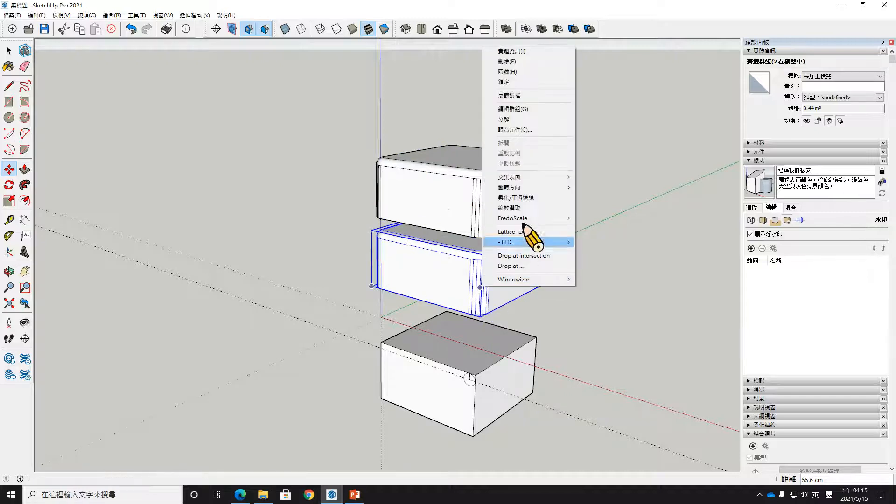
mouse_move(541, 189)
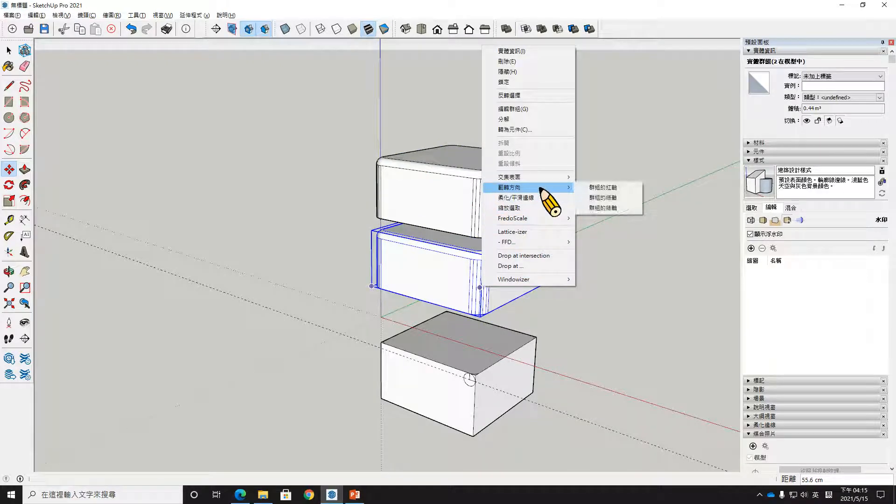
left_click(615, 211)
Move the flipped lower half about 10.6 cm up so its corner meets the matching corner of the upper half.
scroll(486, 300, "up", 5)
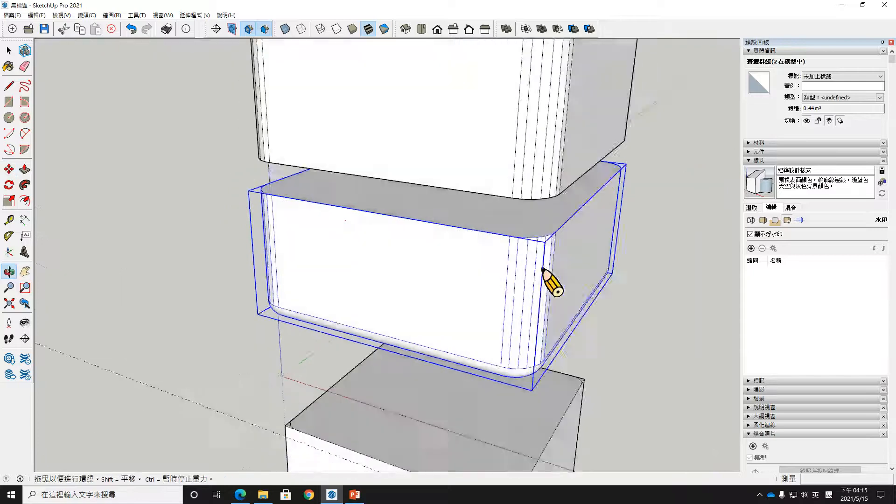
key("m")
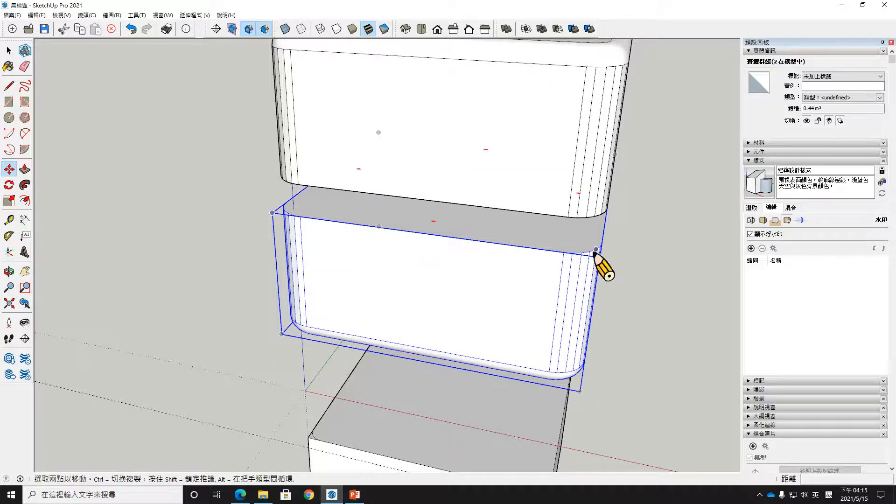
left_click(594, 254)
left_click(600, 232)
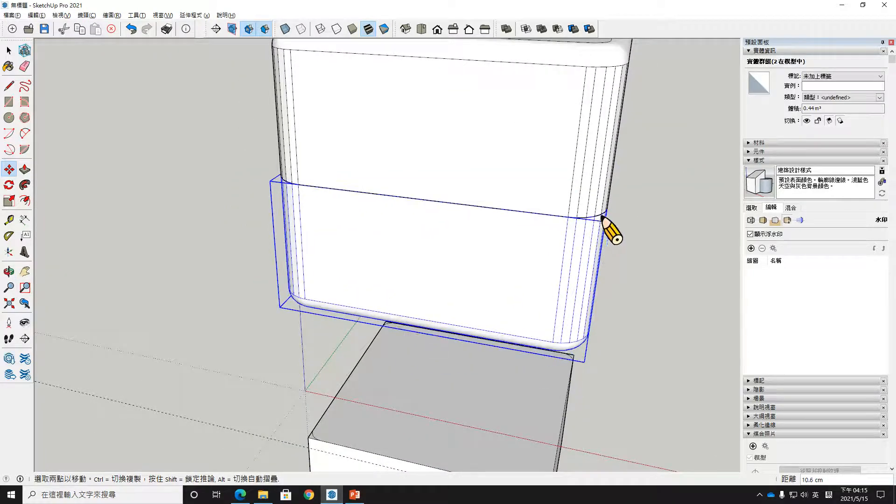
middle_click_drag(607, 233, 549, 275)
scroll(573, 186, "down", 3)
Select both the upper and lower half-block groups and explode them.
key("space")
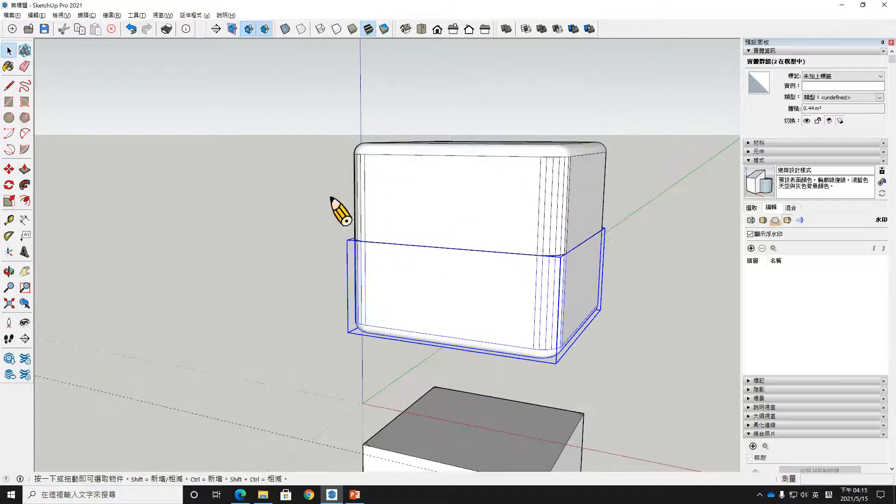
left_click(331, 196)
left_click(390, 167)
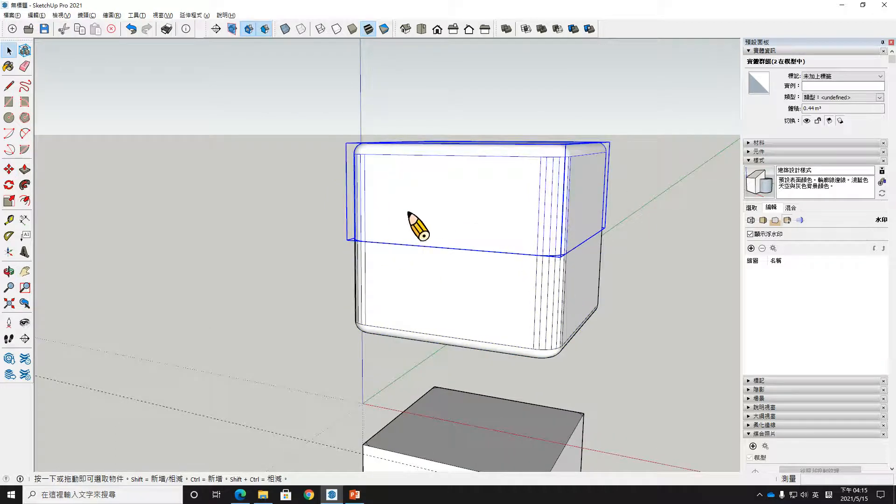
left_click(427, 288, "shift")
right_click(427, 288)
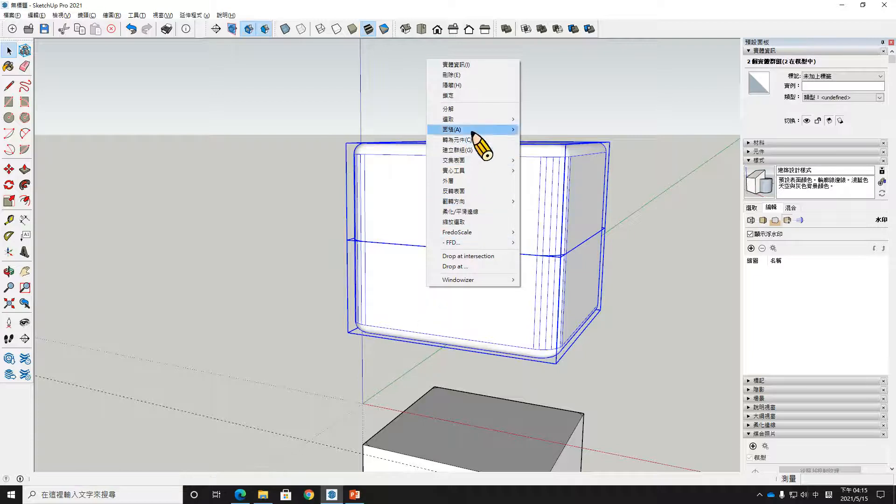
left_click(473, 109)
left_click(614, 209)
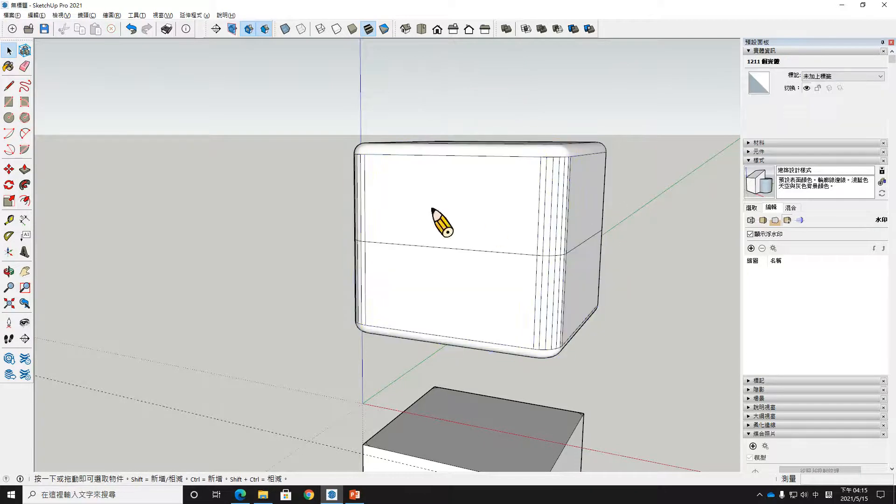
Delete the seam edges running around the rounded cube at mid-height.
left_click_drag(304, 201, 619, 269)
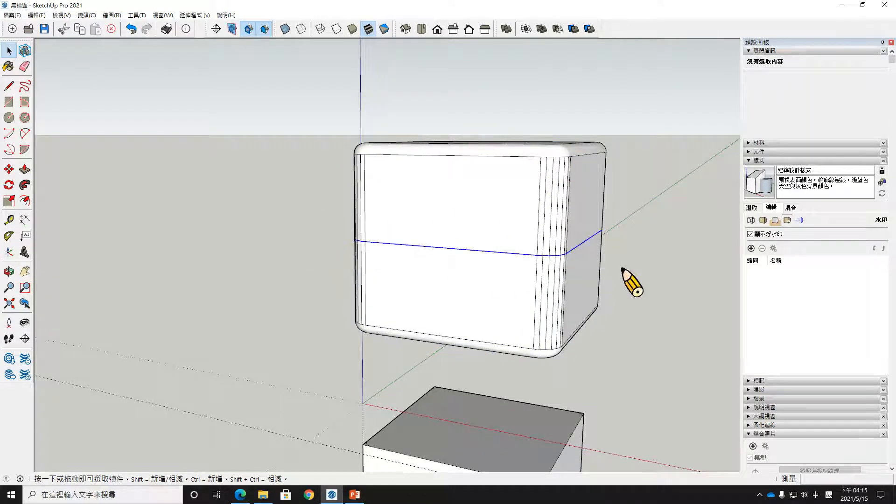
key("Delete")
middle_click_drag(620, 271, 524, 149)
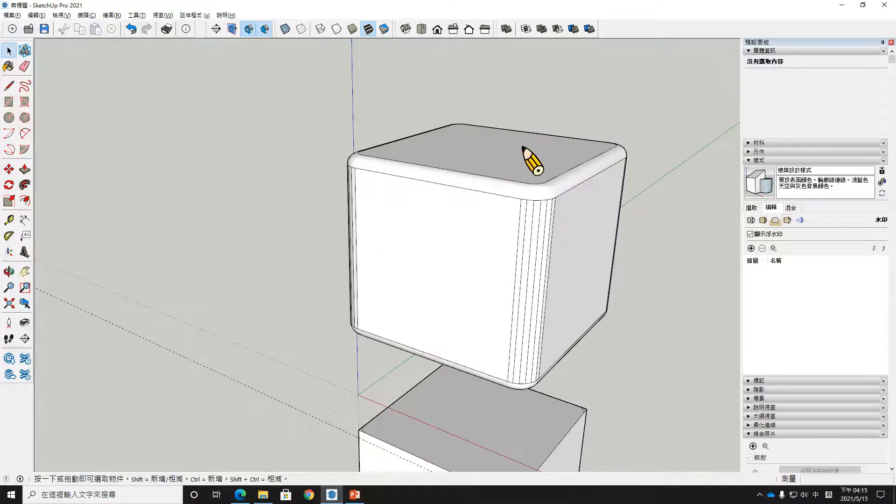
Select all connected geometry of the rounded cube and make it a group.
triple_click(520, 161)
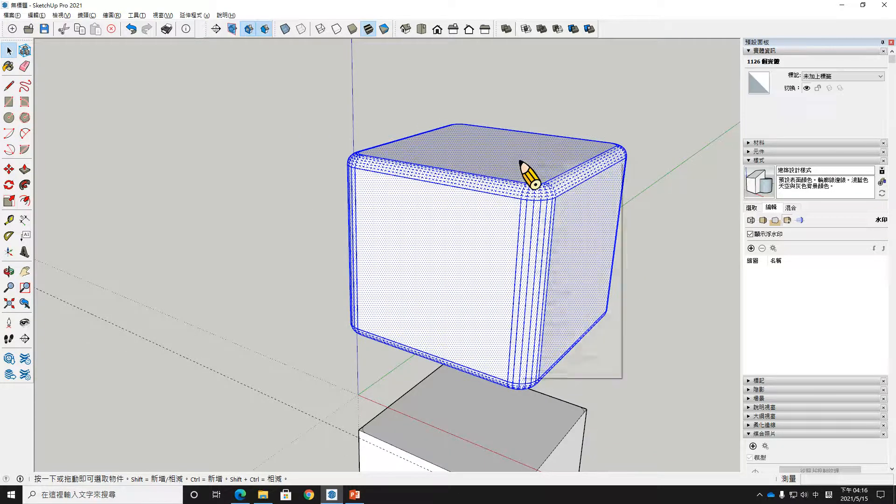
right_click(520, 161)
left_click(553, 241)
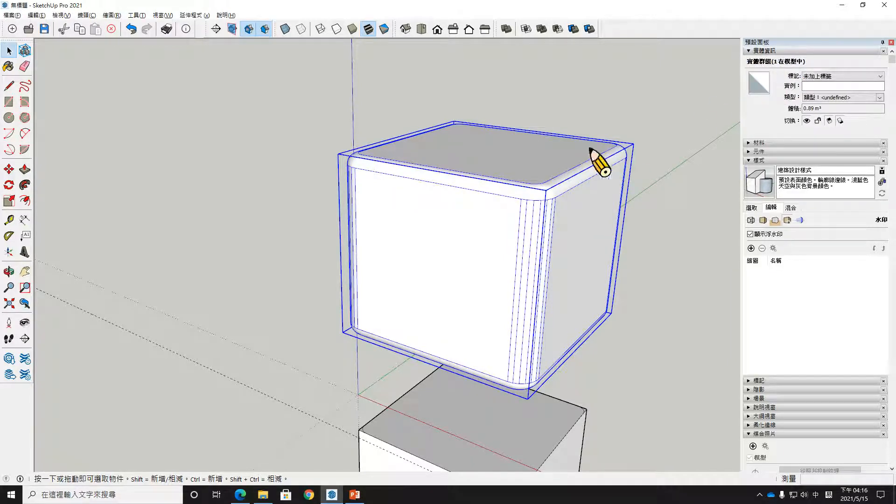
key("o")
left_click_drag(552, 203, 557, 142)
key("space")
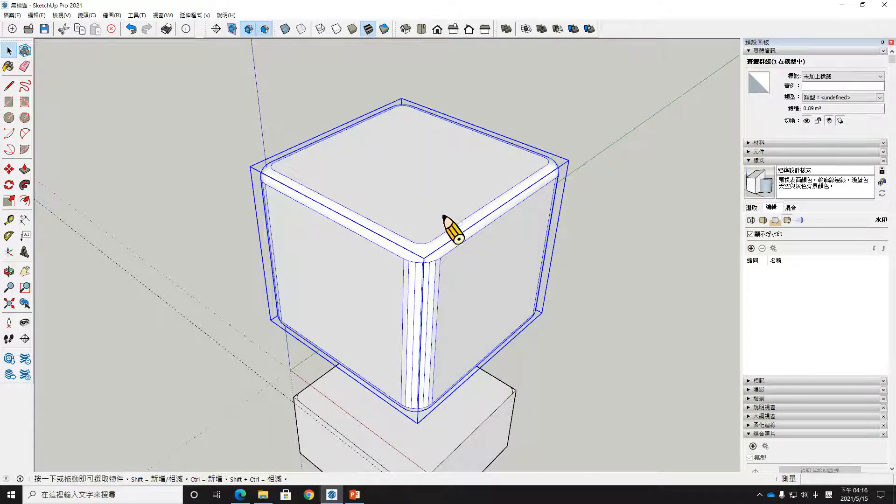
middle_click_drag(433, 217, 407, 280)
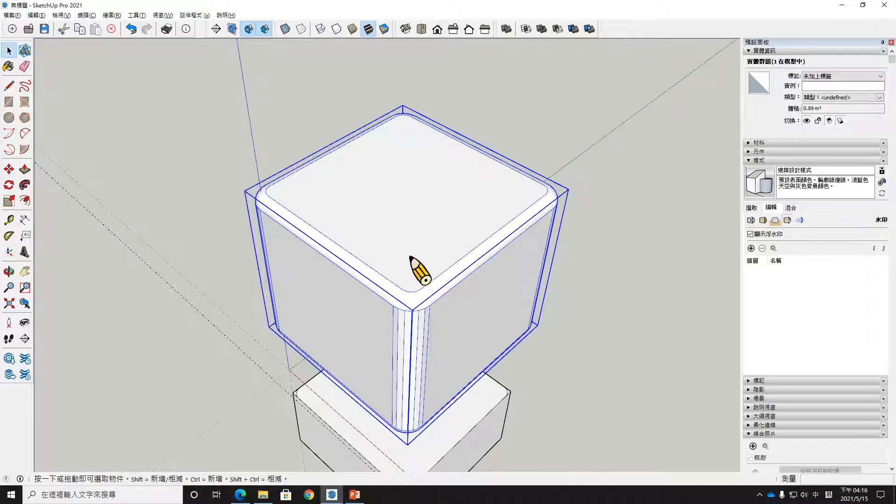
Copy the cube's flat top face with its outline from inside the group and paste it in place outside the group.
double_click(485, 210)
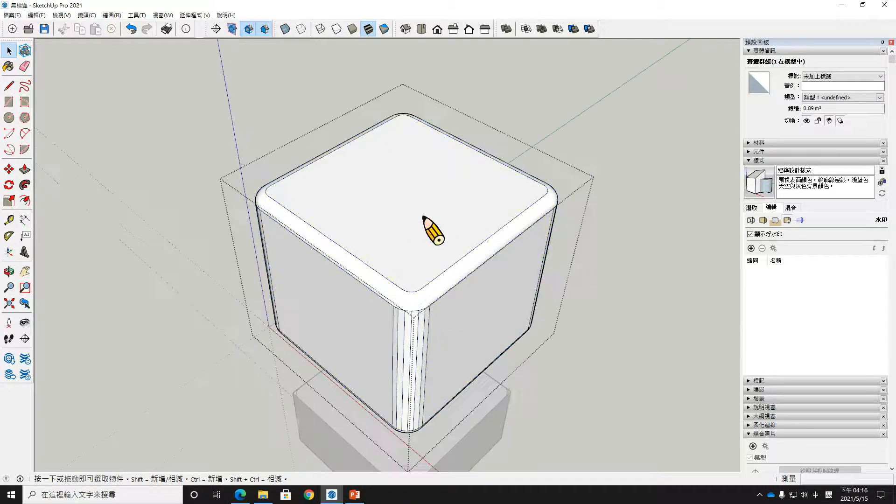
left_click(384, 213)
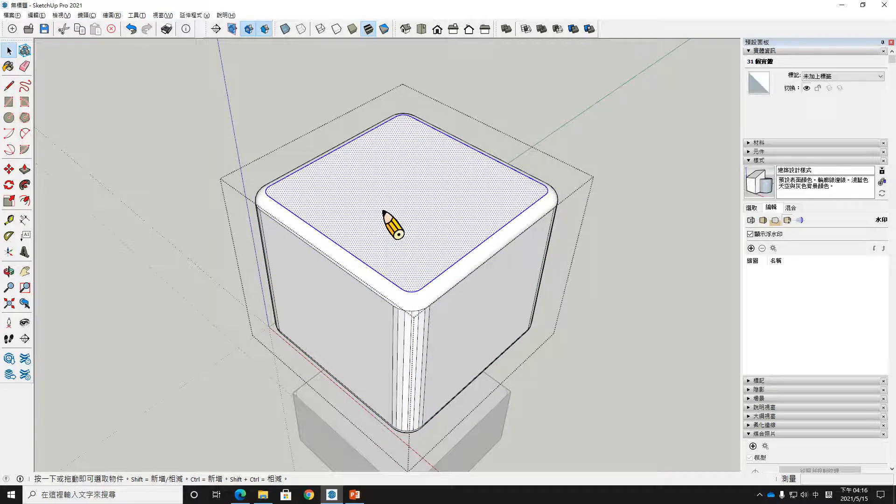
left_click(522, 119)
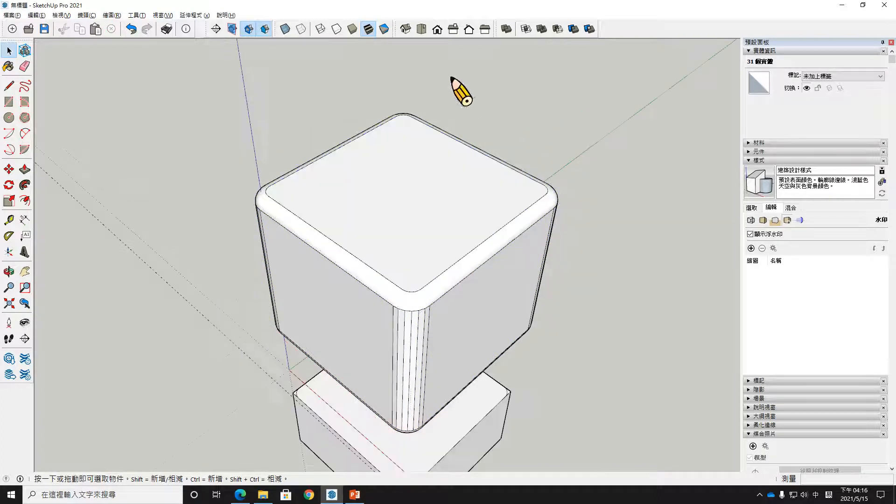
left_click(61, 16)
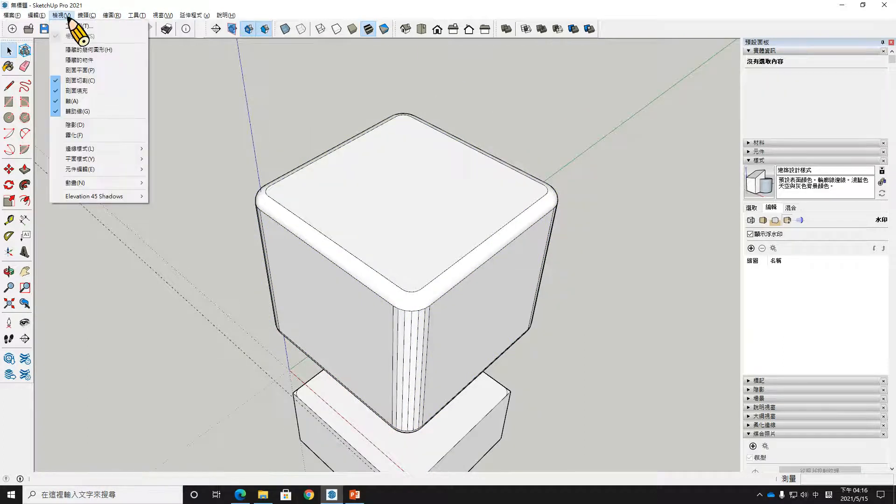
left_click(75, 89)
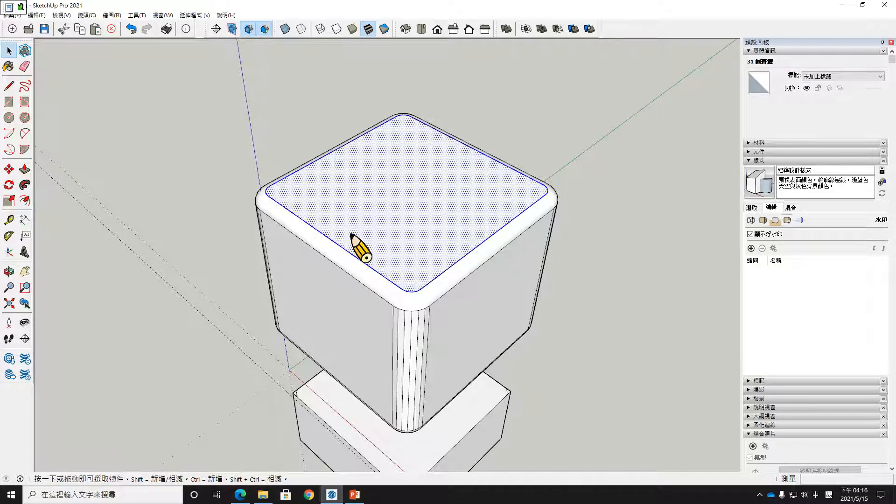
Push/Pull the pasted top face 85 cm down through the cube to form an inner block.
key("p")
middle_click_drag(415, 344, 483, 172)
middle_click_drag(434, 316, 430, 260)
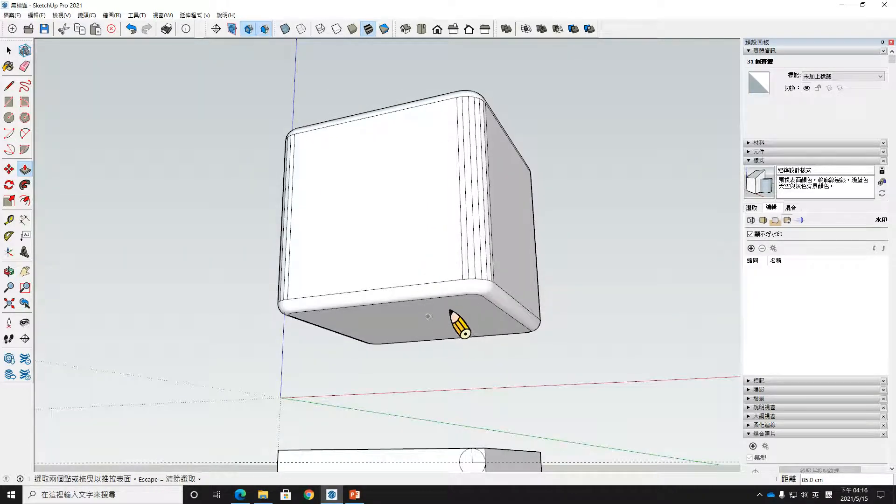
Push/Pull the inner block's top face upward so the block extends well above the rounded cube.
middle_click_drag(473, 314, 426, 175)
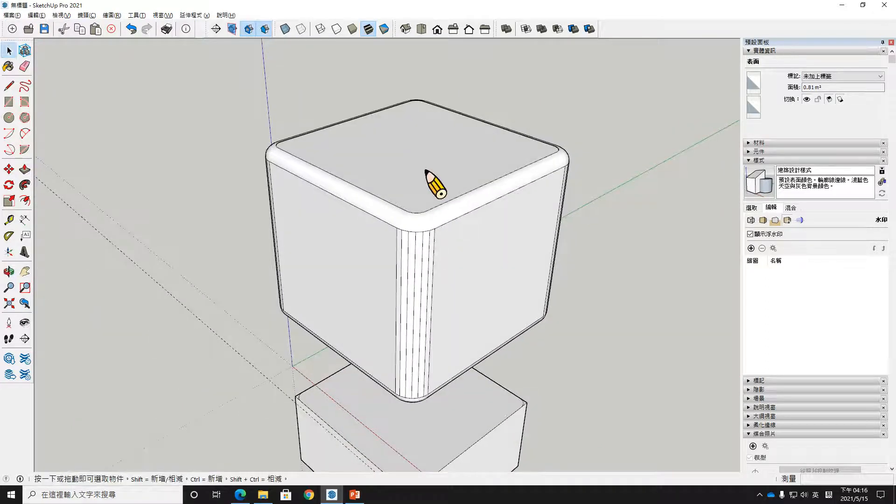
key("p")
left_click_drag(425, 172, 432, 131)
middle_click_drag(430, 161, 455, 190)
key("space")
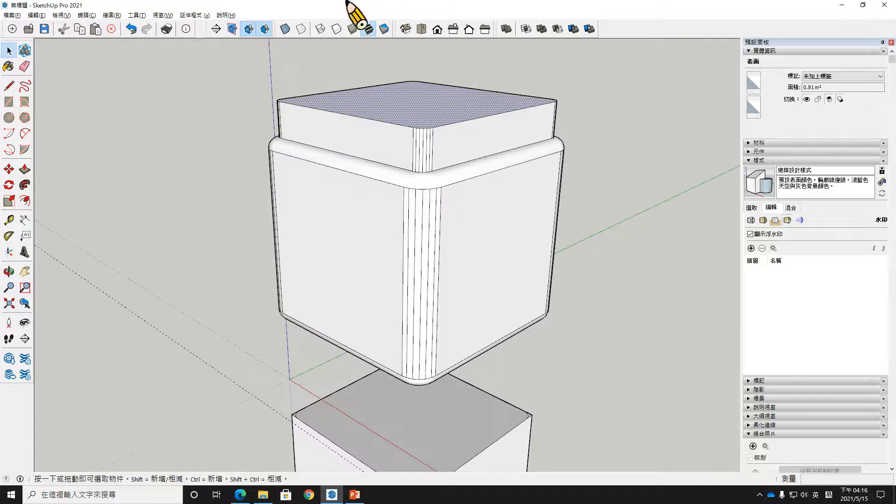
Turn on X-ray display and inspect the inner block's base inside the rounded cube.
left_click(285, 29)
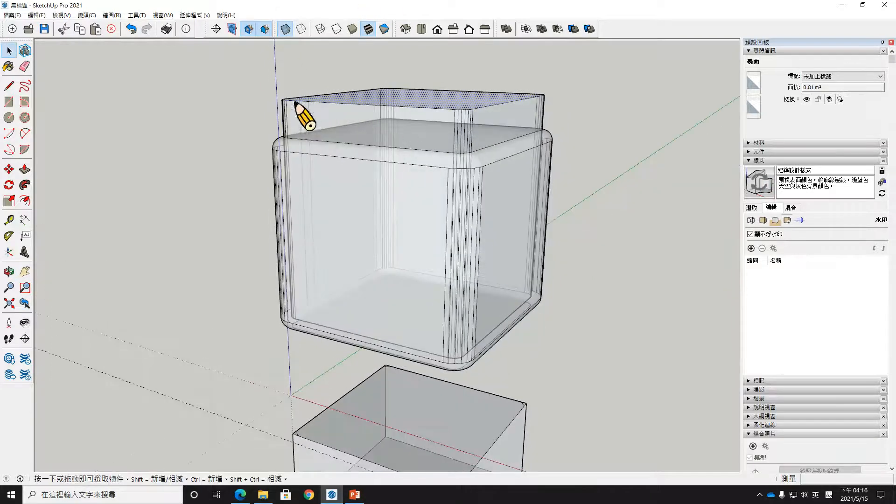
middle_click_drag(461, 269, 420, 376)
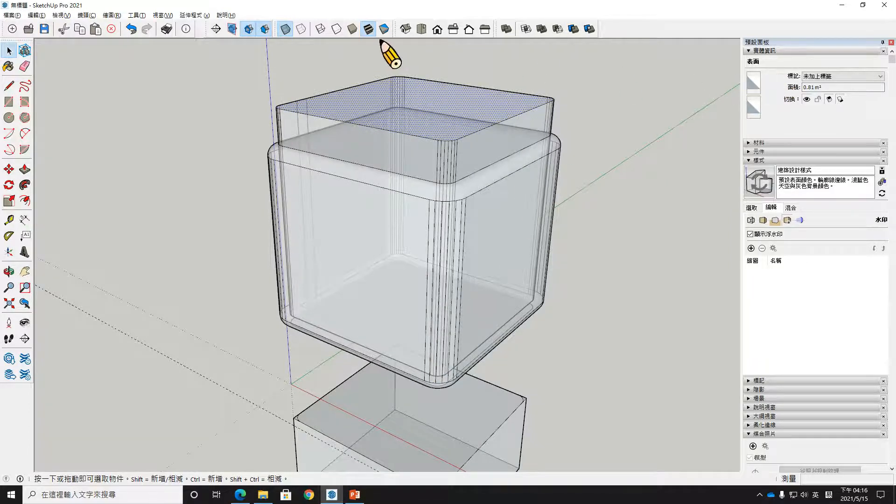
scroll(417, 313, "up", 3)
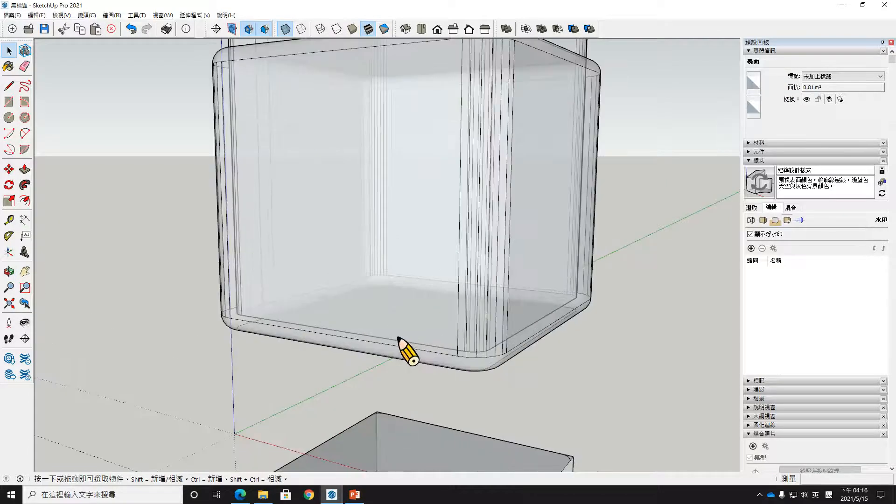
Compare the inner block's base and walls in the model with the glass table's dimensioned drawing in PowerPoint.
key("alt+Tab")
key("alt+Tab")
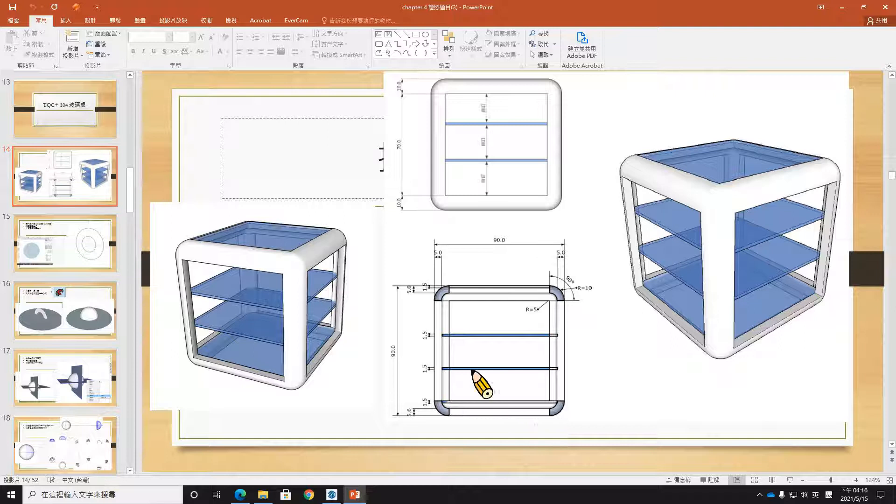
key("alt+Tab")
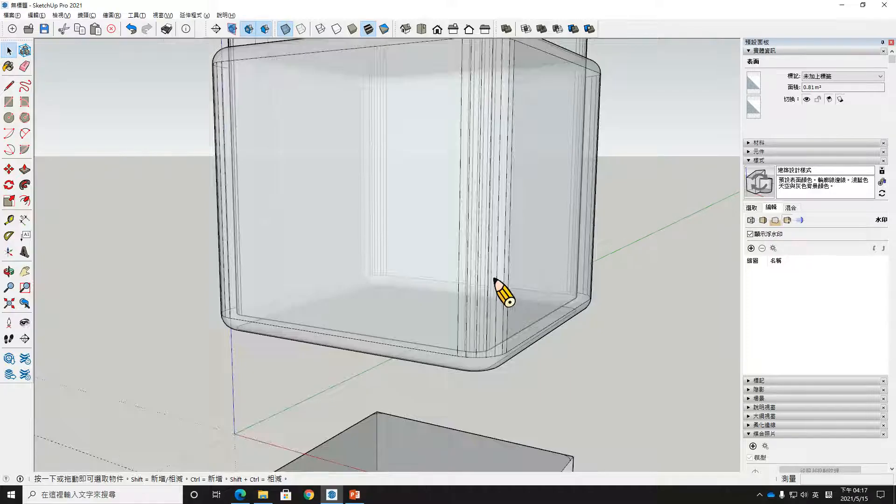
scroll(500, 290, "up", 5)
mouse_move(513, 234)
middle_mouse_down()
mouse_move(524, 300)
mouse_move(488, 320)
mouse_move(402, 317)
mouse_move(590, 284)
middle_mouse_up()
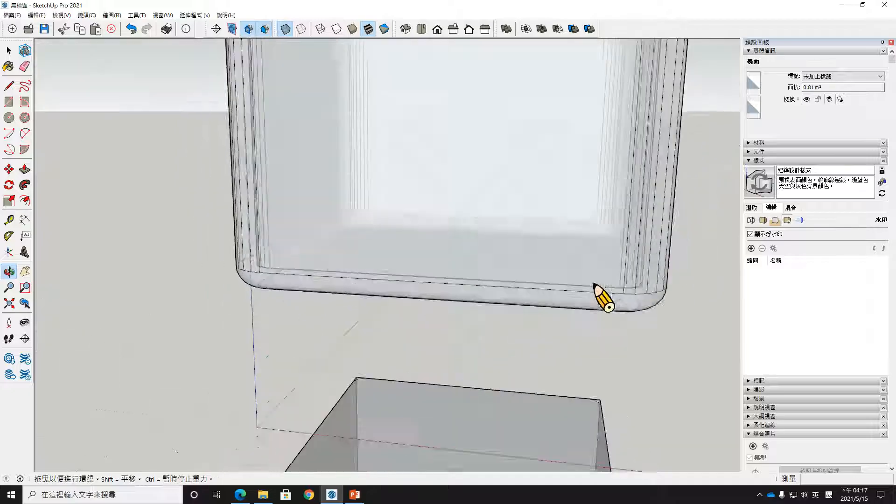
key("alt+Tab")
key("alt+Tab")
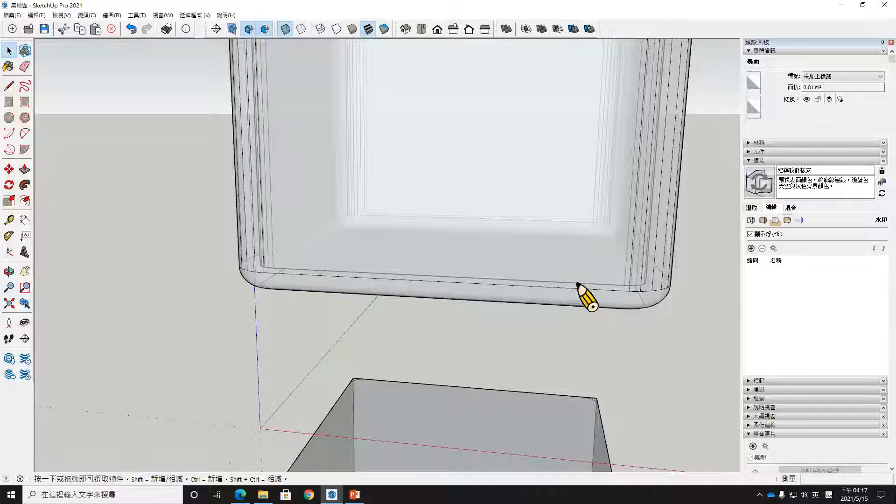
mouse_move(510, 320)
middle_mouse_down()
mouse_move(510, 262)
mouse_move(495, 256)
mouse_move(368, 266)
mouse_move(335, 308)
mouse_move(316, 297)
middle_mouse_up()
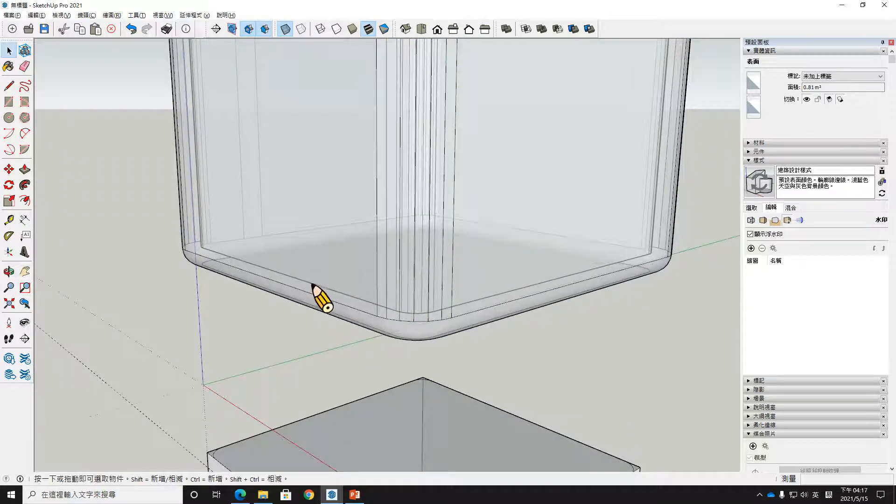
scroll(322, 283, "down", 2)
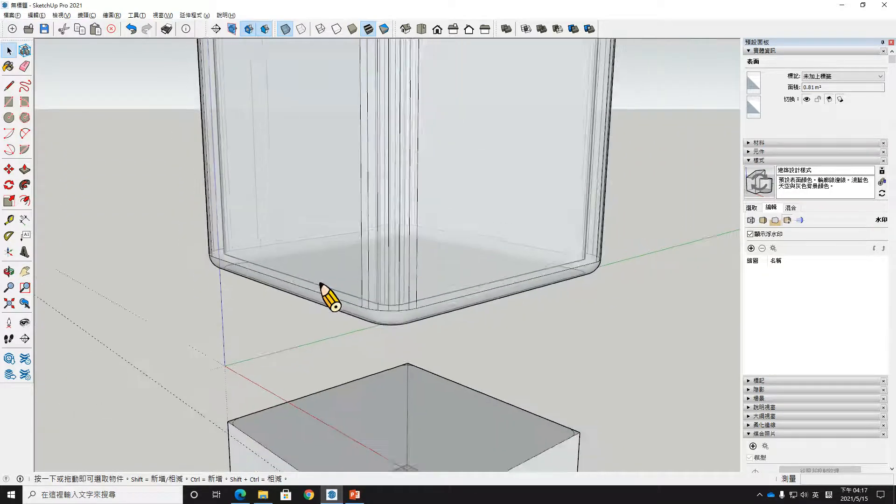
mouse_move(318, 286)
middle_mouse_down()
mouse_move(666, 233)
mouse_move(648, 233)
middle_mouse_up()
key("alt+Tab")
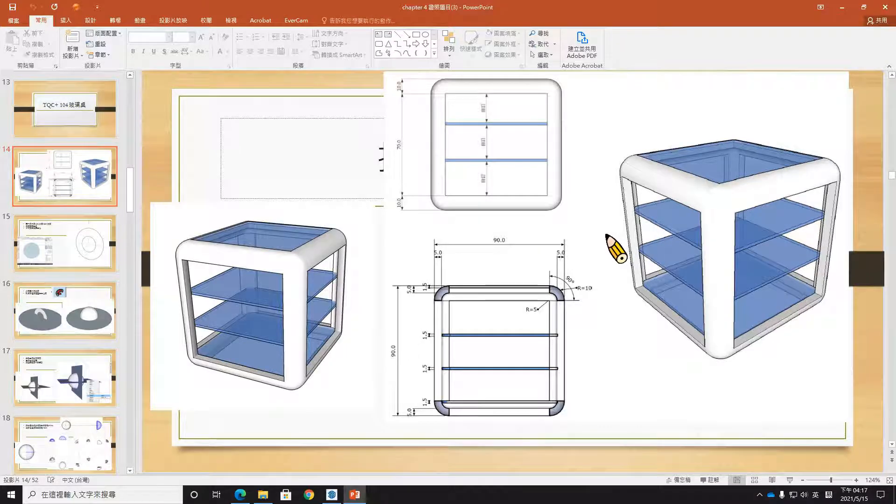
key("alt+Tab")
mouse_move(602, 237)
middle_mouse_down()
mouse_move(584, 230)
mouse_move(547, 281)
mouse_move(440, 304)
mouse_move(450, 230)
mouse_move(542, 41)
middle_mouse_up()
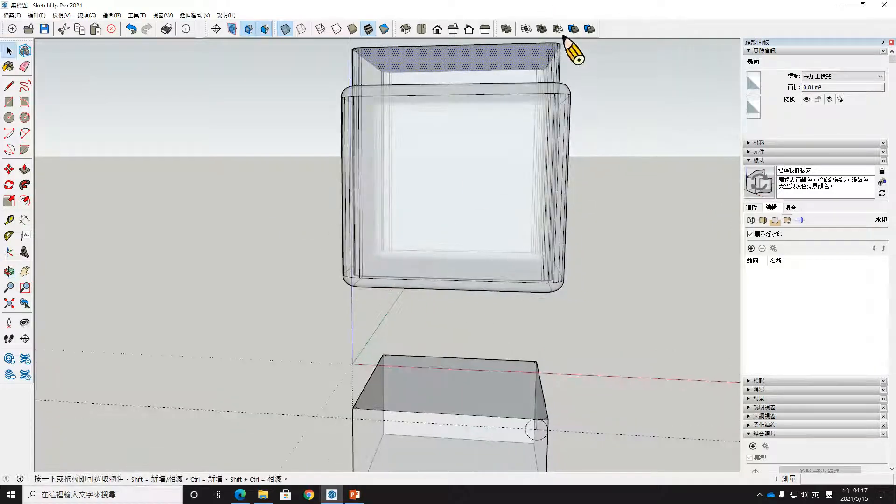
key("alt+Tab")
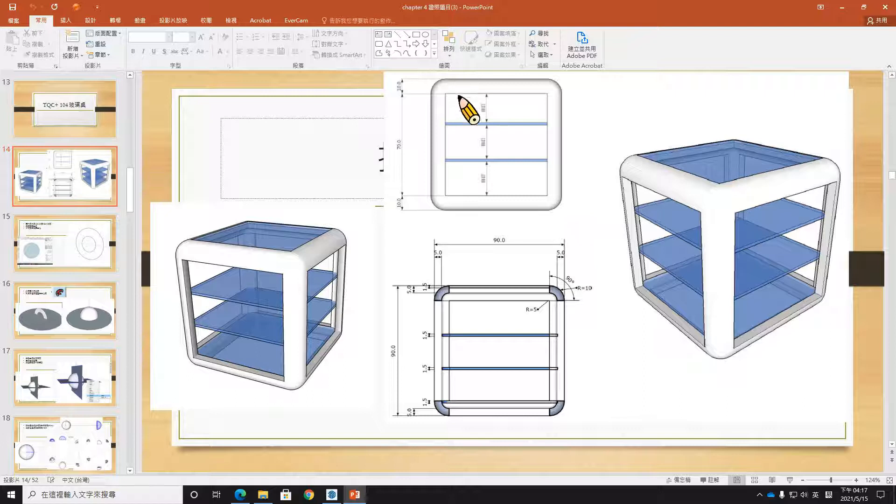
key("alt+Tab")
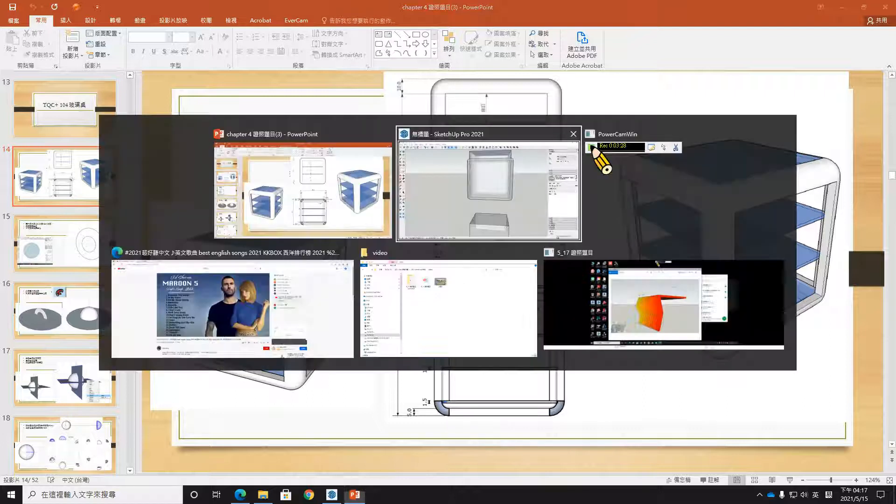
middle_click_drag(577, 136, 540, 164)
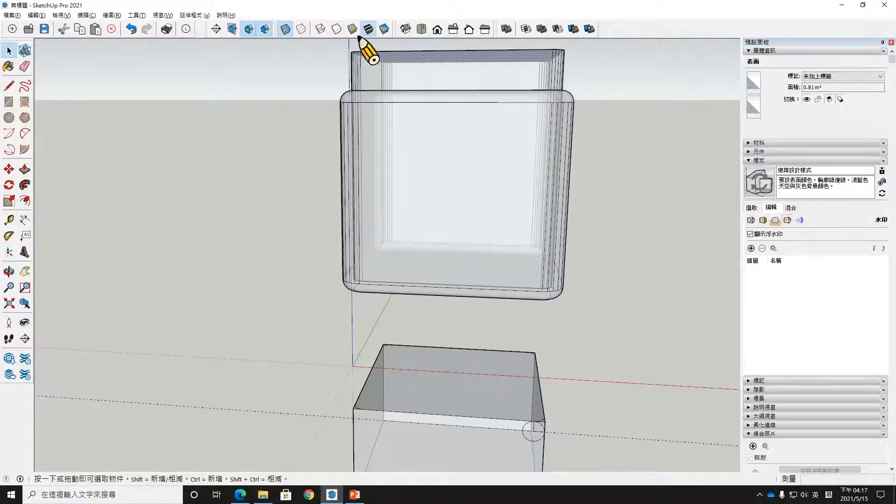
Turn off X-ray display and make the entire inner block a group separate from the rounded cube.
left_click(284, 29)
middle_click_drag(626, 182, 497, 120)
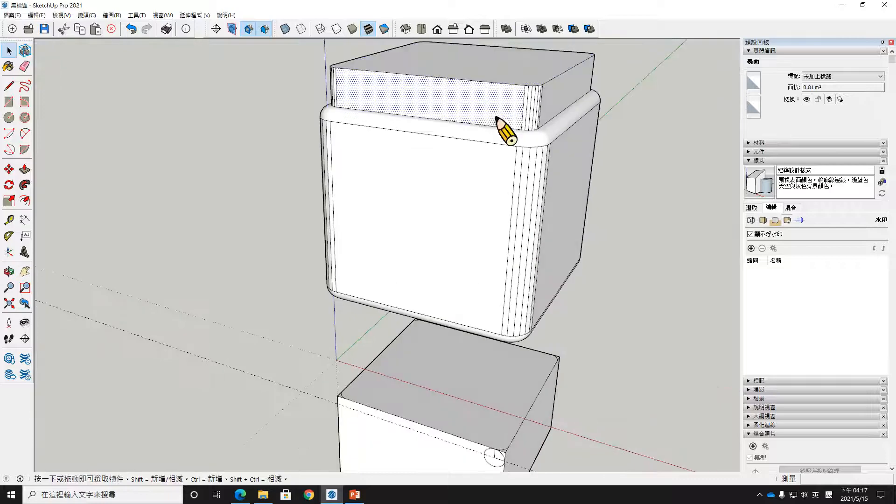
triple_click(496, 112)
right_click(496, 111)
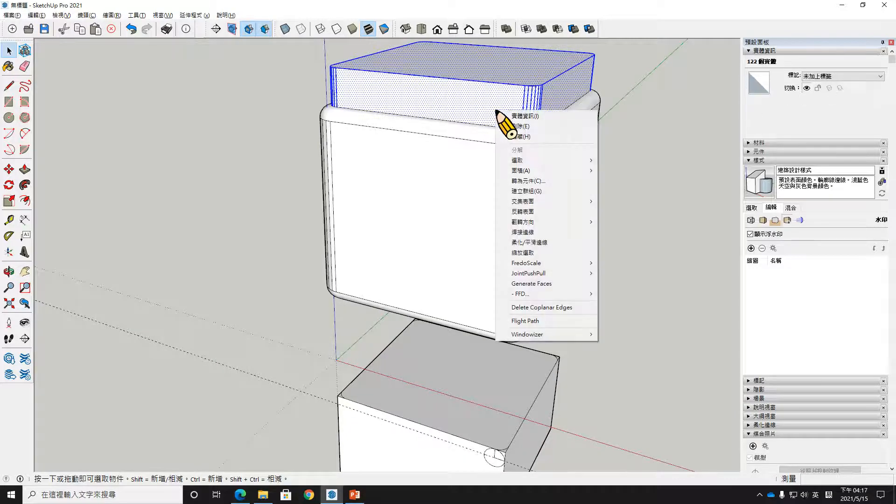
left_click(540, 193)
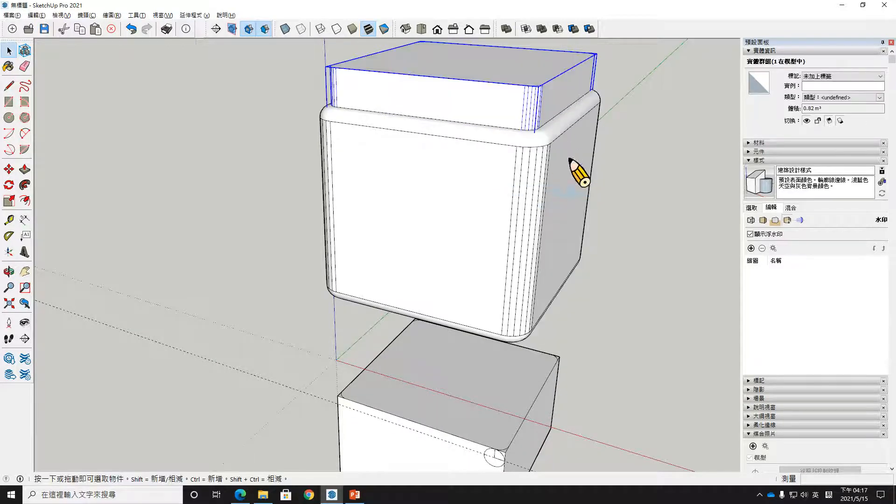
Check the entity information of the inner block and the rounded cube to verify that both are solid groups.
left_click(569, 158)
left_click(556, 100)
left_click(570, 155)
left_click(554, 93)
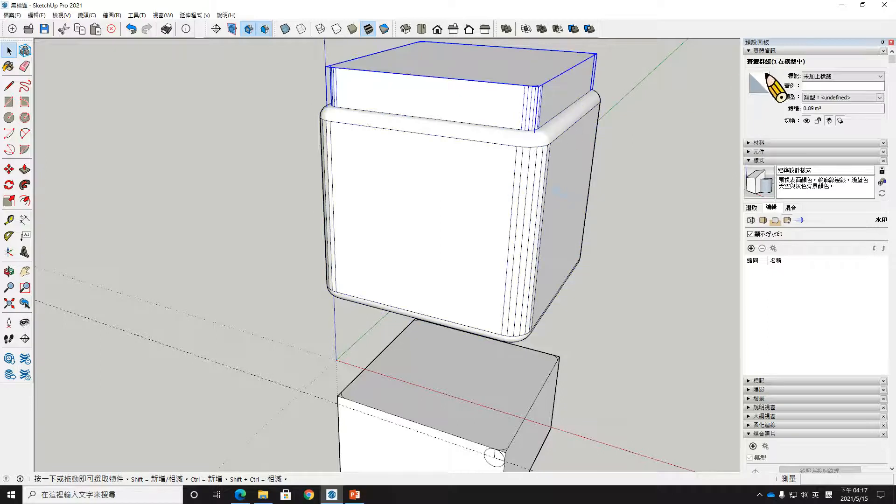
left_click(589, 183)
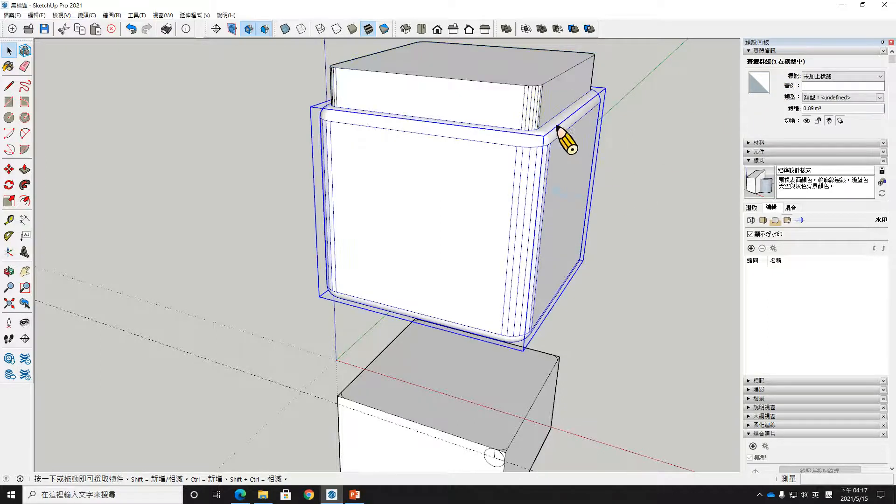
middle_click_drag(557, 126, 560, 186, "shift")
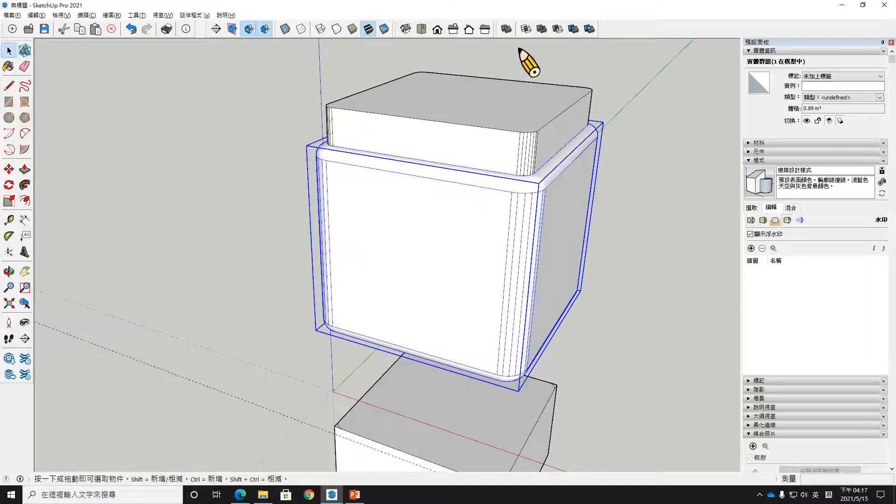
Subtract the inner block from the rounded cube with the Subtract solid tool to hollow out the body.
left_click(520, 120)
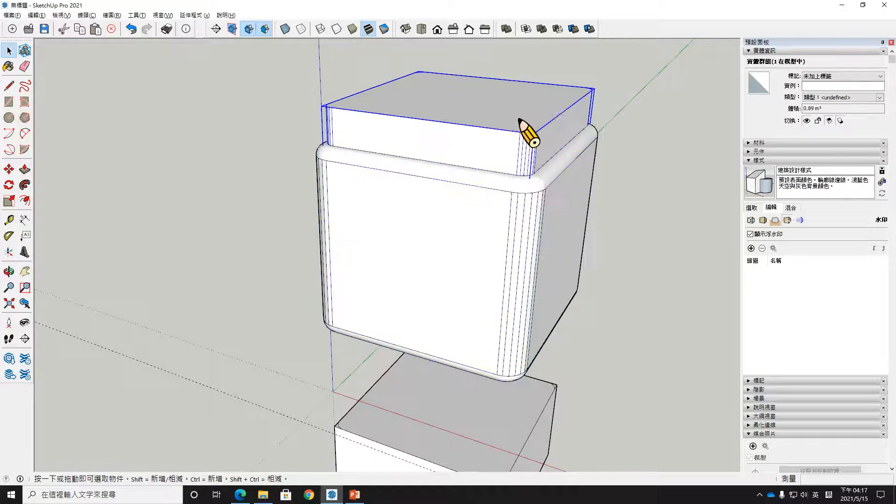
left_click(558, 30)
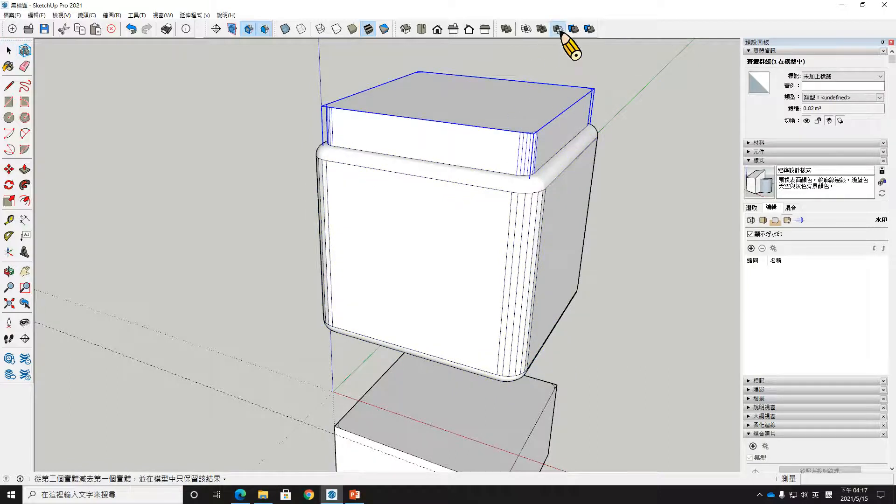
left_click(560, 208)
middle_click_drag(581, 208, 265, 251)
middle_click_drag(532, 203, 670, 204)
middle_click_drag(430, 282, 372, 177)
left_click(354, 213)
Place a horizontal guide 10 cm above the hollow body's lower front edge and check its distance from that edge.
left_click(8, 219)
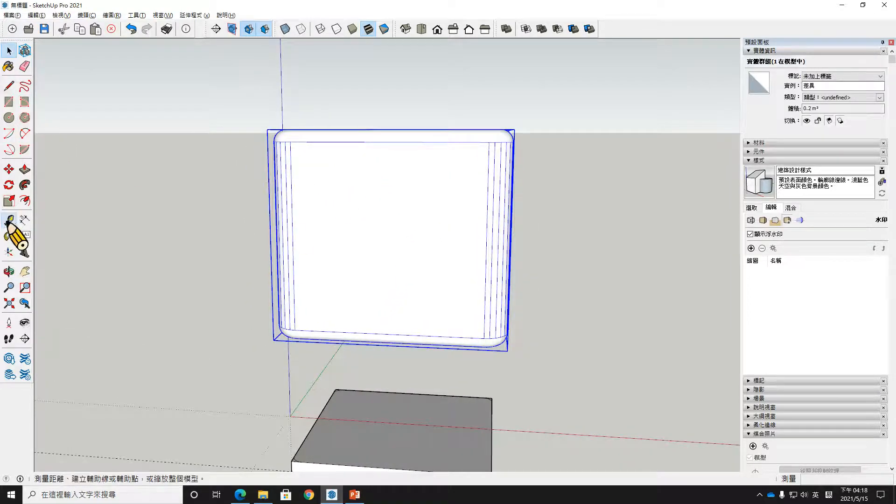
middle_click_drag(355, 341, 364, 310)
scroll(364, 311, "up", 2)
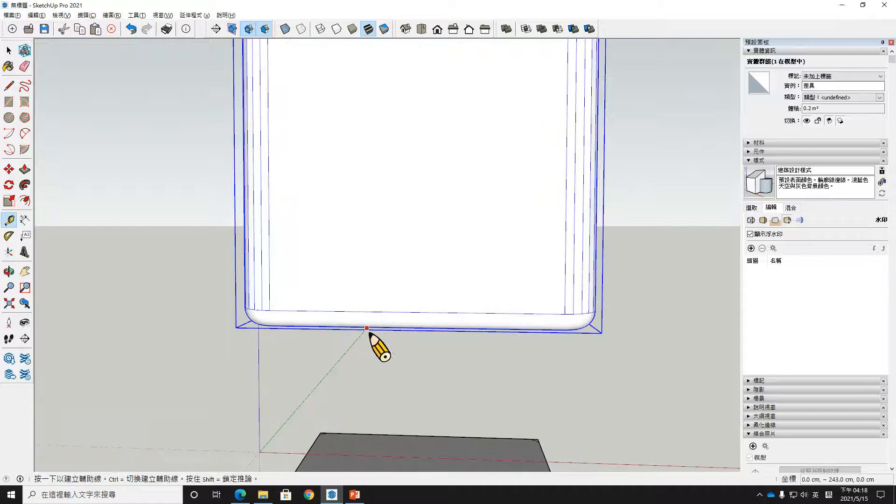
scroll(379, 329, "up", 3)
middle_click_drag(364, 343, 330, 351)
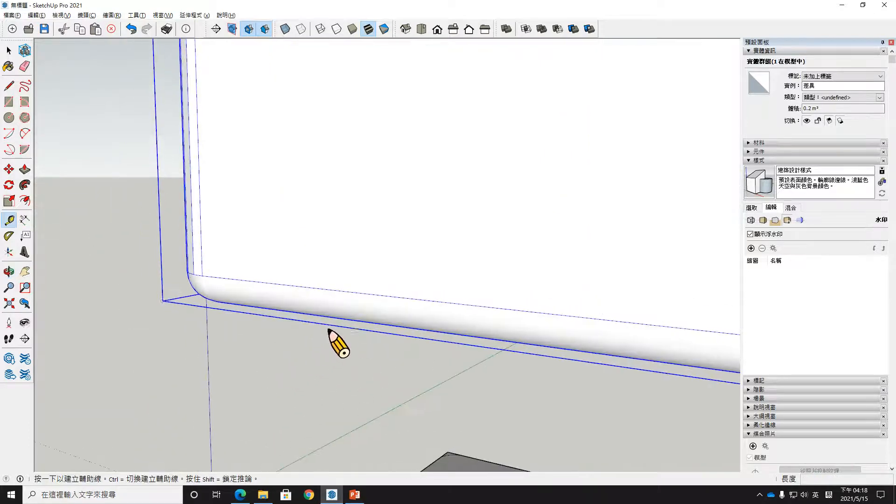
left_click(349, 319)
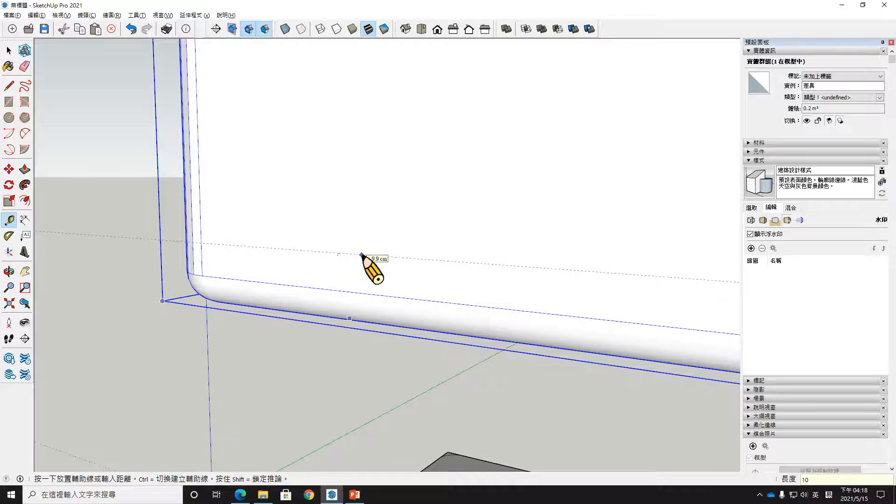
key("Return")
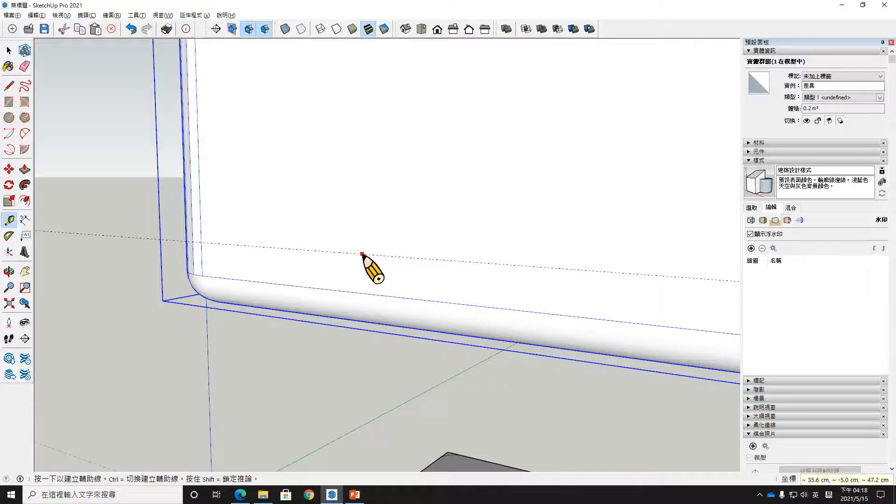
left_click(398, 256)
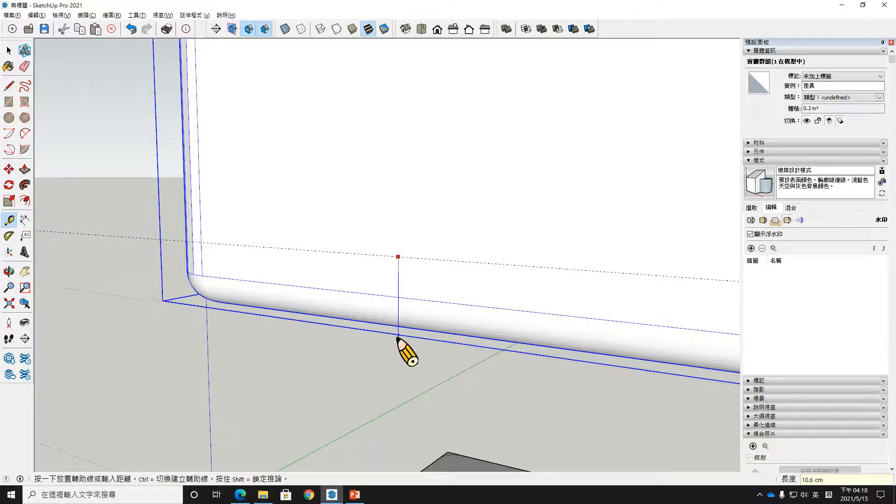
key("Escape")
Try to offset a second guide 5 cm from the front face's lower edge, and erase the existing horizontal guide.
scroll(425, 356, "down", 4)
middle_click_drag(438, 360, 414, 374)
middle_click_drag(487, 364, 504, 362)
key("space")
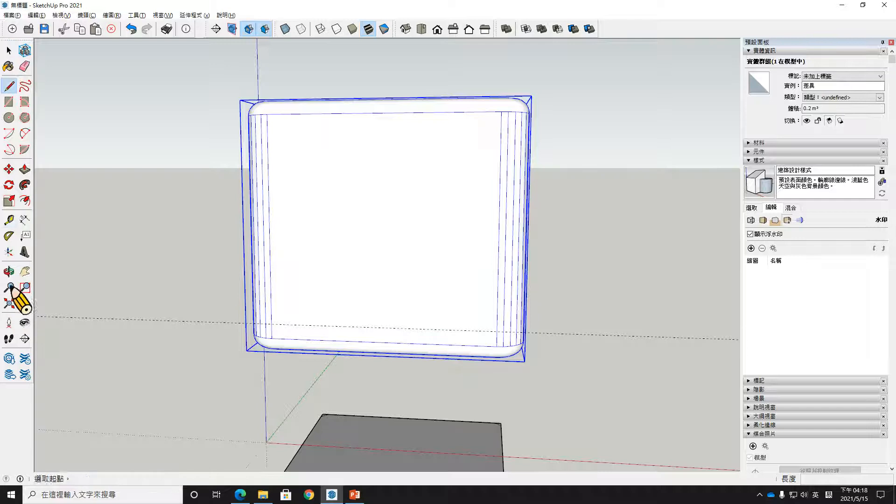
left_click(9, 219)
left_click(319, 341)
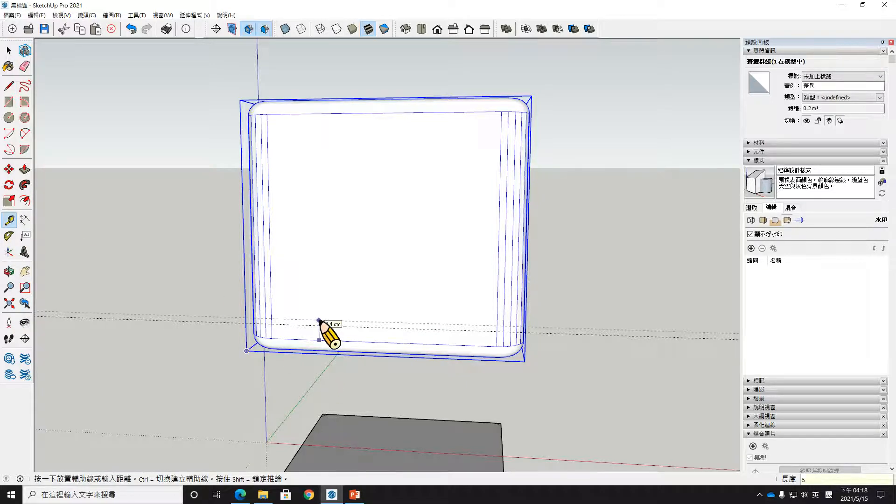
key("e")
key("Escape")
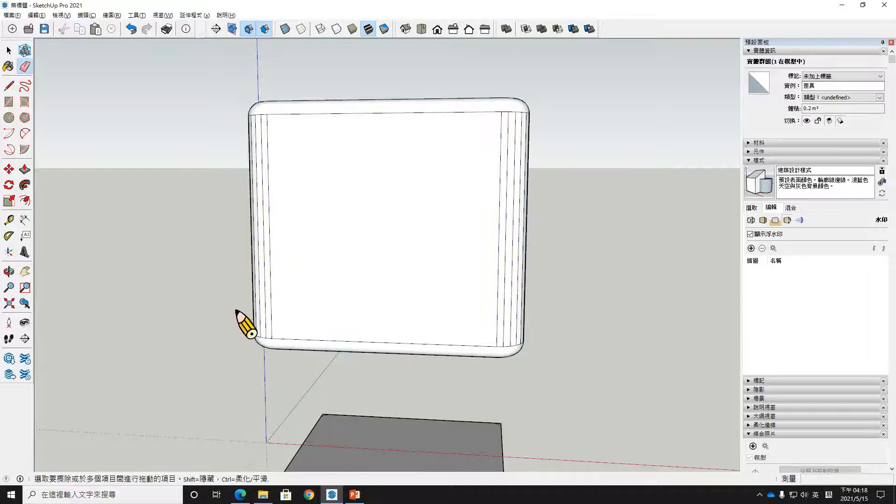
Open the hollow body group for editing and place a horizontal guide above the front face's lower edge.
left_click(9, 219)
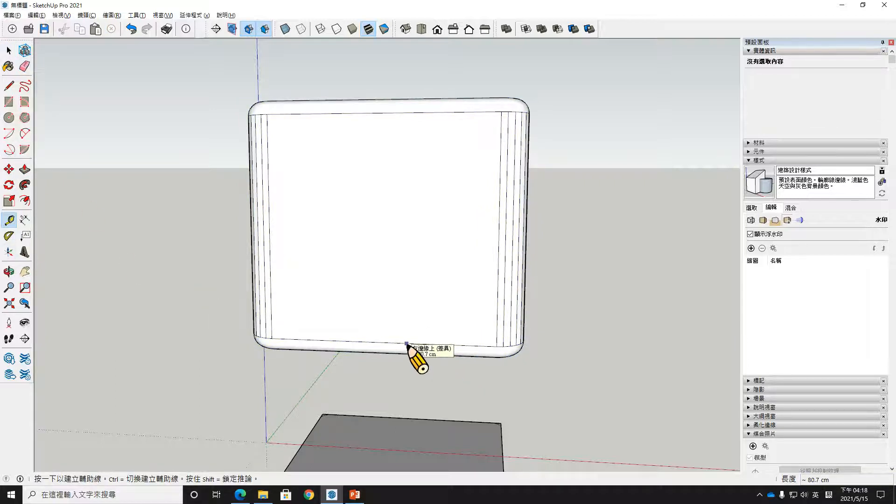
scroll(406, 344, "up", 4)
key("space")
double_click(369, 334)
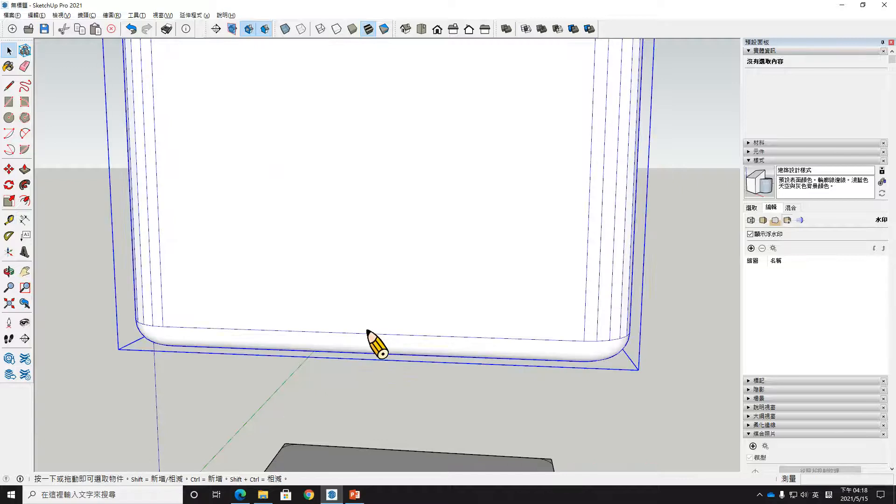
left_click(370, 343)
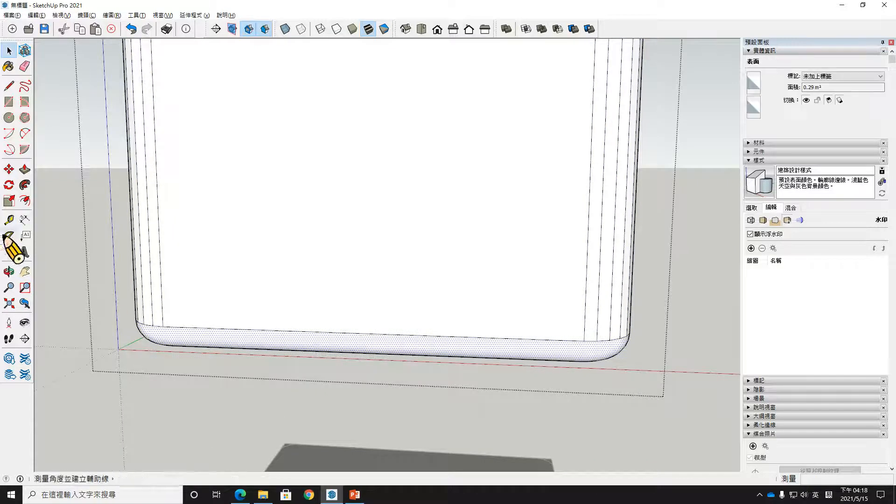
left_click(8, 220)
left_click(300, 331)
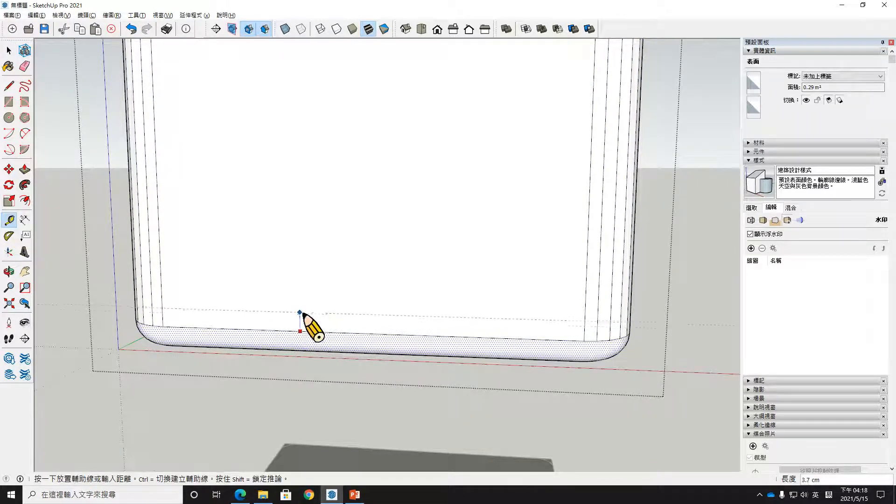
left_click(306, 314)
scroll(336, 270, "down", 2)
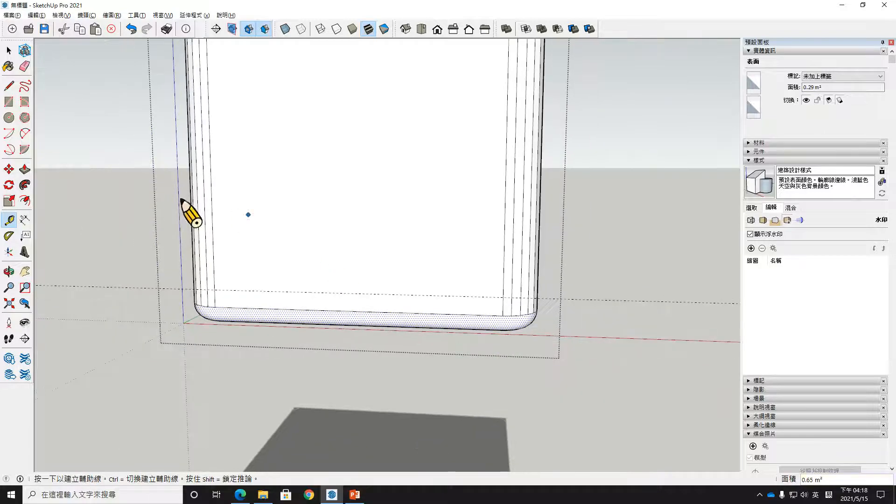
middle_click_drag(232, 276, 227, 303)
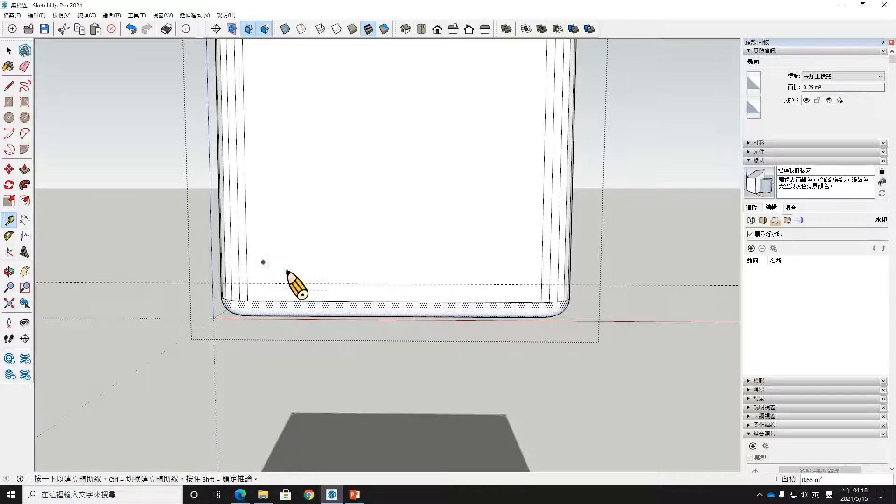
Place a second horizontal guide below the front face's upper edge.
scroll(287, 271, "down", 5)
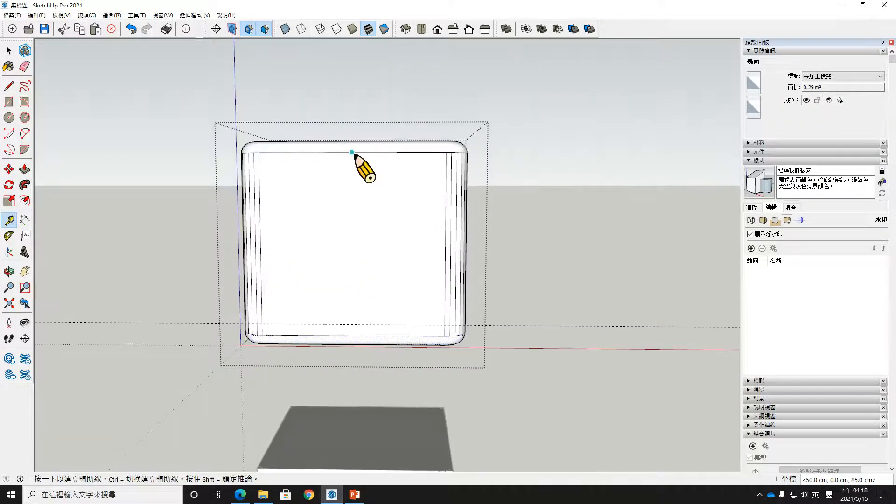
left_click(352, 152)
left_click(350, 174)
key("space")
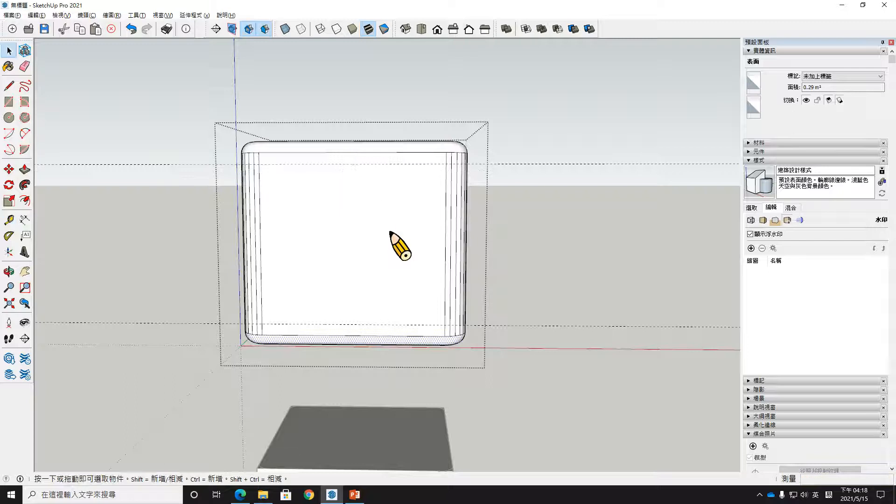
Check the front opening in the PowerPoint reference drawing and close the hollow body group in SketchUp.
middle_click_drag(422, 286, 364, 267)
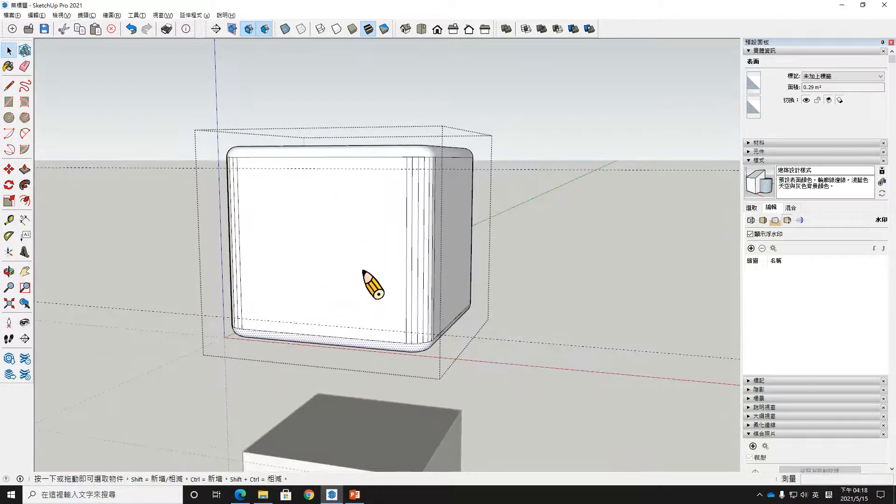
key("alt+Tab")
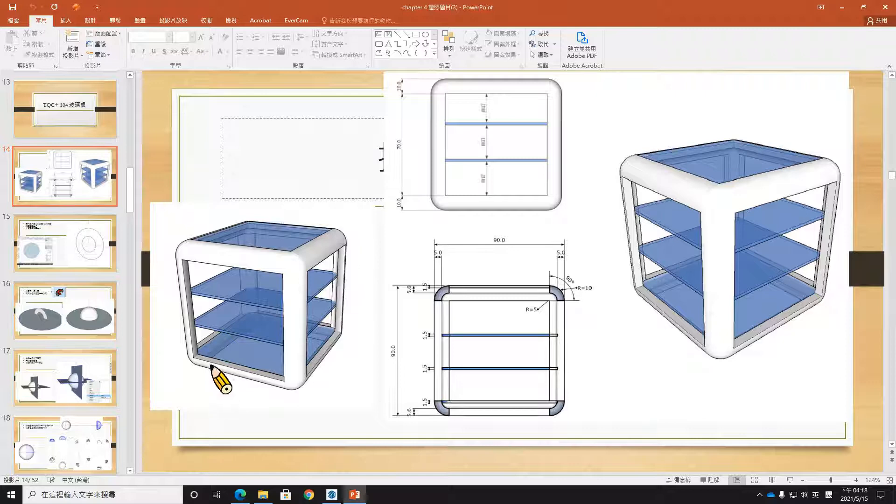
key("alt+Tab")
left_click(9, 102)
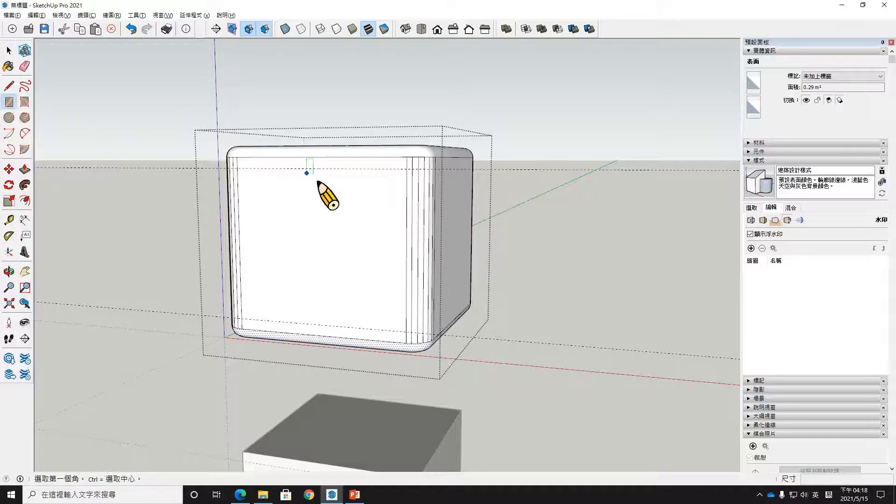
key("space")
left_click(134, 175)
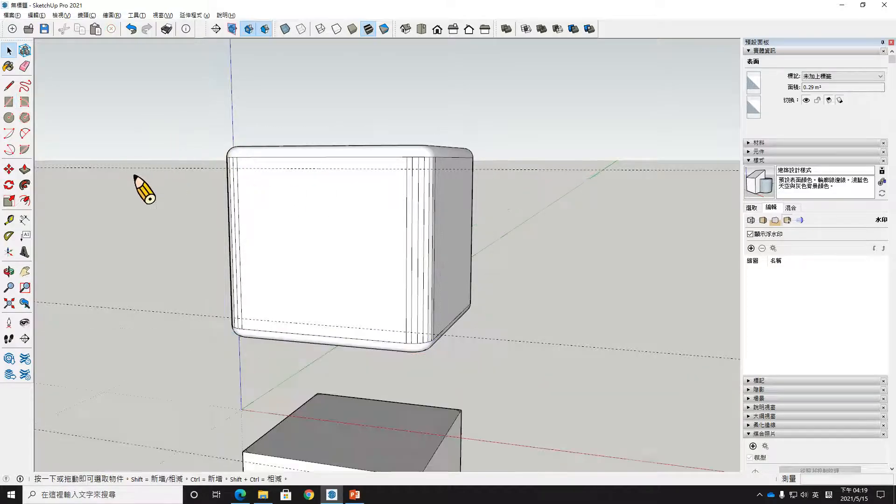
Draw a rectangle on the body's front face between the two guides, spanning the flat area between the rounded corners.
left_click(9, 101)
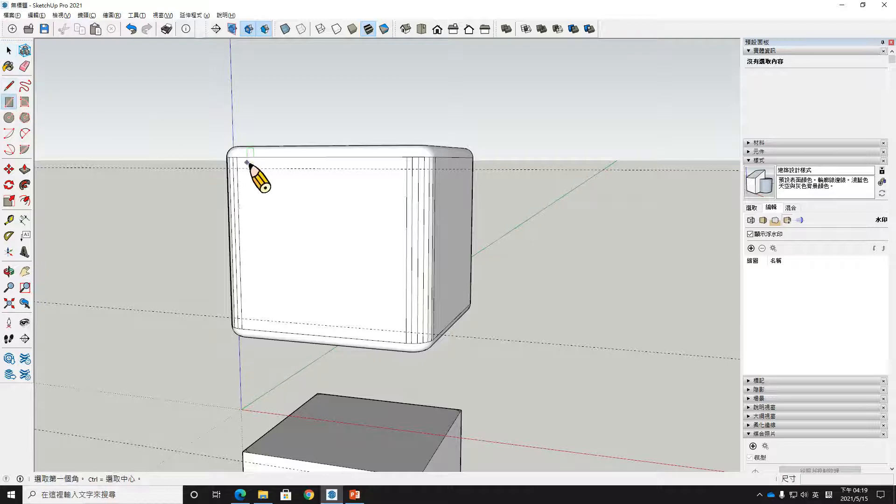
left_click(237, 169)
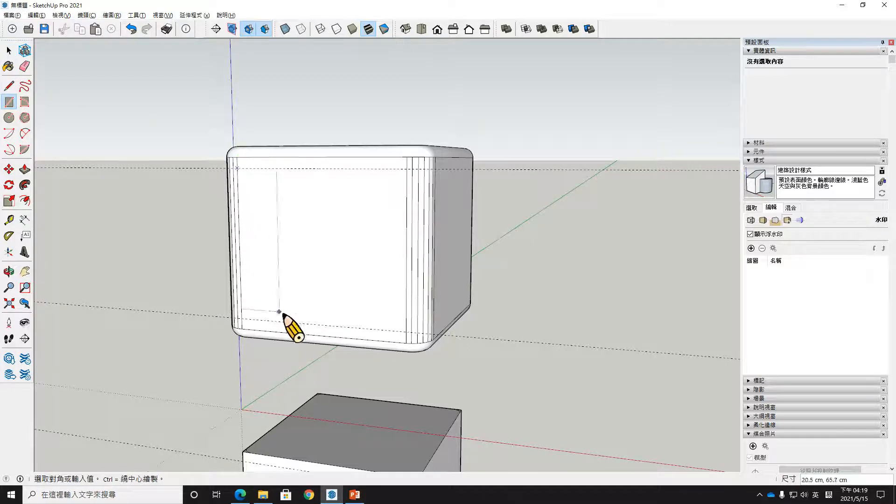
left_click(406, 332)
mouse_move(405, 326)
middle_mouse_down()
mouse_move(229, 334)
mouse_move(516, 292)
middle_mouse_up()
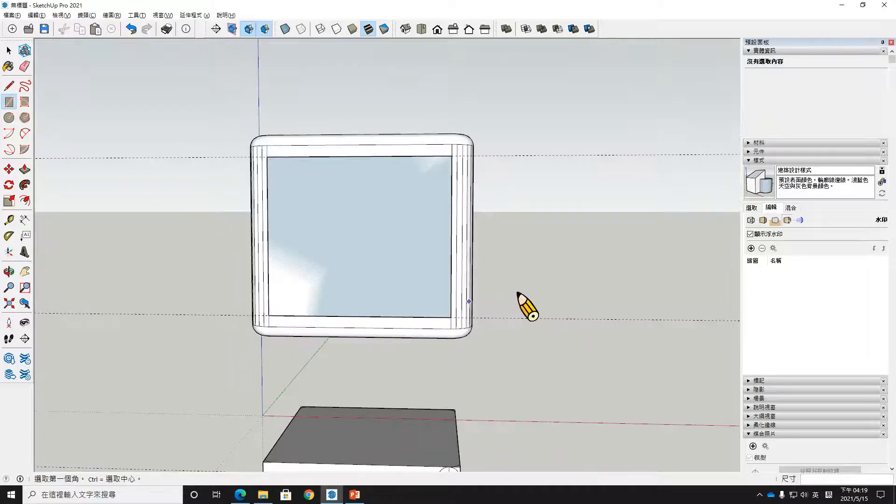
Compare the front rectangle with the glass table's dimensioned drawing in PowerPoint.
key("alt+Tab")
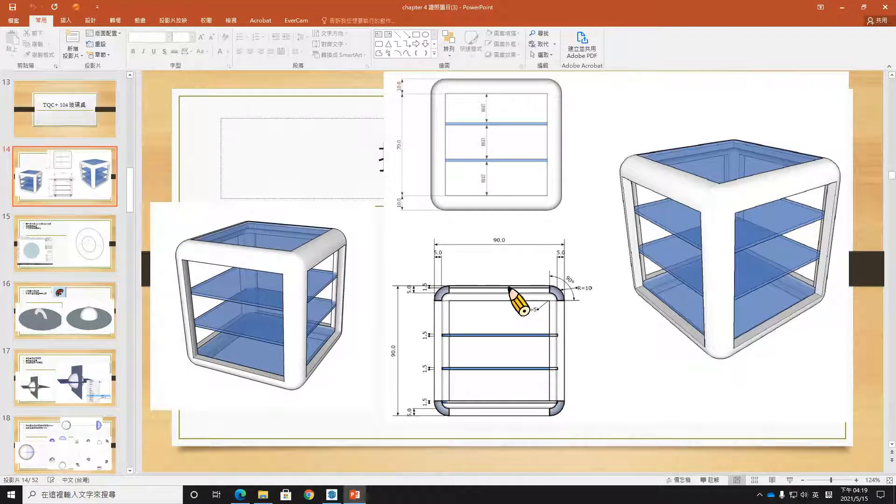
key("alt")
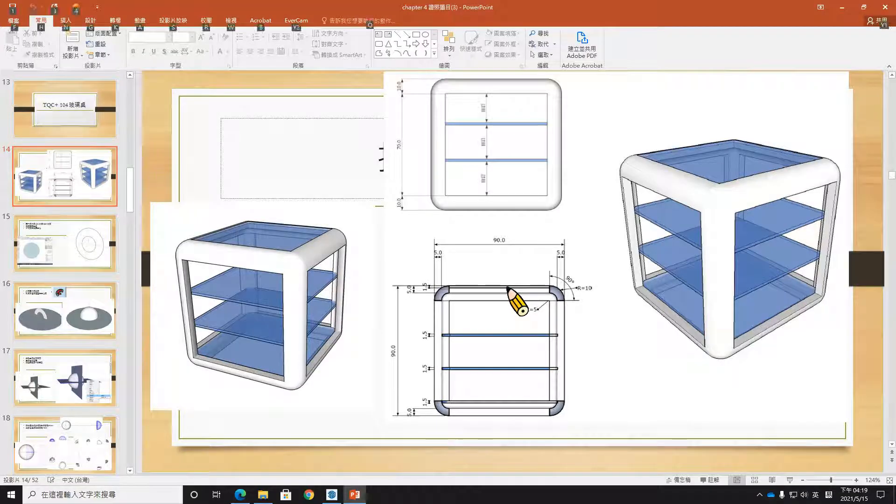
key("alt+Tab")
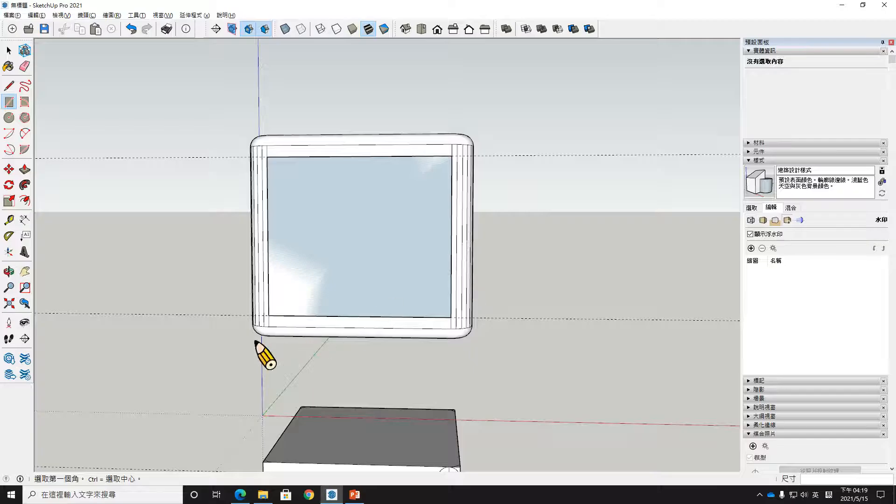
Measure the vertical distance between the lower guide and the hollow body's bottom edge.
left_click(9, 219)
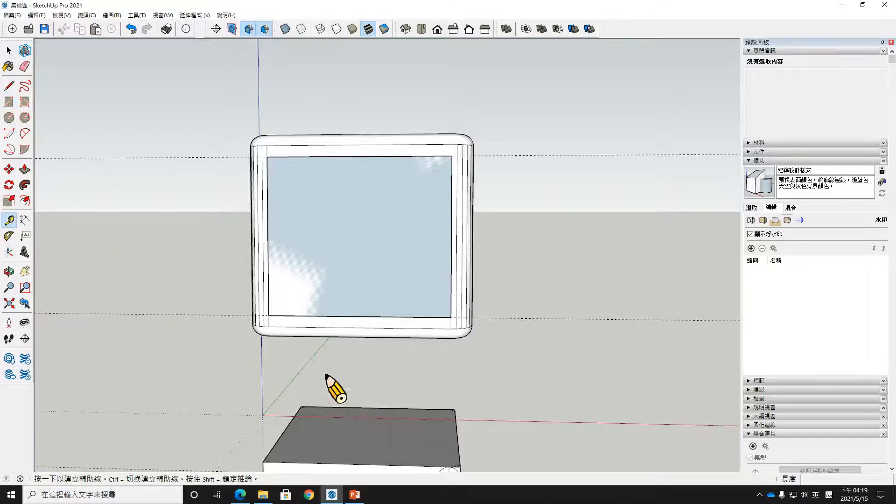
scroll(308, 345, "up", 2)
left_click(237, 304)
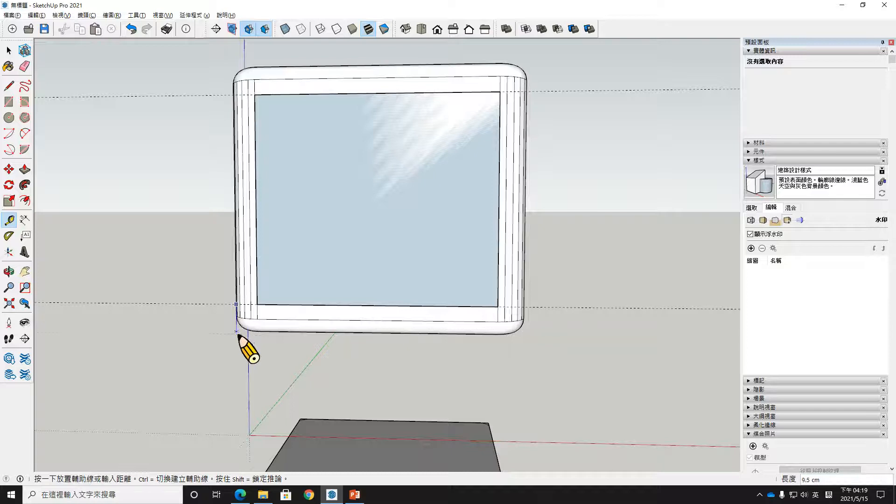
left_click(237, 335)
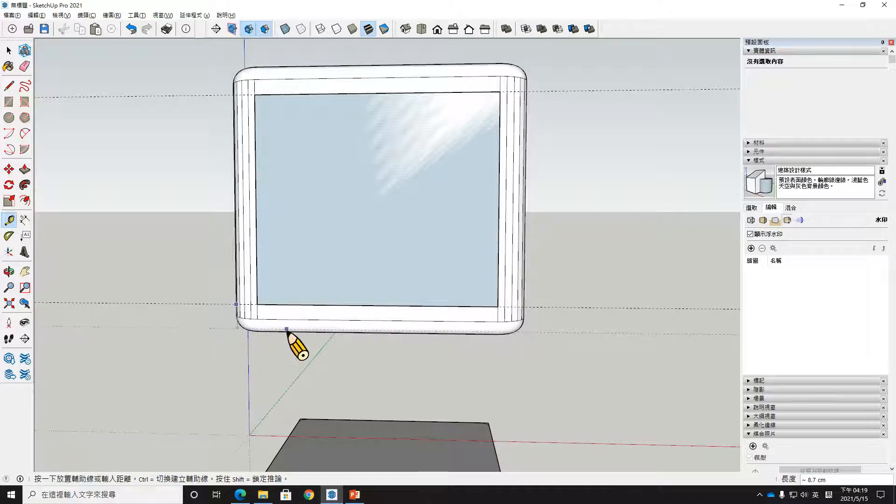
key("space")
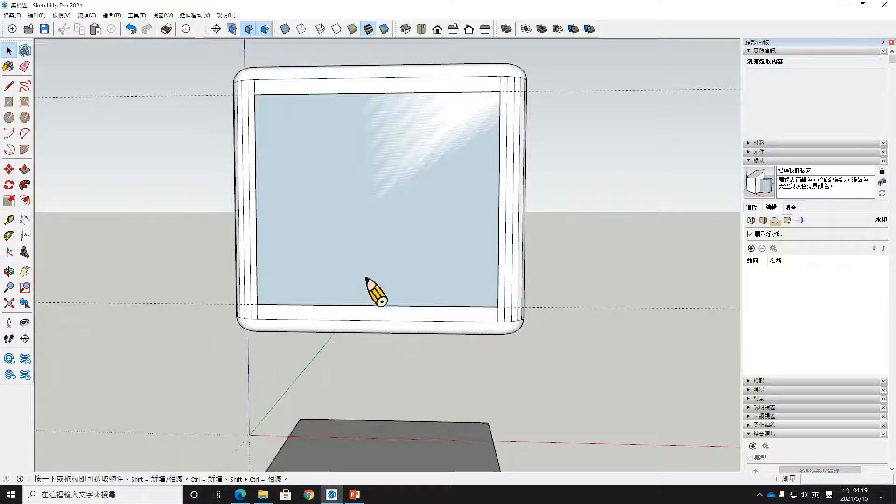
Push the front rectangle through the hollow body past its back, and pull the block's front face out about 23.1 cm.
left_click(416, 259)
middle_click_drag(416, 259, 564, 217)
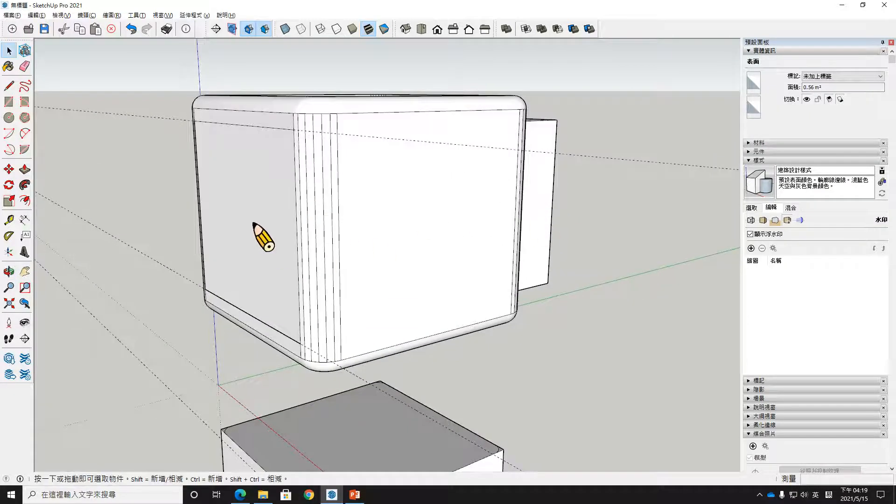
key("p")
left_click_drag(241, 222, 190, 231)
mouse_move(308, 296)
middle_mouse_down()
mouse_move(408, 322)
mouse_move(493, 311)
middle_mouse_up()
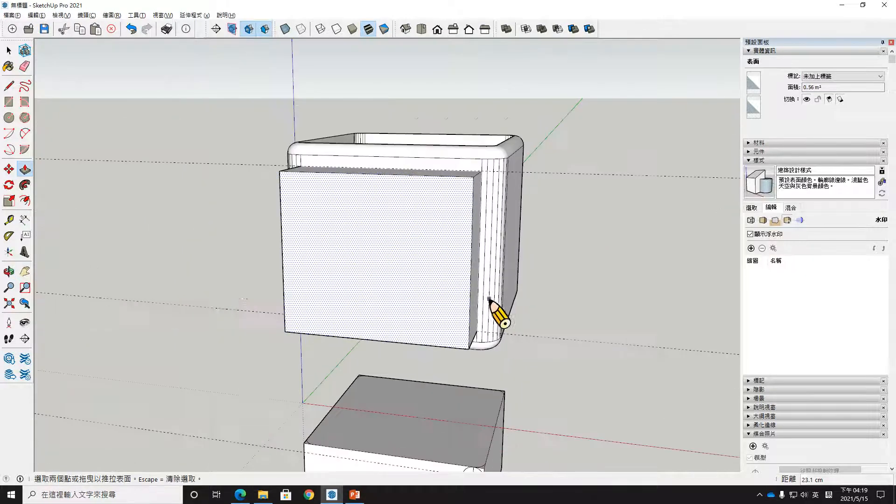
Open the hollow body group and erase the two horizontal guides used for the front rectangle.
key("e")
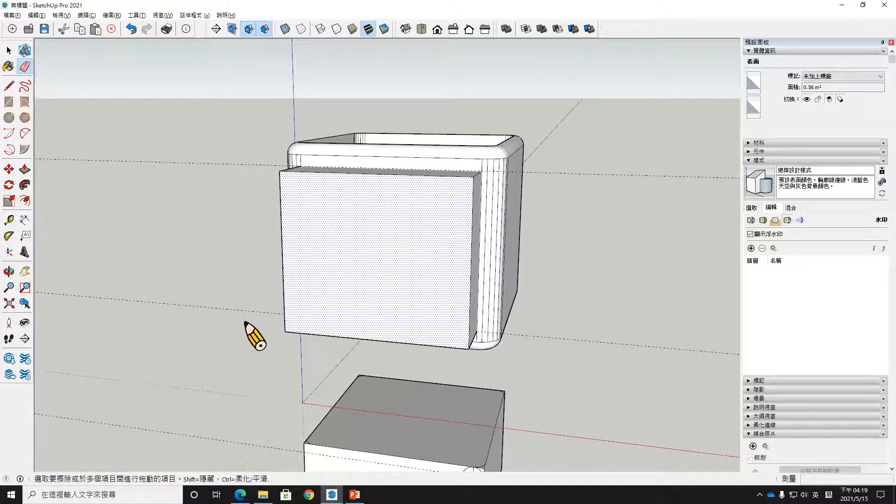
key("space")
triple_click(322, 157)
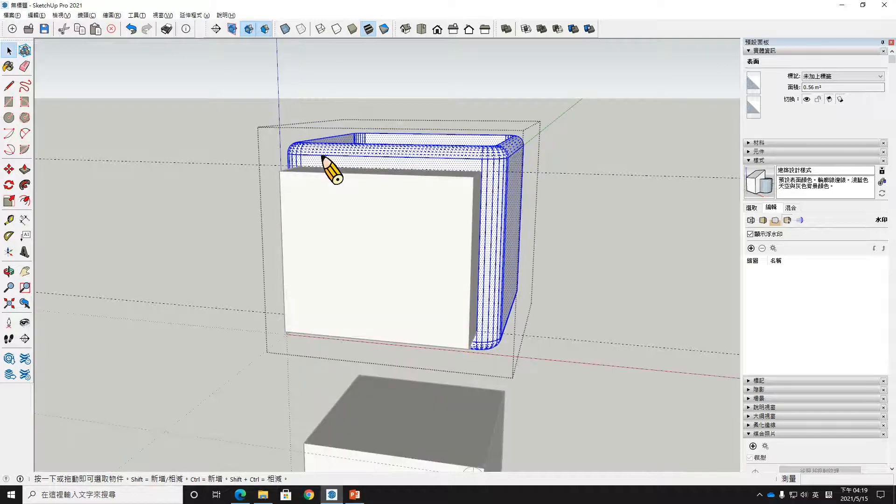
left_click(254, 171)
triple_click(302, 158)
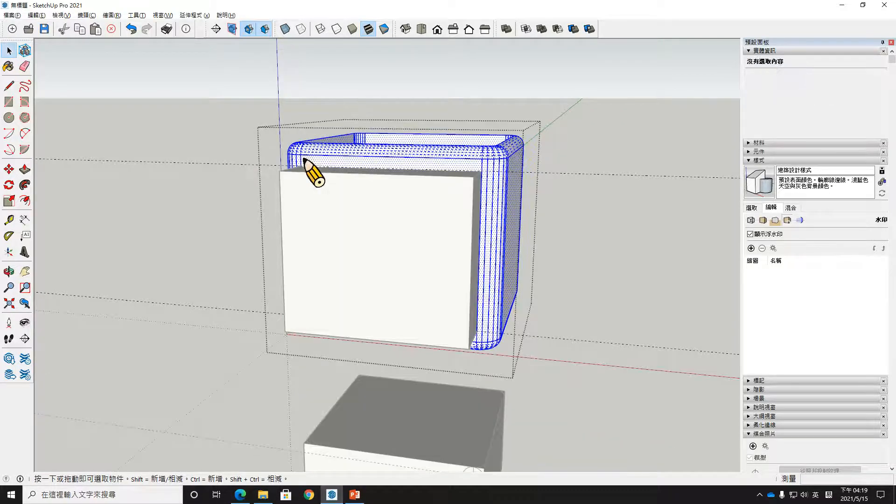
key("e")
left_click(246, 166)
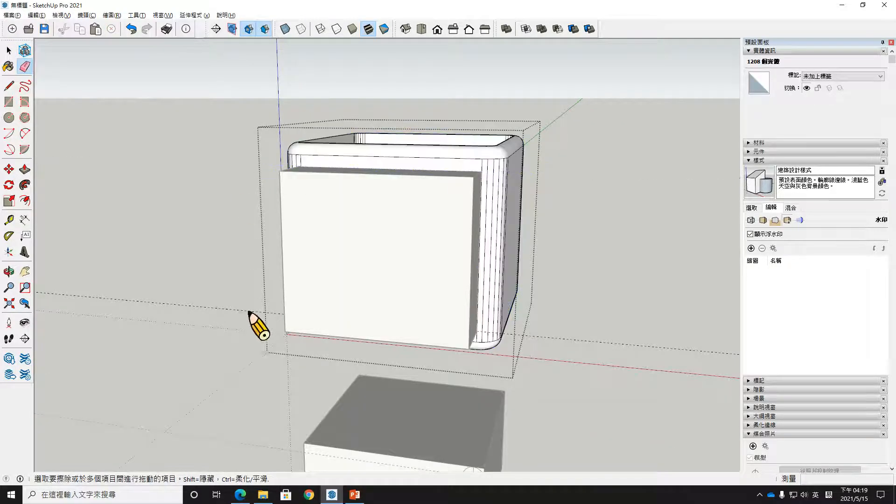
middle_click_drag(588, 262, 494, 297)
Select all geometry of the block running front to back through the body and make it a group.
key("space")
triple_click(369, 340)
right_click(423, 286)
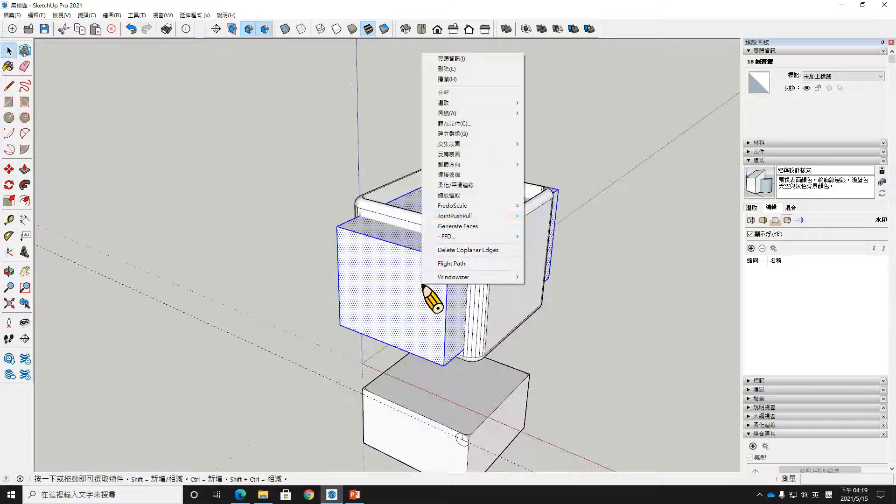
left_click(504, 135)
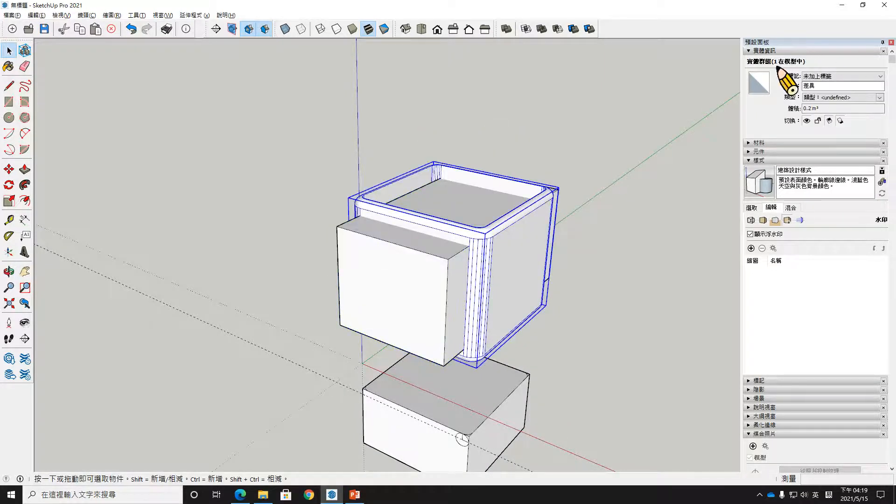
Subtract the block group from the hollow body to cut the front and back openings.
left_click(423, 279)
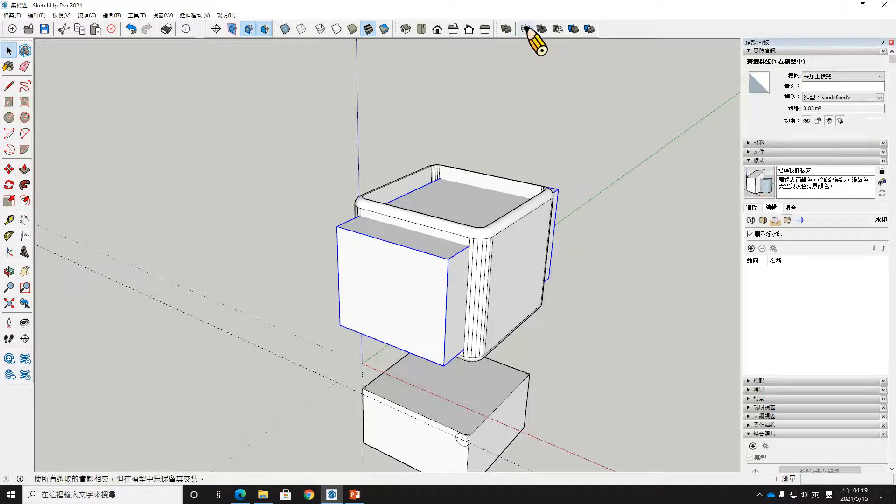
left_click(558, 29)
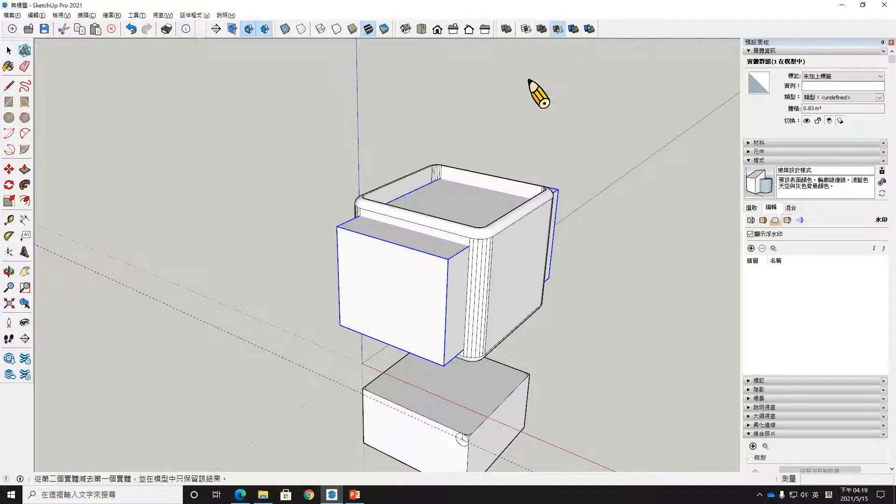
left_click(522, 264)
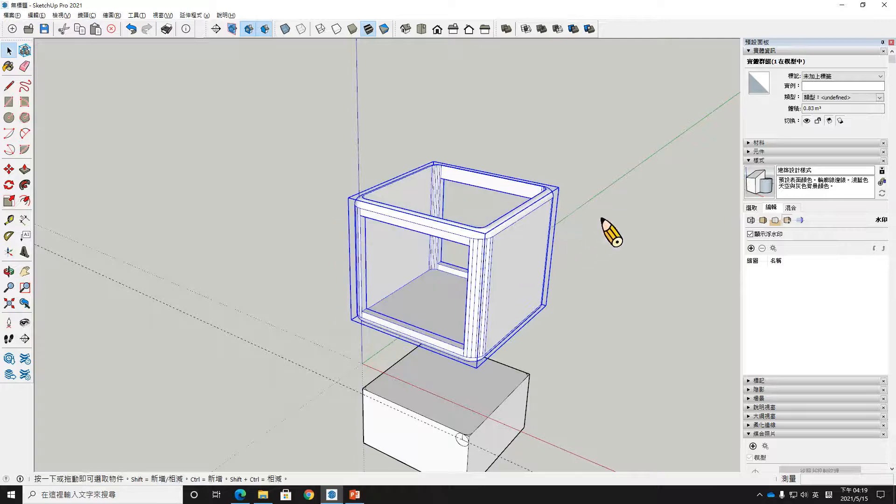
Open the frame group for editing with its uncut side face in view.
middle_click_drag(544, 260, 511, 316)
left_click_drag(423, 303, 396, 292)
key("space")
left_click(396, 292)
middle_click_drag(511, 317, 425, 303)
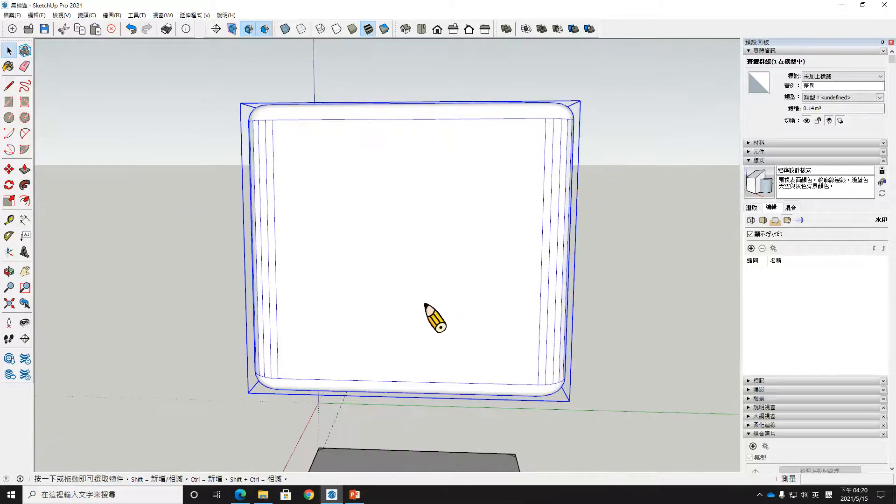
double_click(327, 279)
triple_click(328, 279)
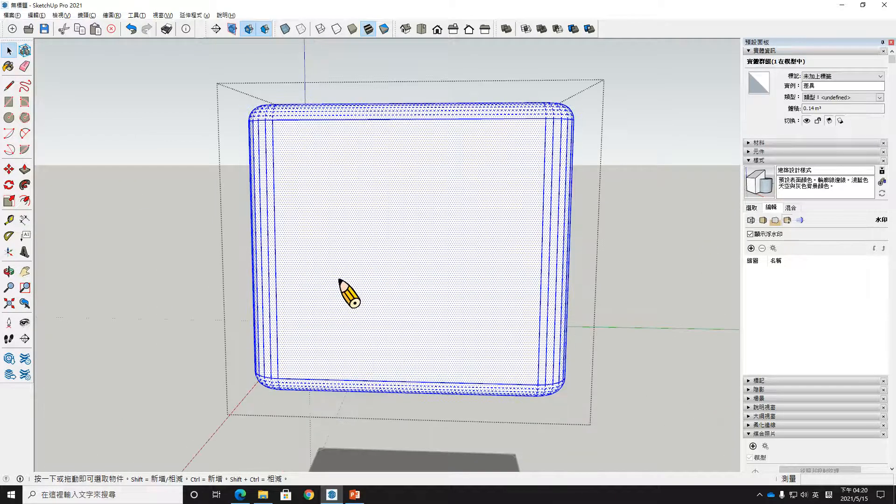
Try to place a horizontal guide above the side face's lower edge.
left_click(9, 220)
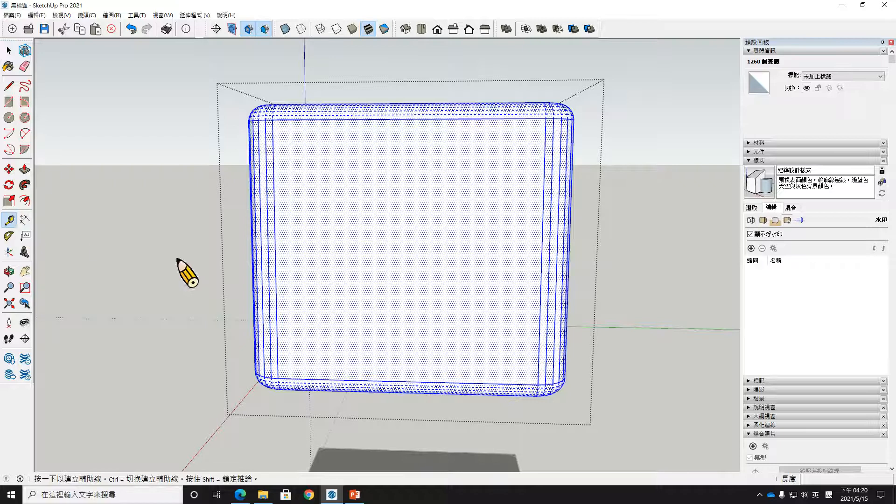
left_click(361, 377)
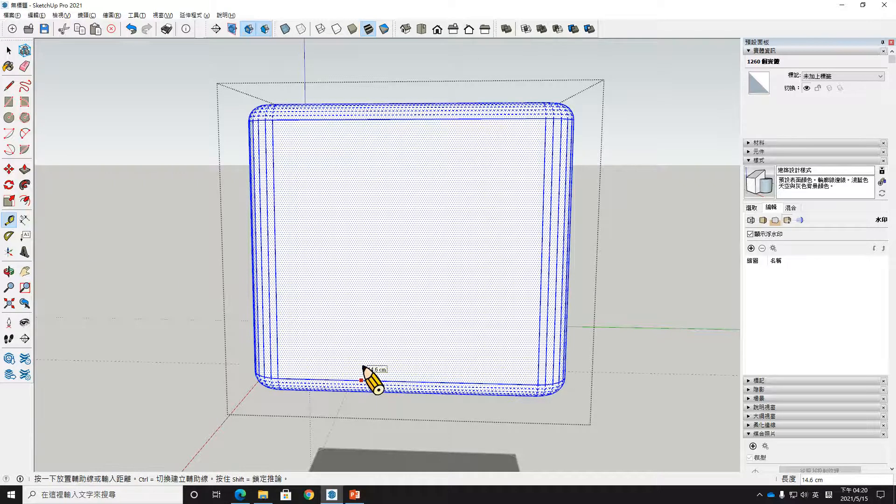
middle_click_drag(364, 366, 467, 354)
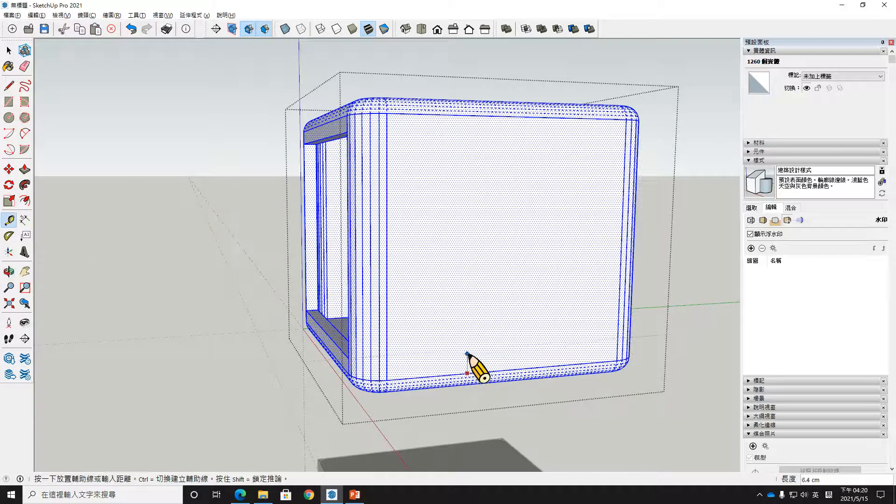
left_click(423, 337)
middle_click_drag(419, 335, 554, 346)
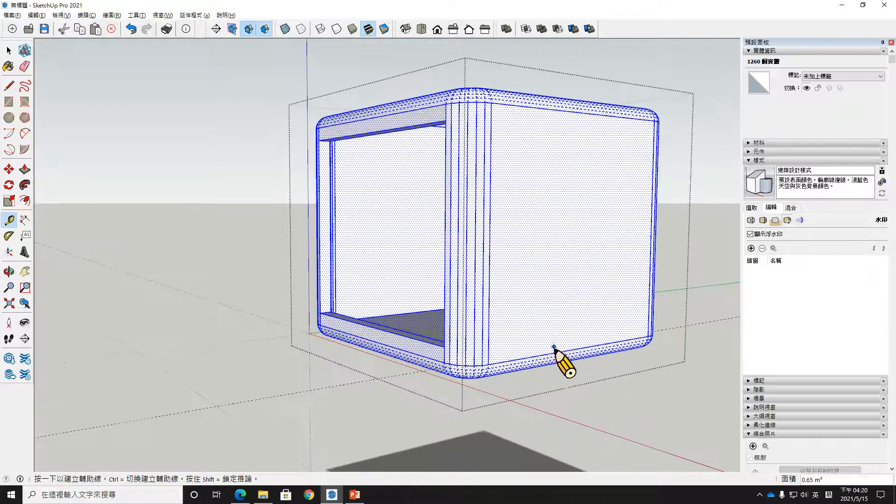
key("space")
left_click(544, 350)
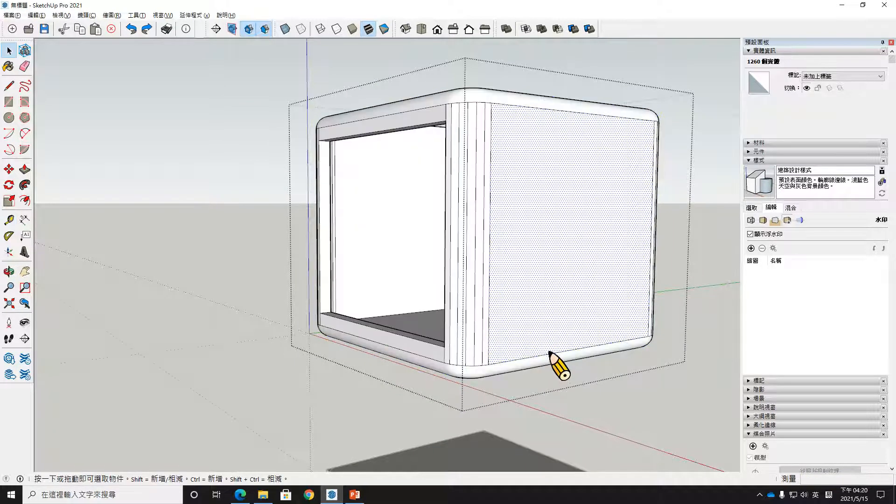
Place two horizontal guides on the side face, one near its lower edge and one near its upper edge.
left_click(8, 219)
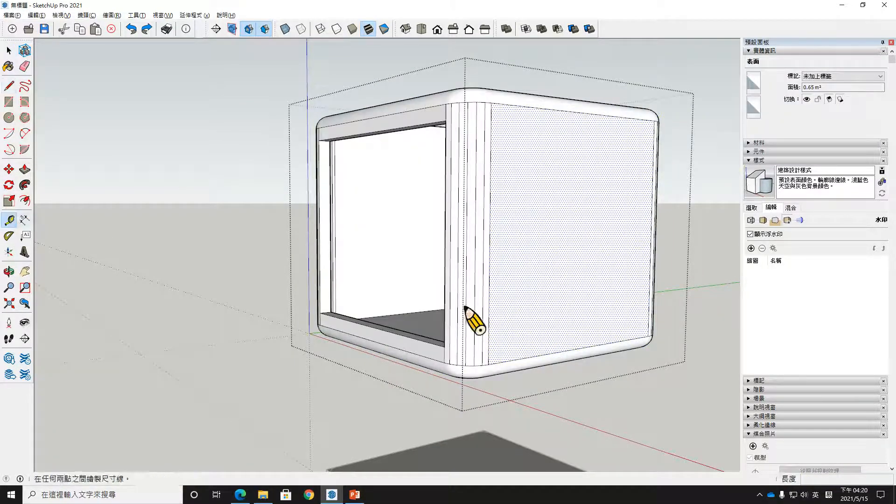
left_click(462, 306)
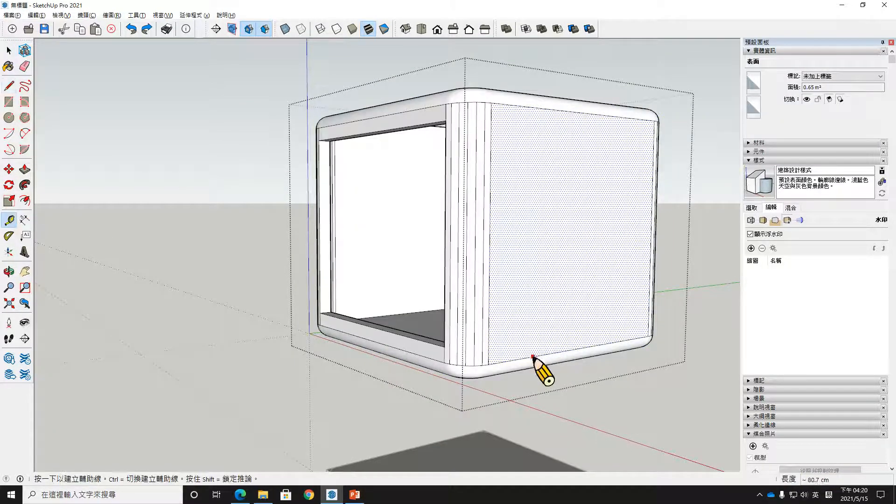
left_click(510, 323)
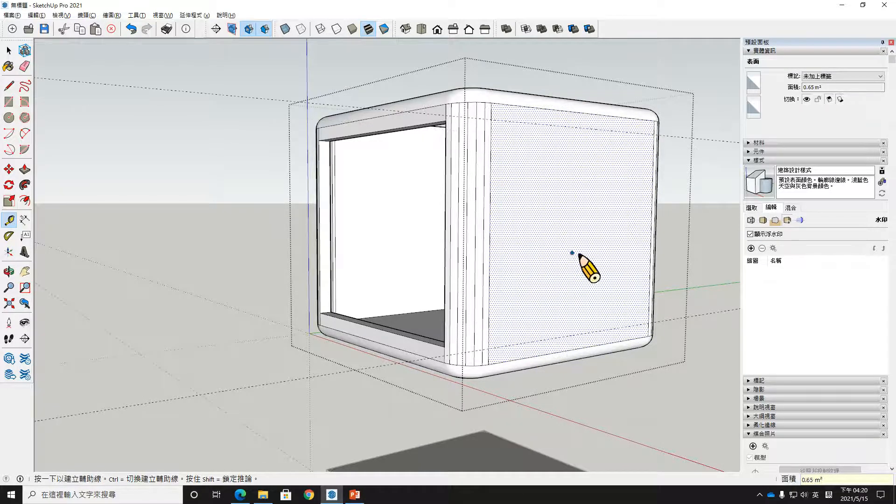
Close the frame group and draw a rectangle on the side face between the two guides and the rounded corners.
middle_click_drag(572, 253, 362, 117)
key("space")
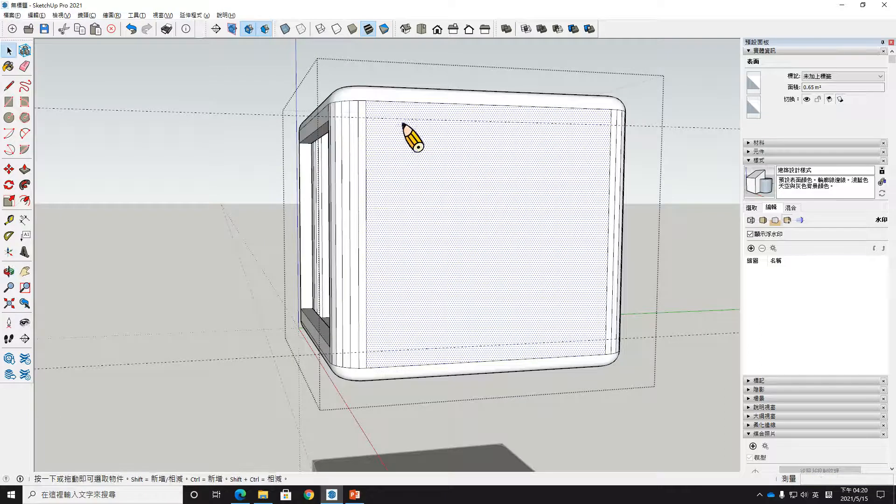
middle_click_drag(457, 63, 512, 260)
key("r")
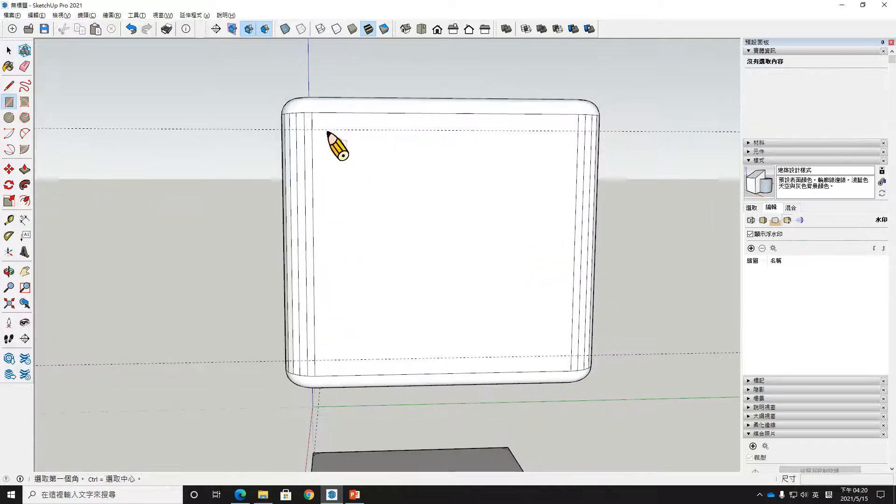
left_click(312, 130)
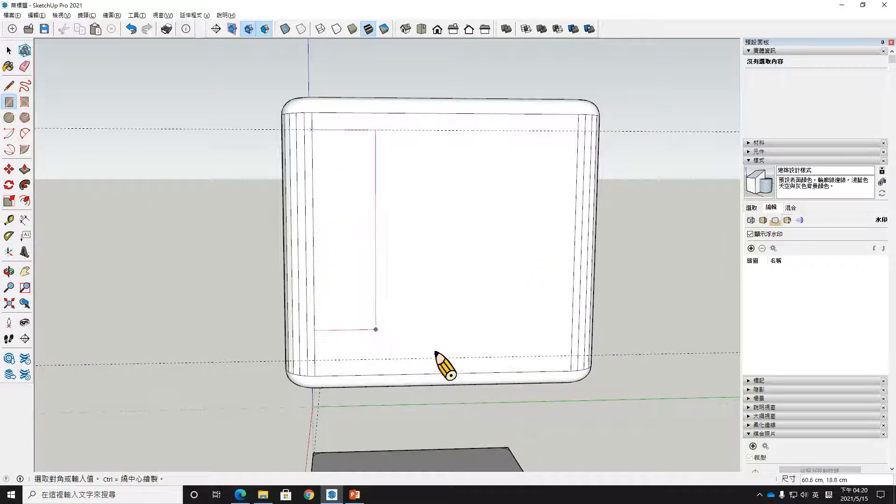
left_click(570, 358)
key("space")
Push the side rectangle about 147.6 cm through the frame so the block extends past the opposite side.
middle_click_drag(594, 374, 294, 326)
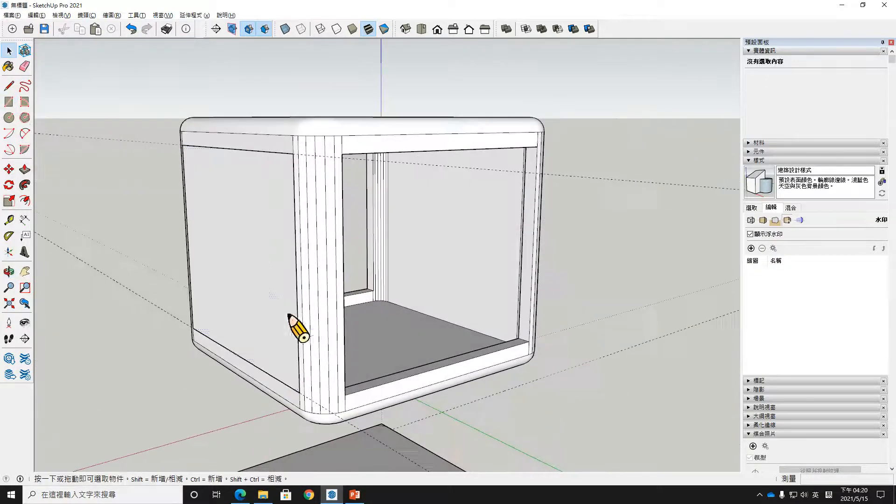
left_click(290, 316)
key("p")
left_click(275, 310)
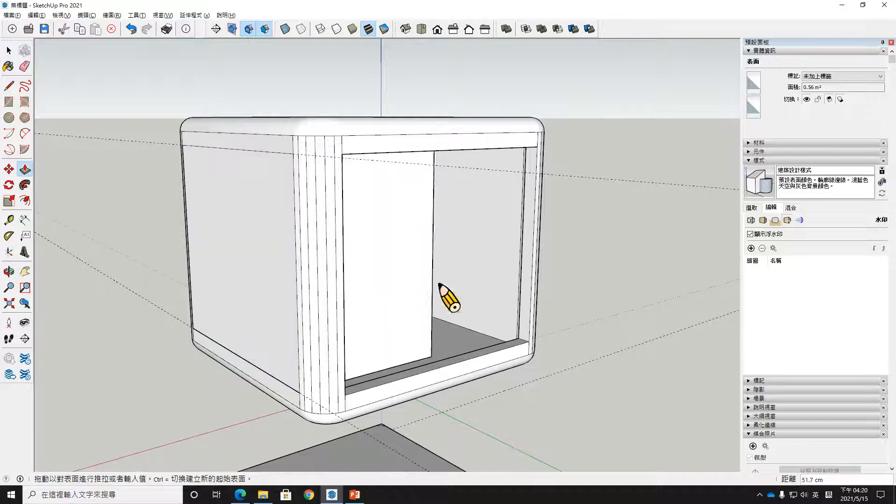
left_click(586, 269)
middle_click_drag(383, 338, 341, 319)
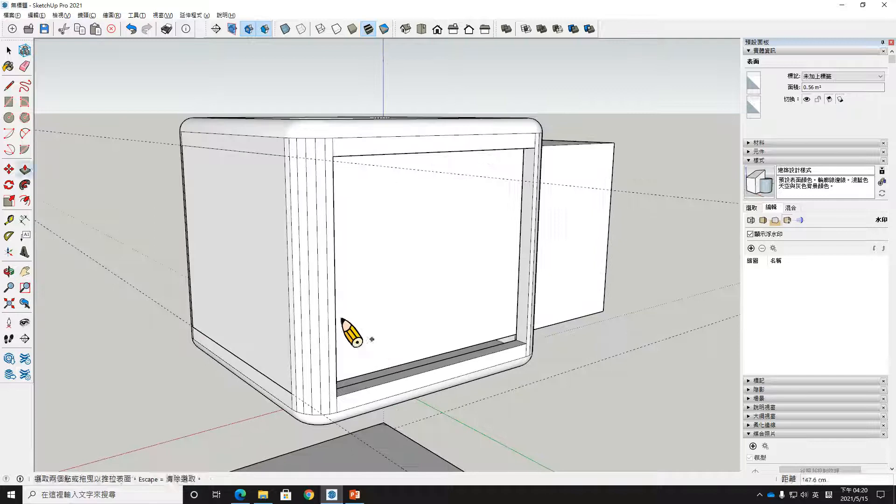
Pull the side block's near face out of the frame by about 24.5 cm.
key("space")
left_click(260, 257)
key("p")
left_click(243, 258)
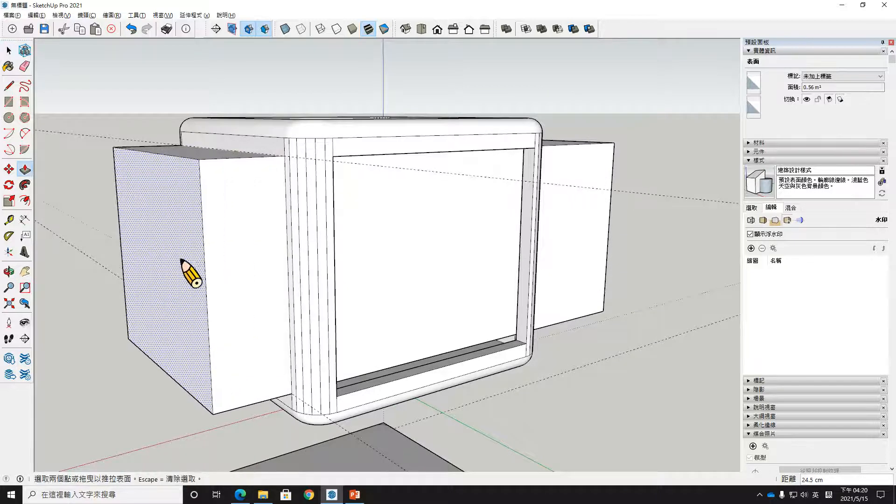
left_click(182, 258)
Open the frame group and erase the two guides used for the side rectangle.
key("space")
middle_click_drag(192, 284, 265, 302)
triple_click(300, 200)
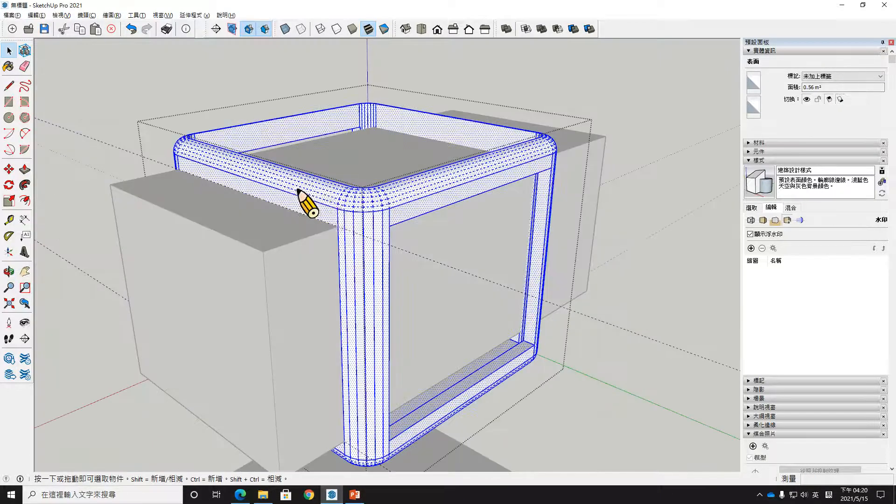
key("e")
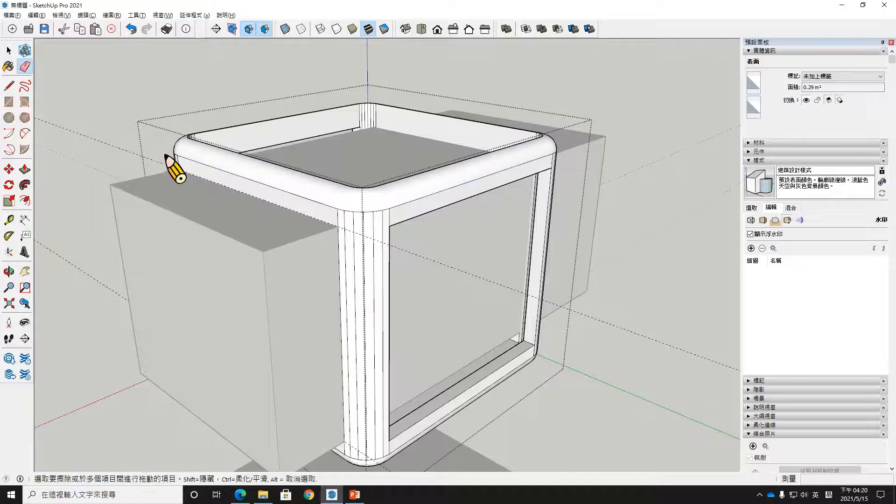
scroll(216, 226, "up", 5)
Group the side cutting block that passes through the frame.
middle_click_drag(358, 279, 338, 303)
triple_click(286, 280)
right_click(287, 281)
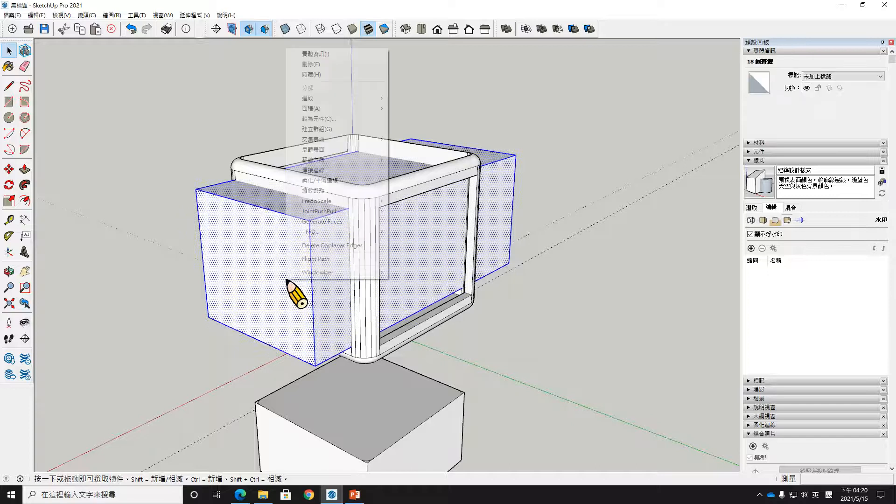
left_click(322, 129)
left_click(567, 238)
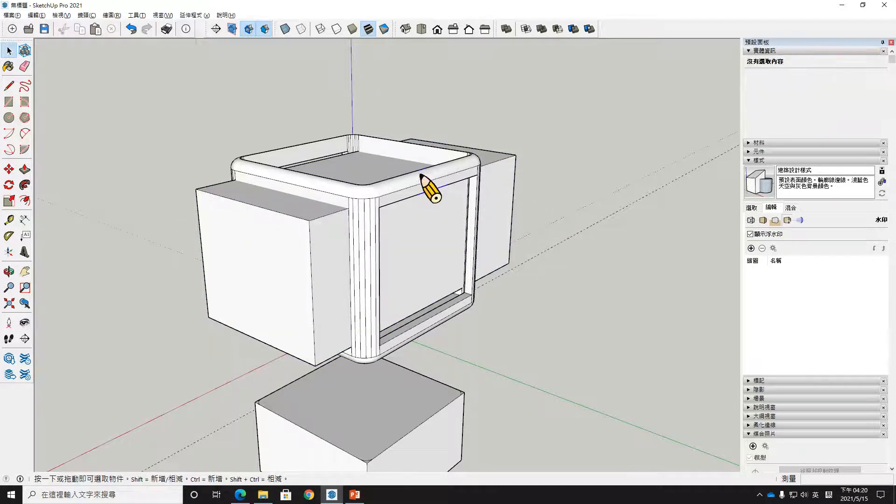
Subtract the side block group from the frame to open its two opposite sides.
left_click(422, 175)
left_click(493, 180)
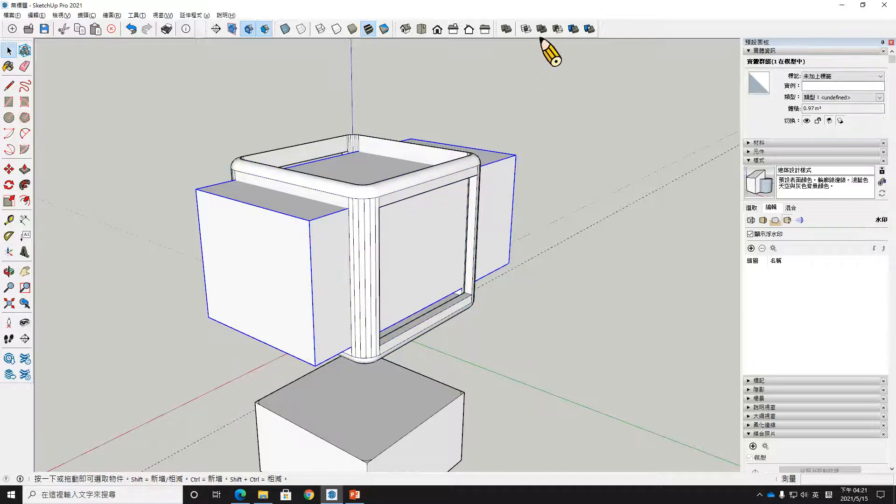
left_click(558, 29)
left_click(462, 173)
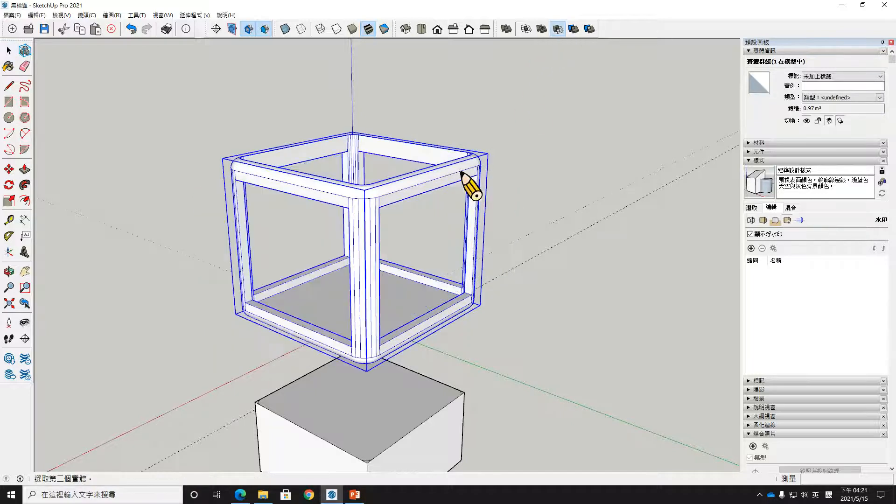
middle_click_drag(520, 316, 567, 297)
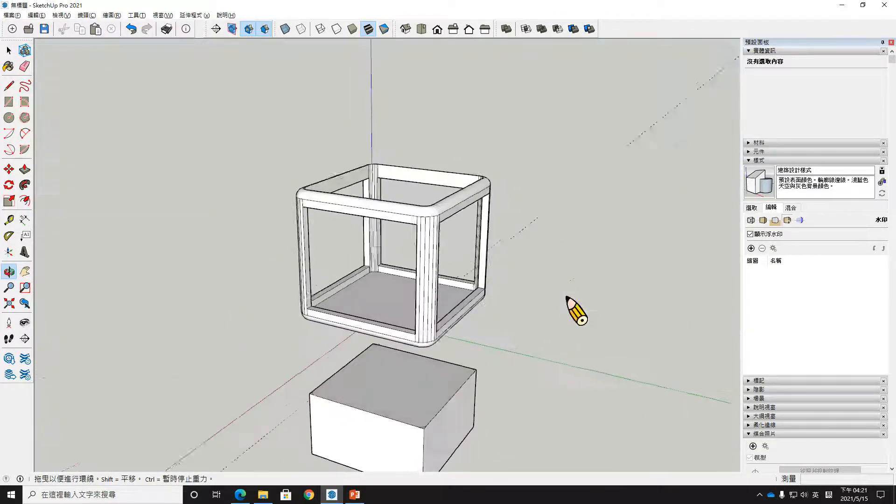
Copy the lower block's rounded top face and its edges up to the frame's bottom opening, aligned at the opening's front corner.
middle_click_drag(390, 327, 463, 8)
scroll(439, 268, "up", 4)
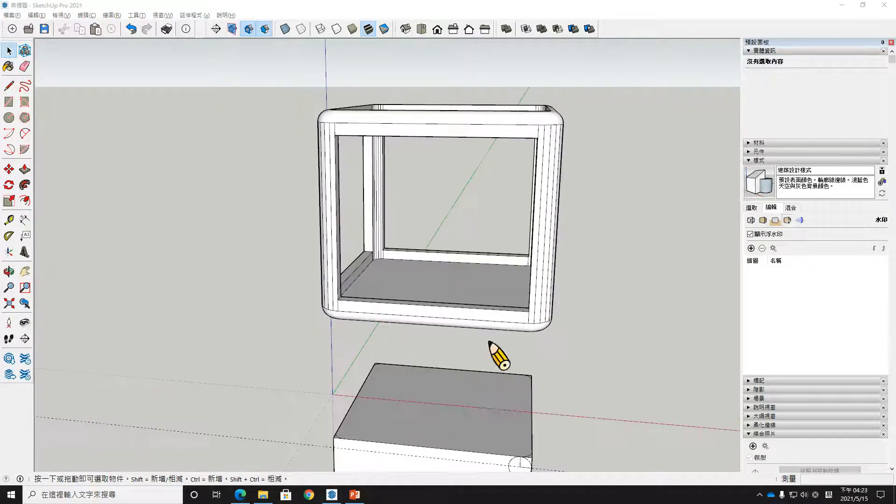
middle_click_drag(484, 342, 447, 372)
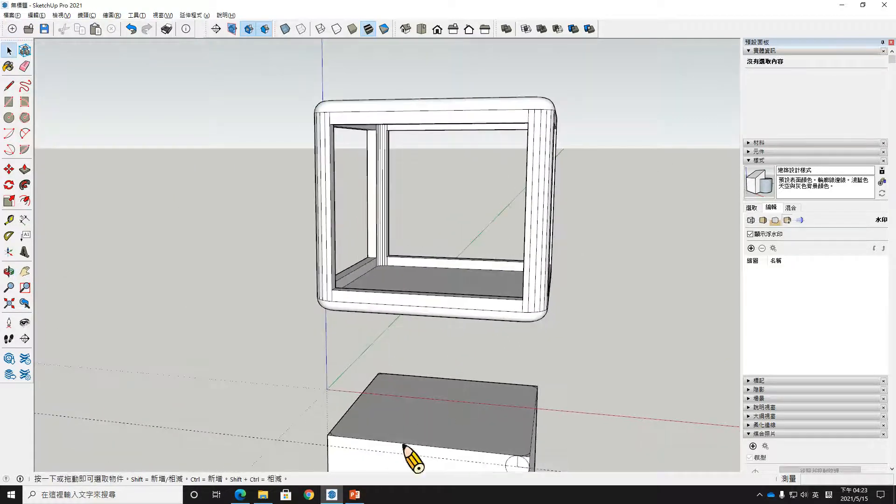
middle_click_drag(440, 418, 389, 387)
left_click(388, 364)
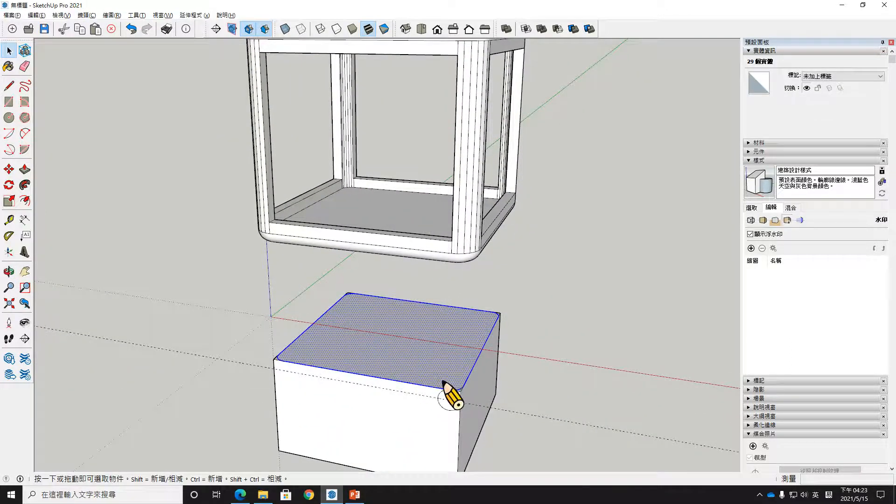
key("m")
left_click(463, 387)
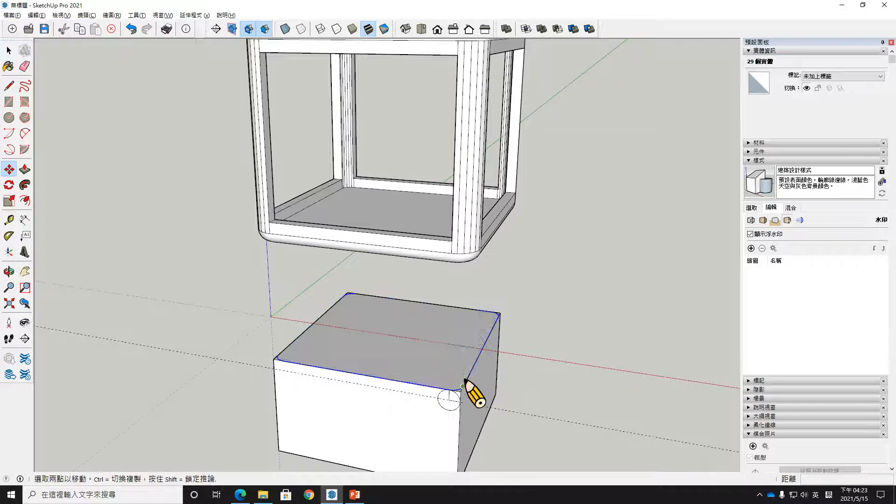
key("ctrl")
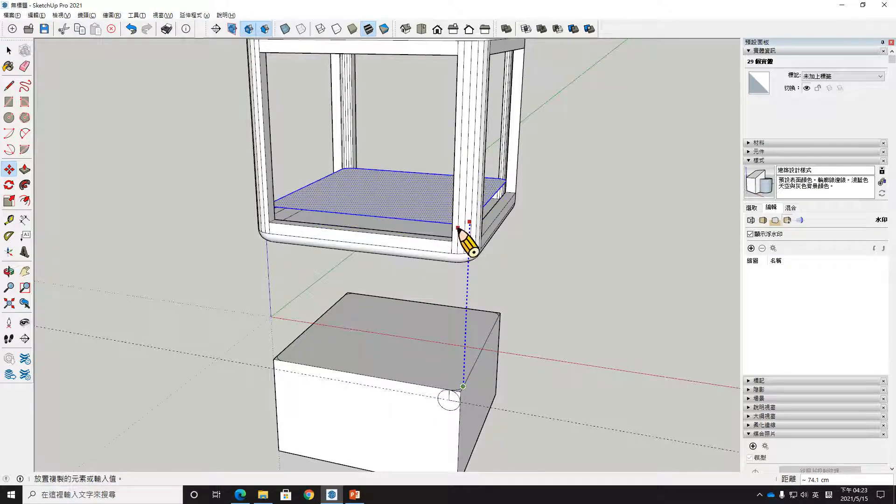
left_click(452, 242)
Check the glass thickness on the PowerPoint reference slide, return to SketchUp and push the copied face up 1.5 cm.
middle_click_drag(427, 248, 398, 236)
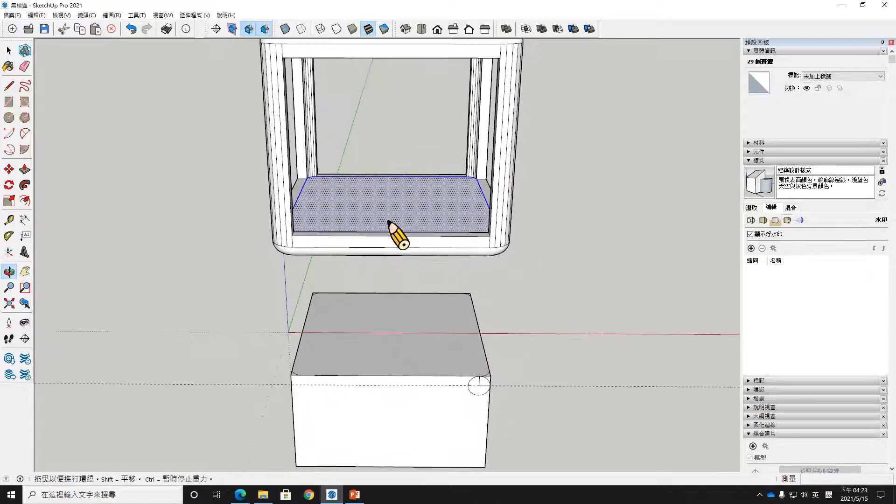
key("alt+Tab")
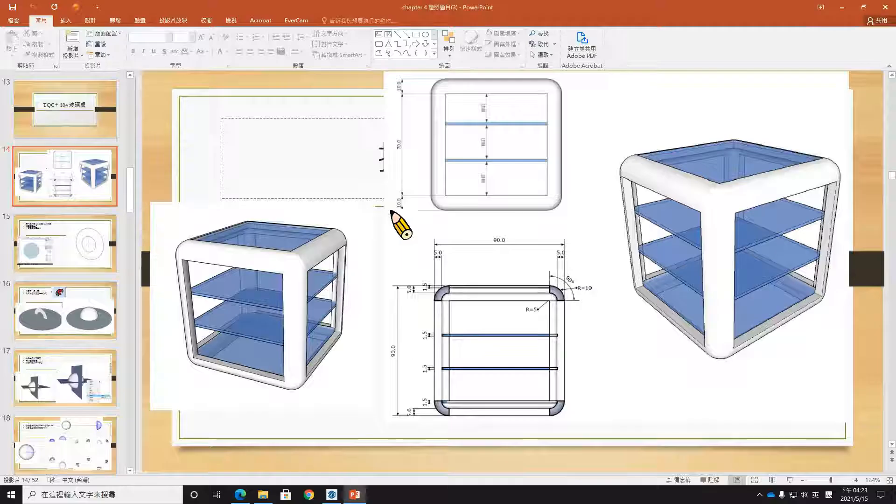
scroll(451, 313, "up", 3)
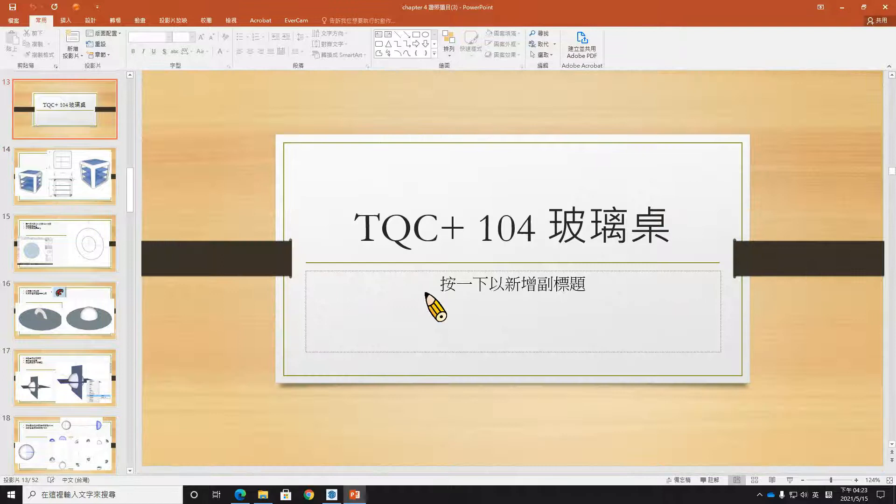
scroll(466, 315, "down", 1)
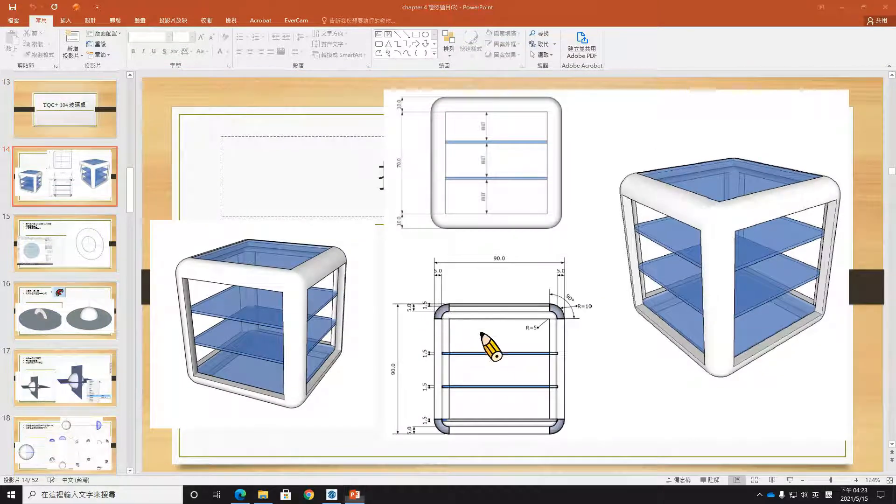
key("alt+Tab")
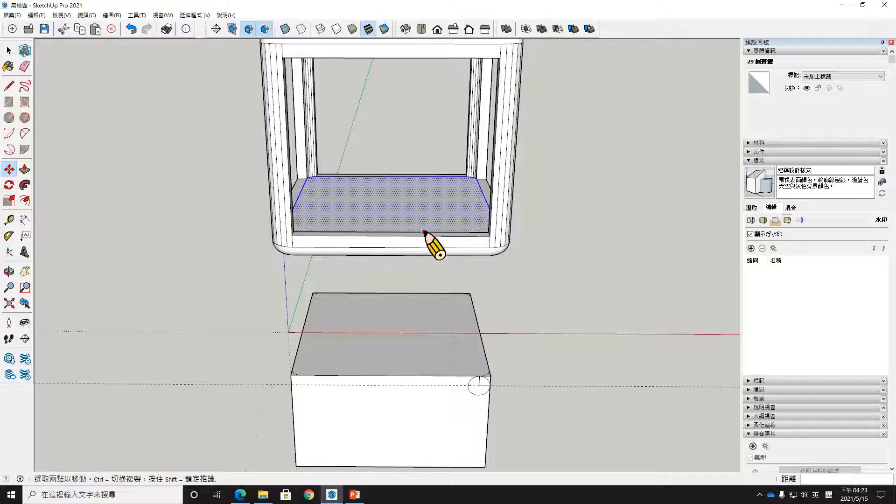
key("space")
key("p")
left_click(420, 204)
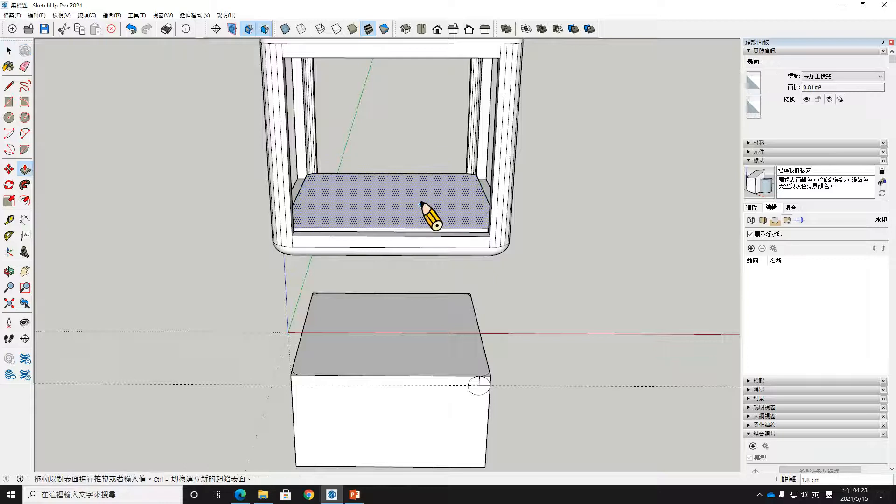
left_click(421, 204)
key("space")
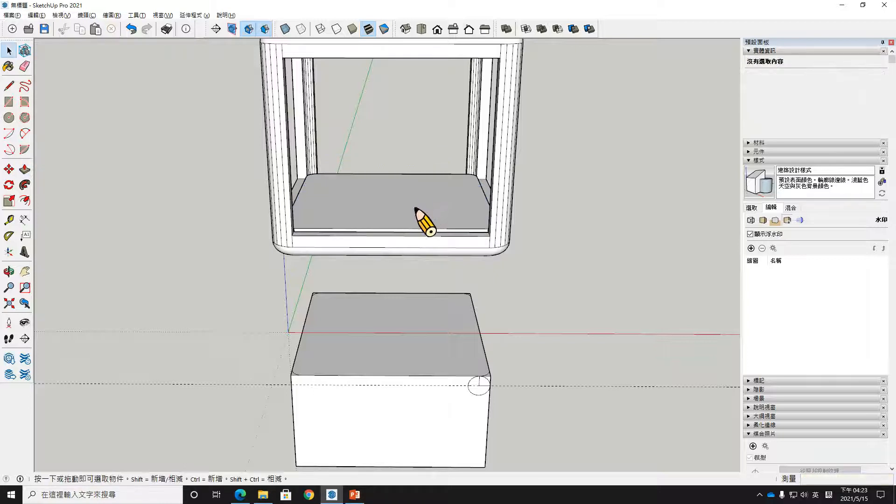
Group the whole bottom glass panel.
left_click(420, 208)
right_click(414, 210)
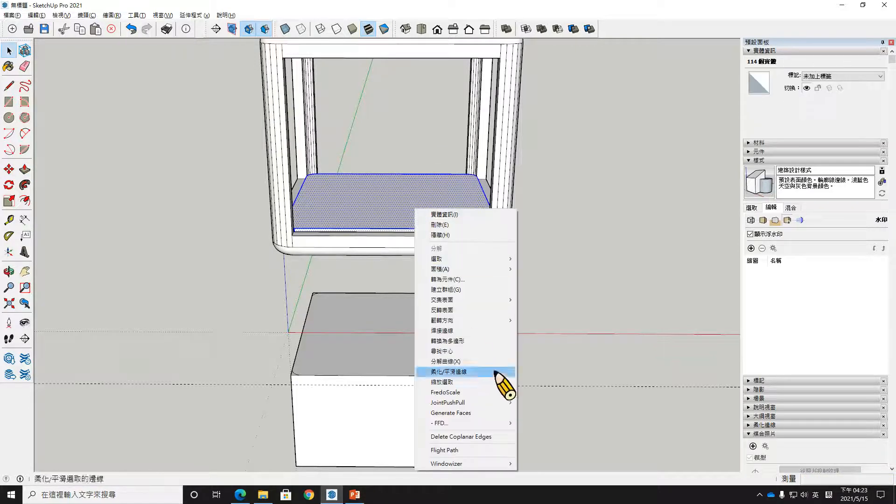
left_click(445, 289)
Show the model in X-ray and move the glass panel down 5 cm into the frame's bottom recess.
scroll(281, 249, "up", 2)
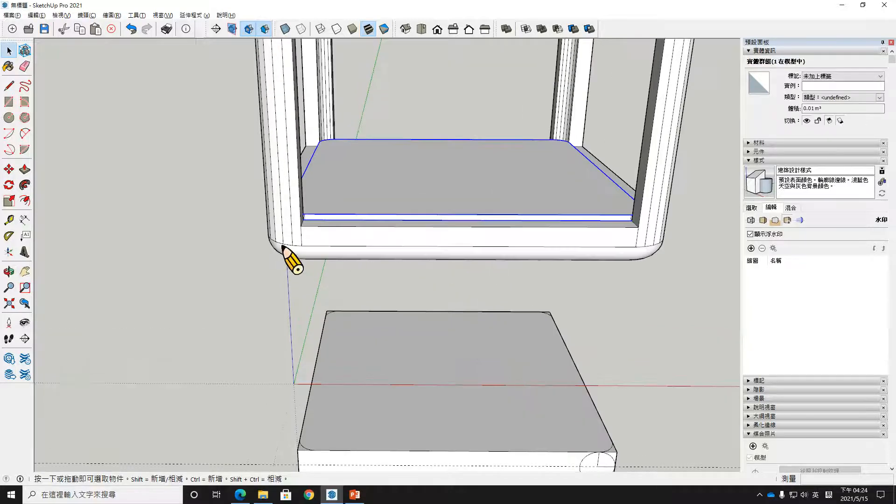
key("m")
middle_click_drag(337, 235, 260, 229)
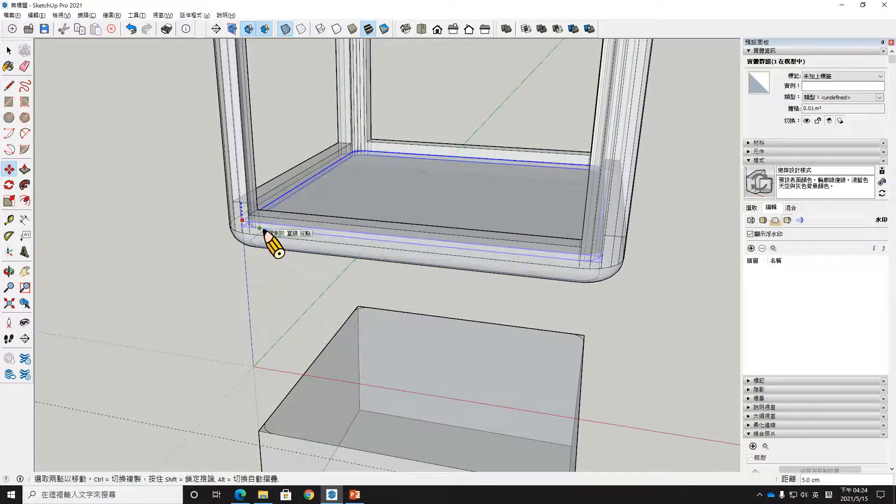
key("space")
key("ctrl+t")
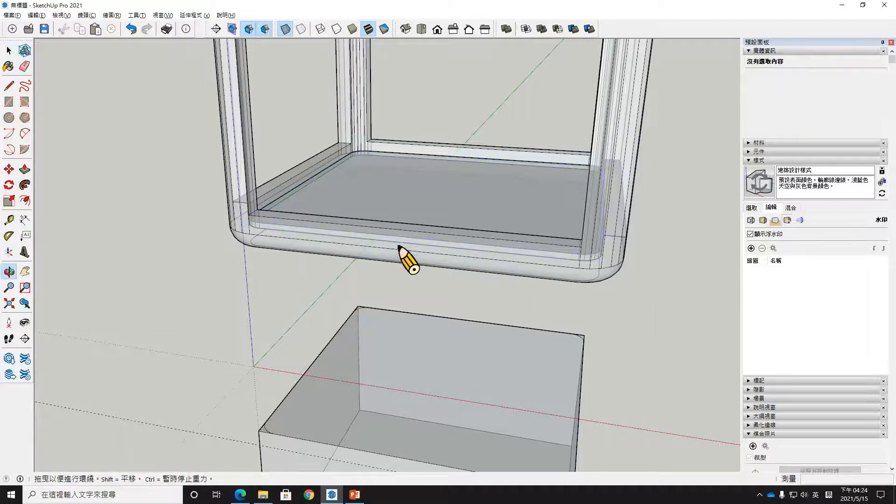
Move the glass panel up 3.5 cm, flush with the bottom opening's edge, and turn X-ray off.
middle_click_drag(400, 249, 462, 211)
scroll(316, 191, "up", 2)
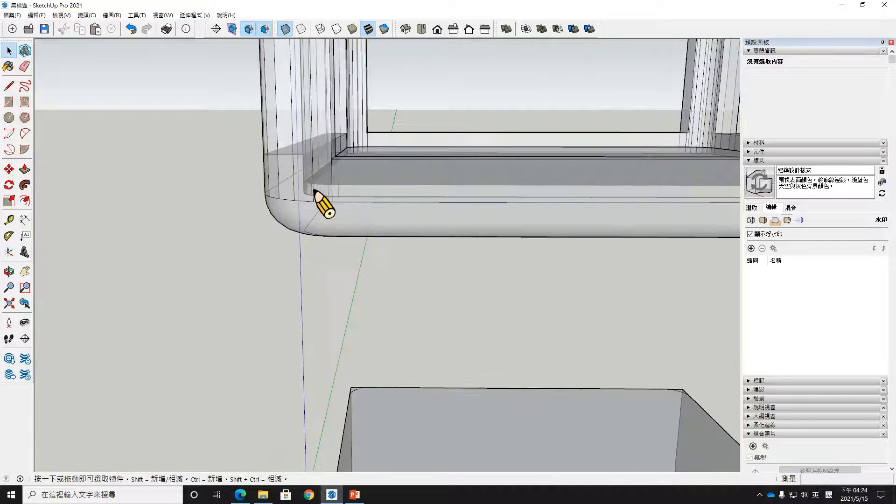
key("m")
left_click(306, 185)
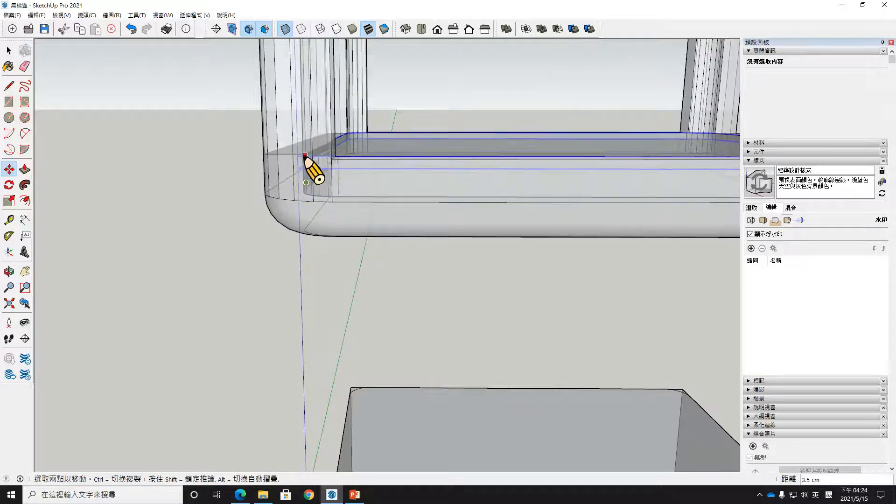
left_click(304, 156)
key("space")
left_click(236, 262)
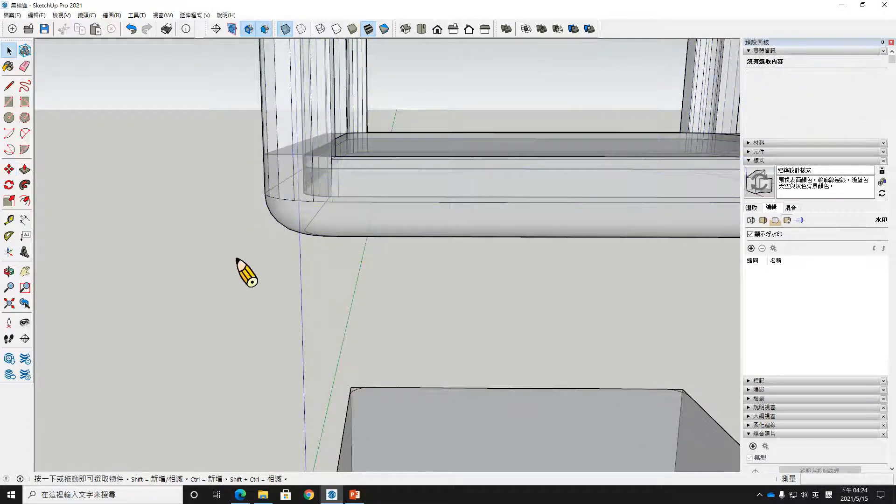
scroll(239, 266, "down", 3)
left_click(285, 30)
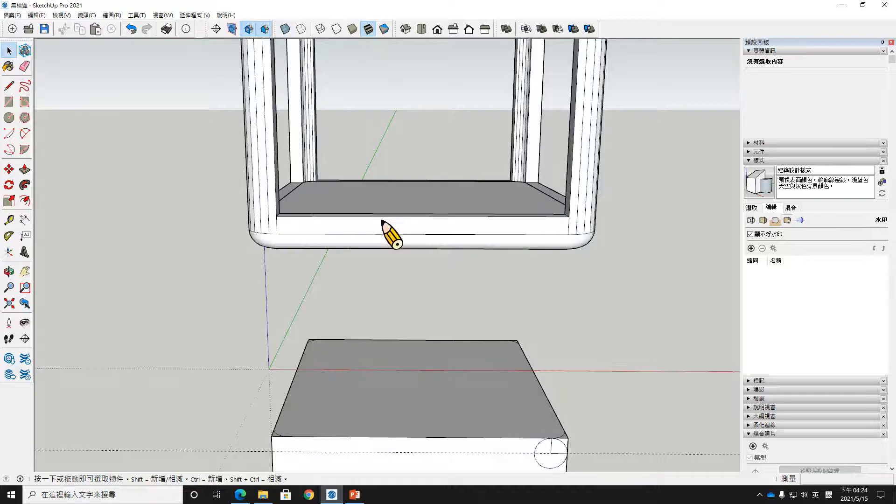
Convert the bottom glass panel group into a component with the default definition.
middle_click_drag(374, 226, 353, 221)
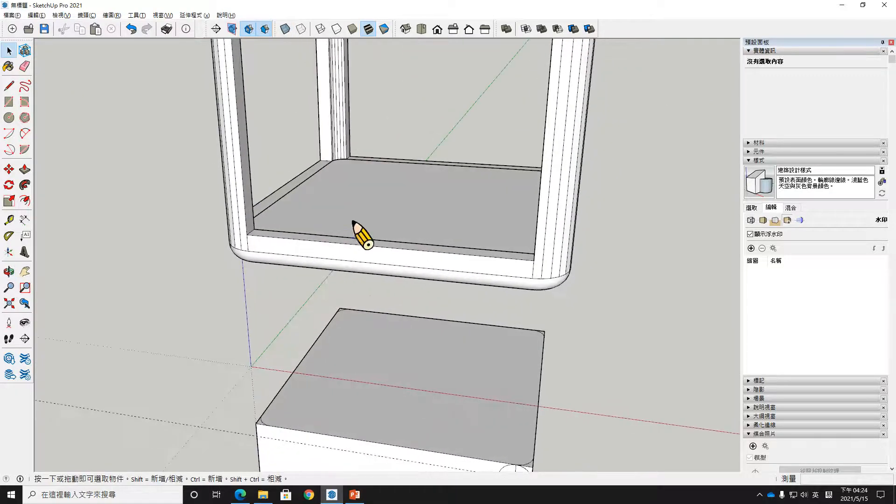
double_click(385, 218)
left_click(656, 188)
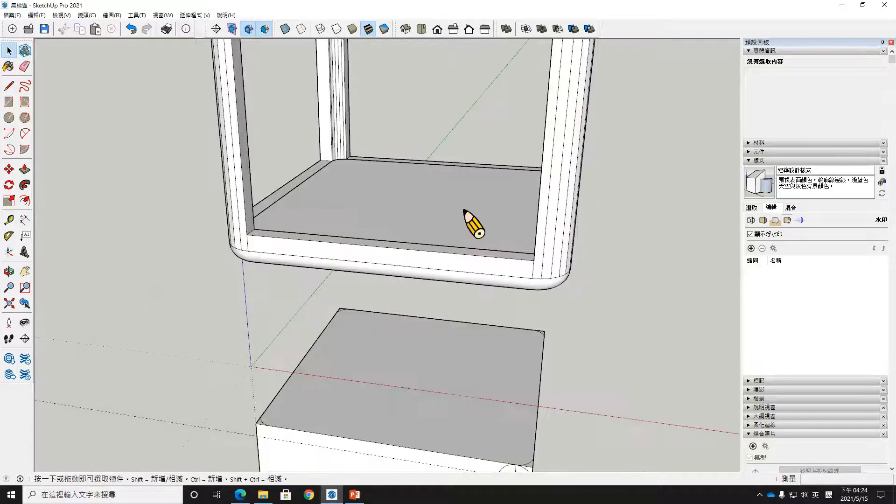
right_click(464, 211)
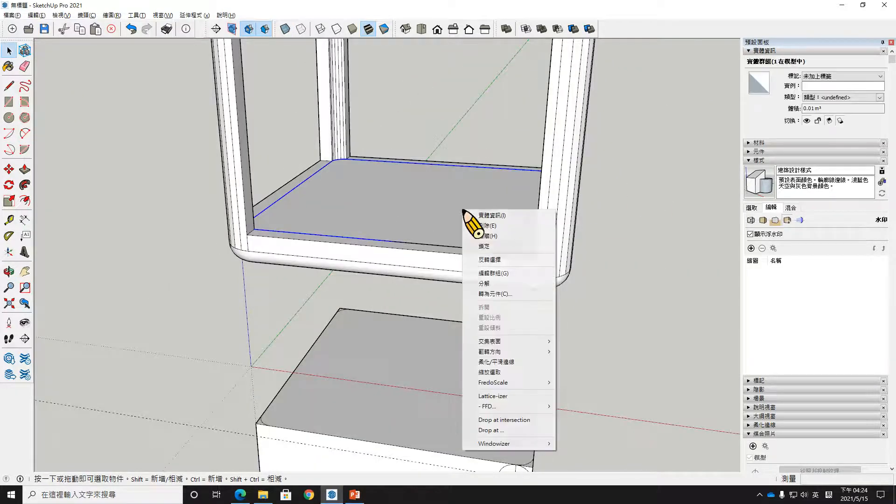
left_click(502, 294)
left_click(459, 342)
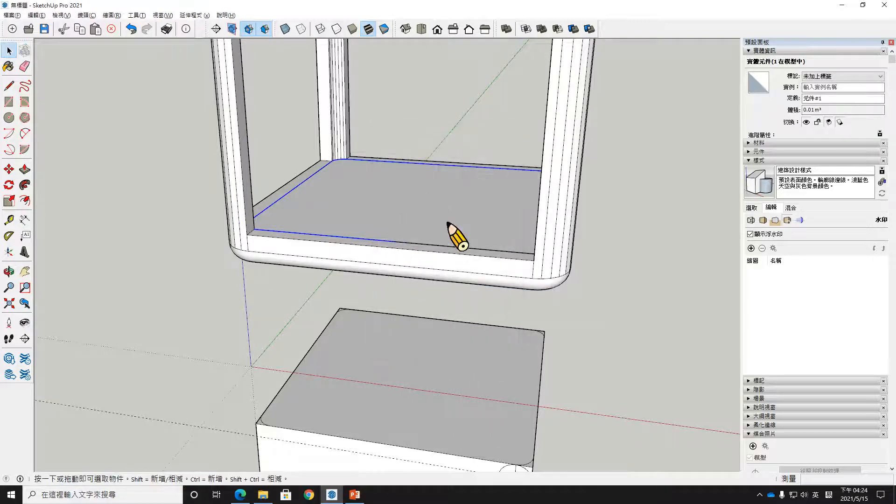
middle_click_drag(456, 236, 379, 325)
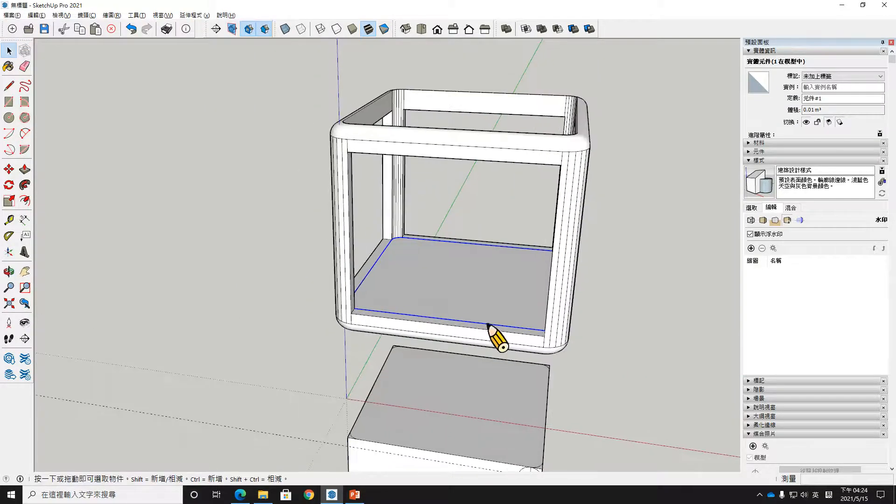
middle_click_drag(490, 327, 357, 261)
left_click(285, 30)
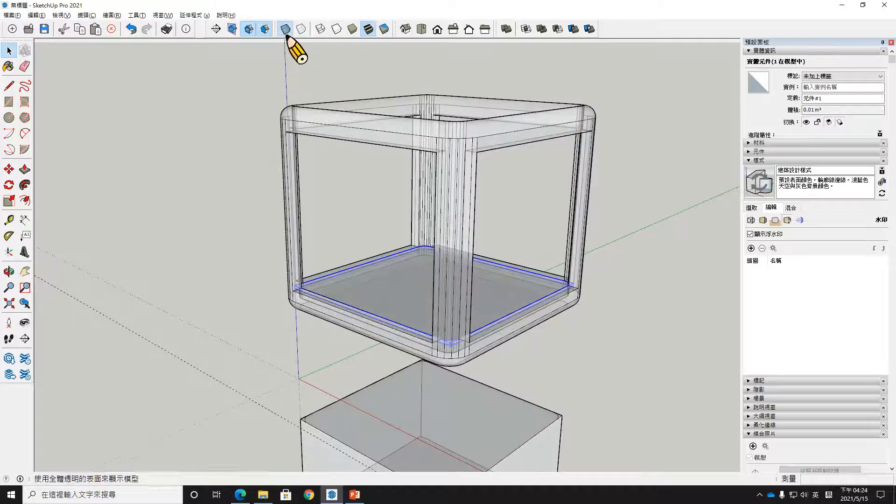
key("m")
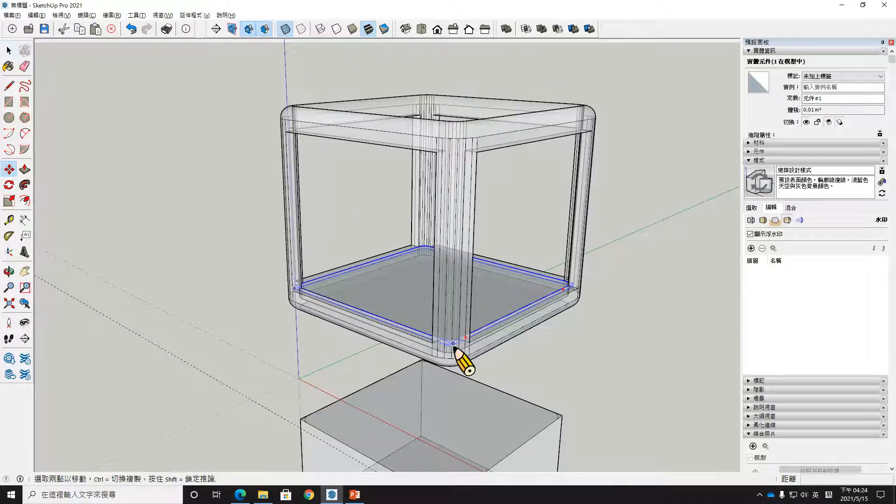
scroll(451, 353, "up", 6)
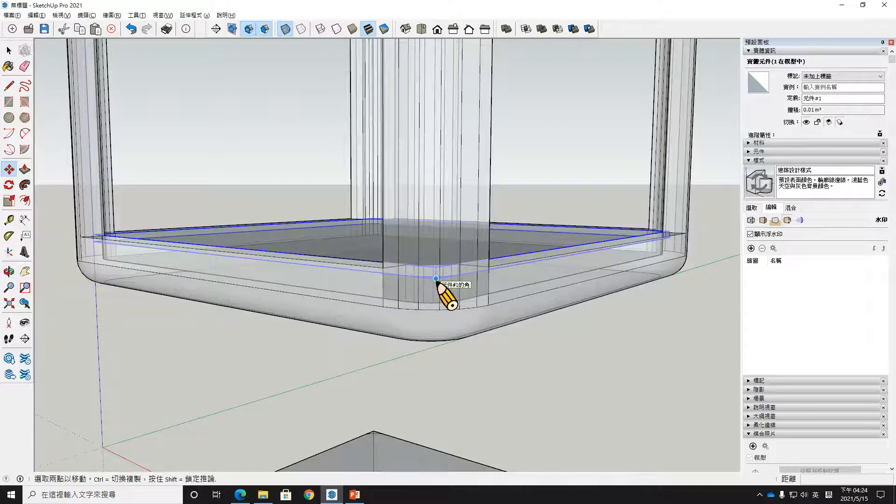
left_click(436, 278)
scroll(447, 161, "down", 2)
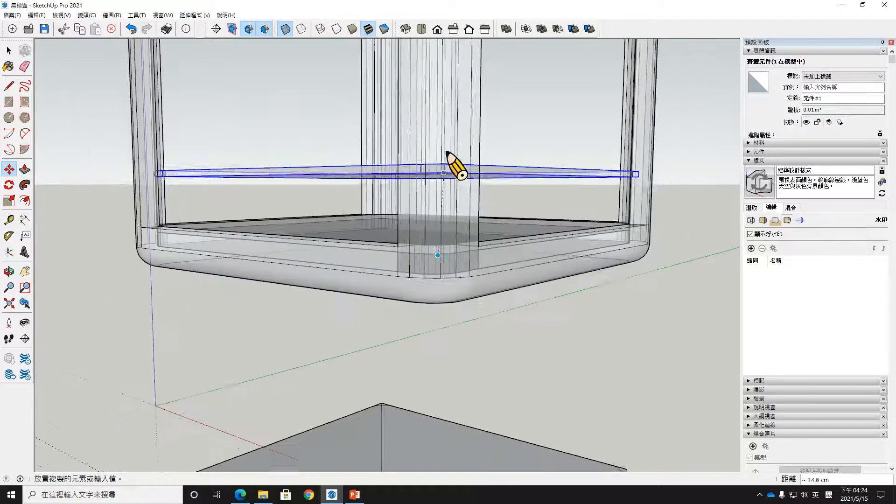
middle_click_drag(446, 150, 485, 327, "shift")
scroll(487, 326, "down", 2)
middle_click_drag(492, 152, 486, 219)
key("ctrl")
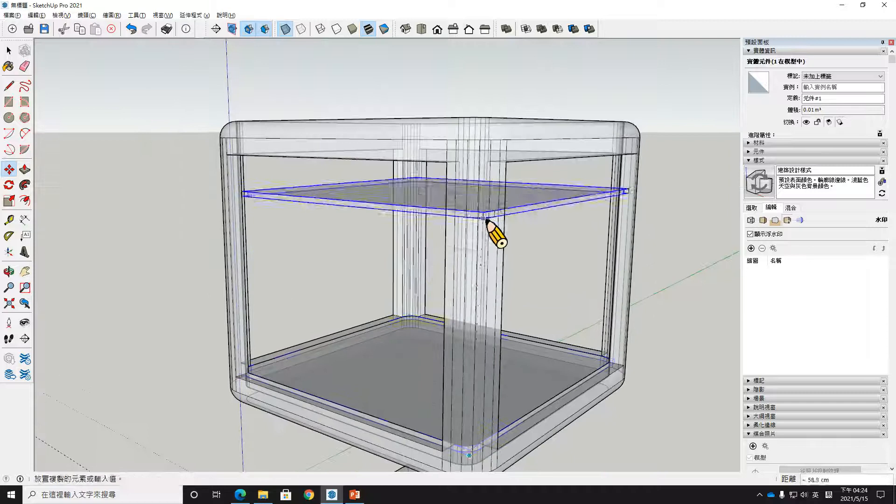
key("Escape")
Copy the bottom glass panel 80 cm straight up from its corner to the frame's top opening.
scroll(476, 452, "up", 5)
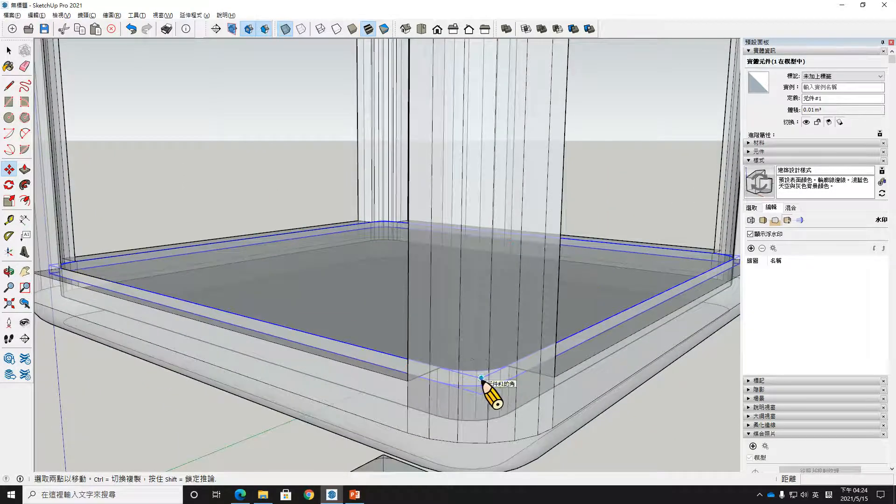
left_click(481, 378)
middle_click_drag(489, 259, 506, 356)
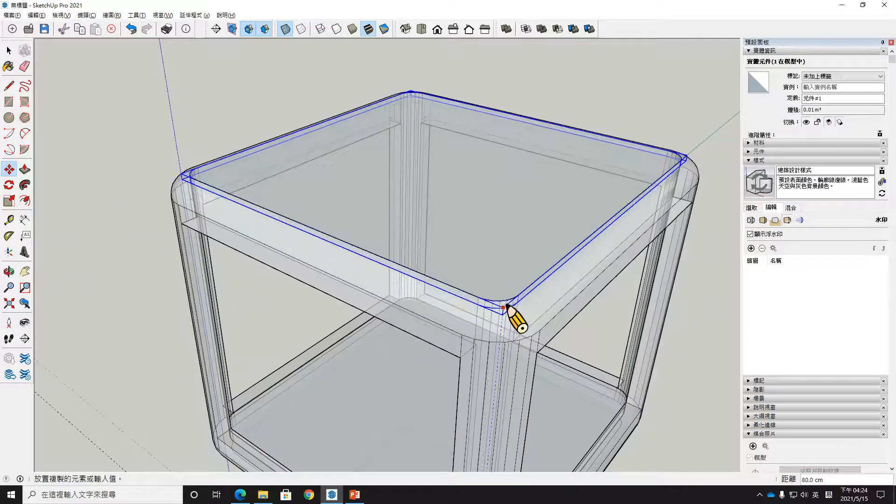
middle_click_drag(504, 306, 596, 183)
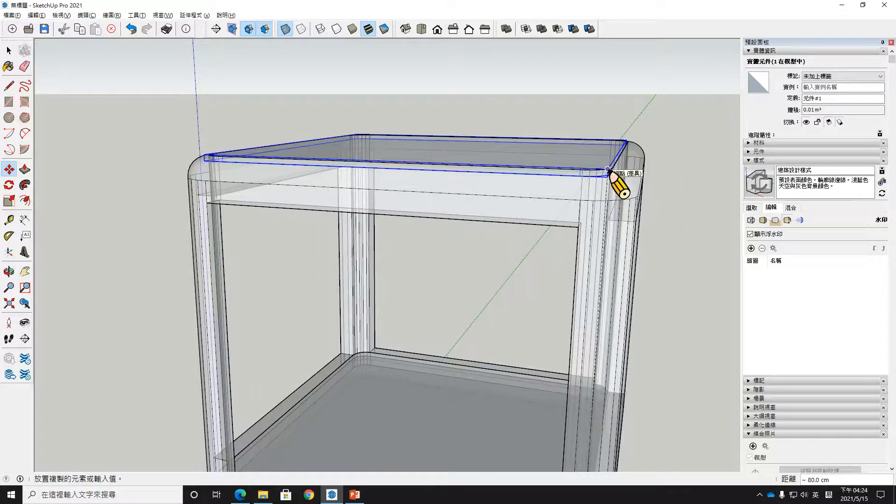
left_click(607, 169)
middle_click_drag(632, 191, 592, 230)
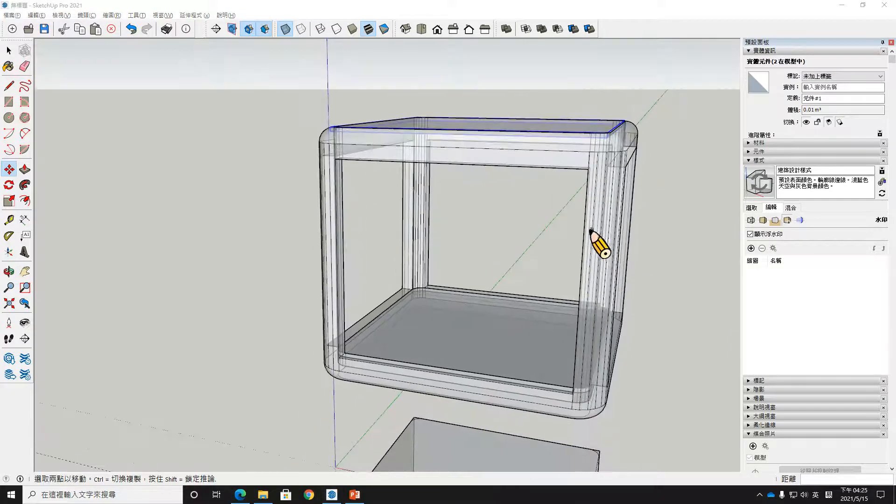
Check the shelf layout on the PowerPoint reference slide and divide the panel's copy distance by three in SketchUp.
key("alt+Tab")
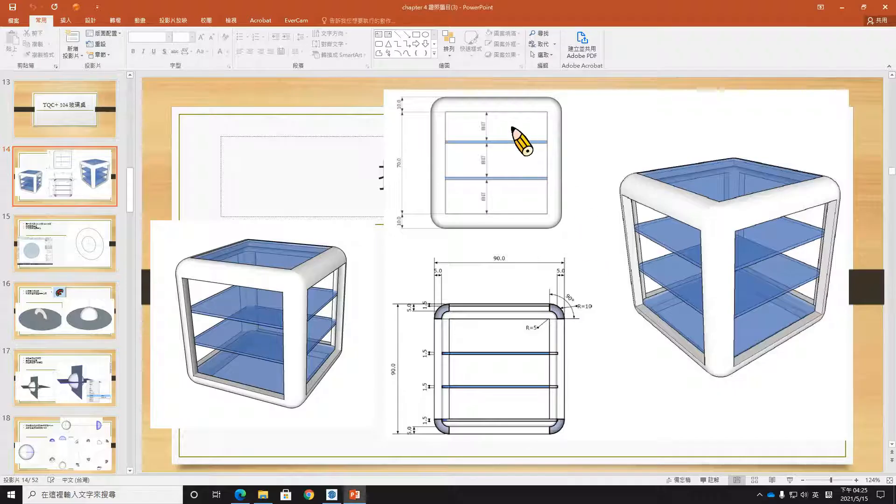
key("alt+Tab")
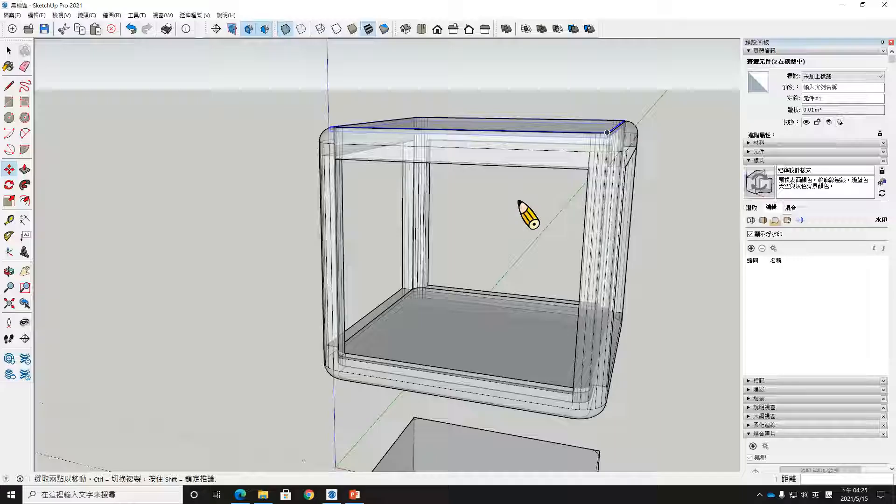
key("Return")
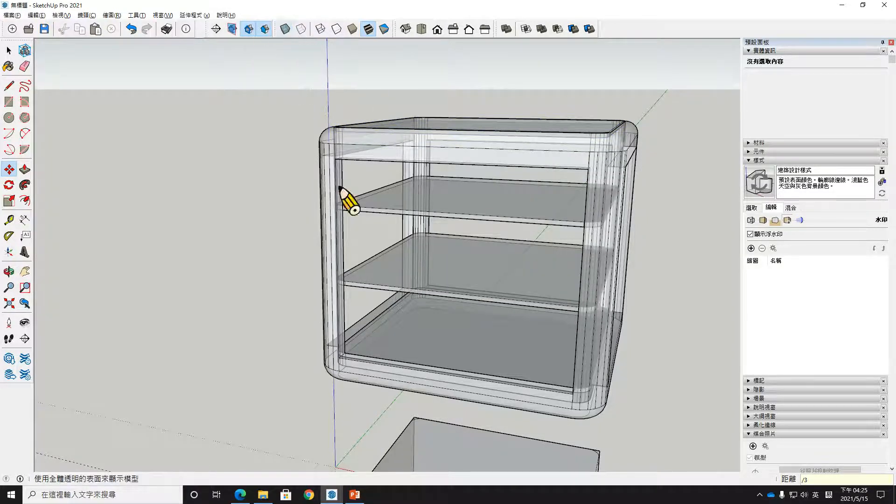
Undo the shelf division and the copy of the glass panel.
scroll(528, 321, "down", 2)
middle_click_drag(528, 322, 374, 336)
key("m")
key("ctrl+z")
key("ctrl+z")
Select the bottom glass panel and copy it straight up, level with the top edge of the frame's upper opening.
scroll(369, 331, "up", 3)
middle_click_drag(535, 401, 386, 383)
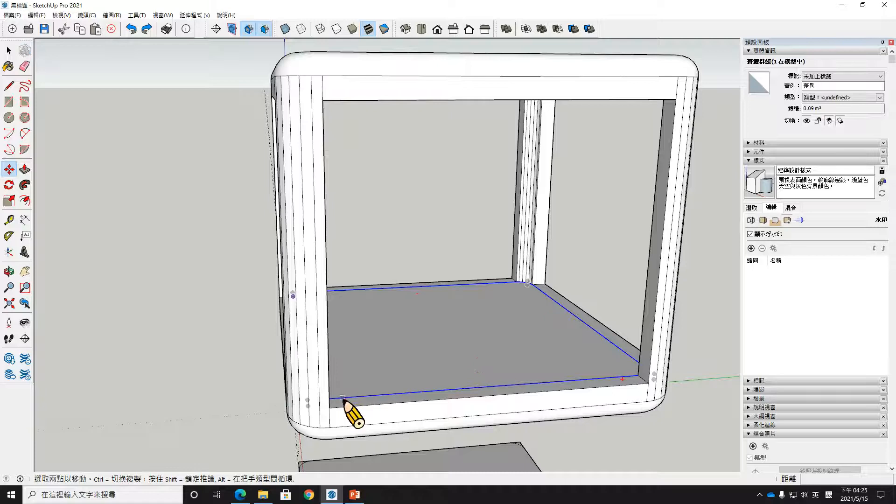
key("space")
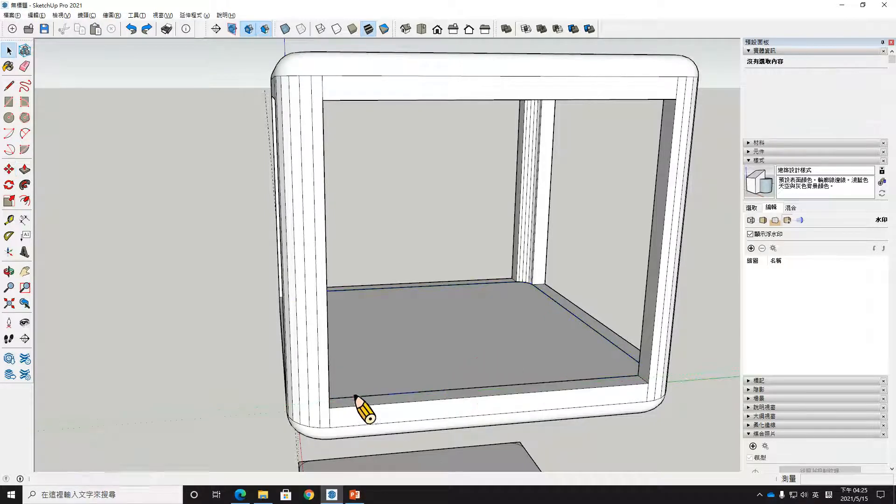
left_click(362, 393)
key("m")
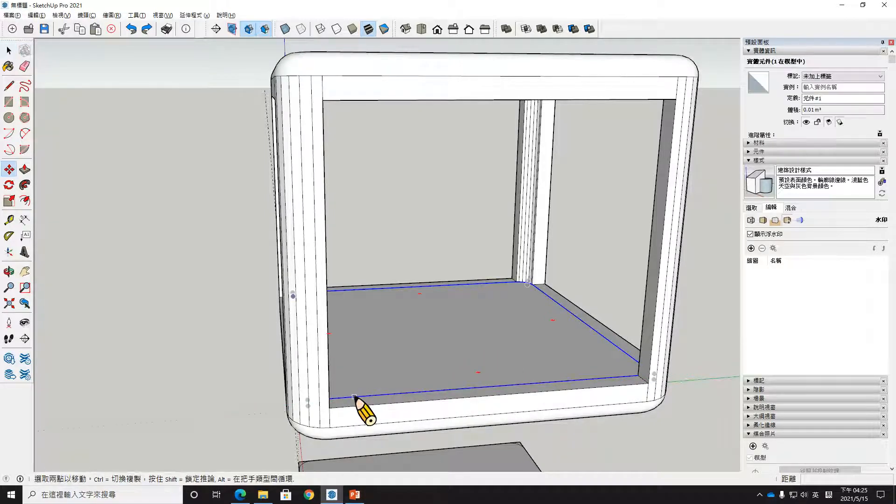
key("ctrl")
left_click(354, 397)
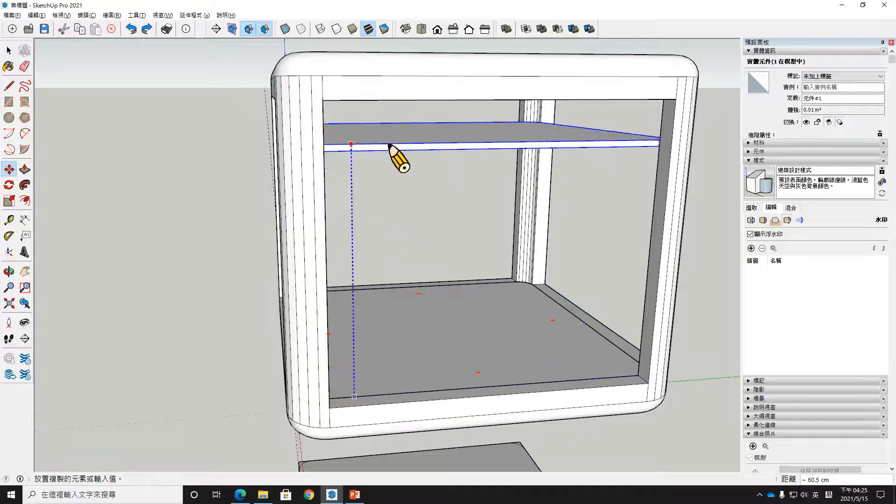
middle_click_drag(389, 144, 449, 373, "shift")
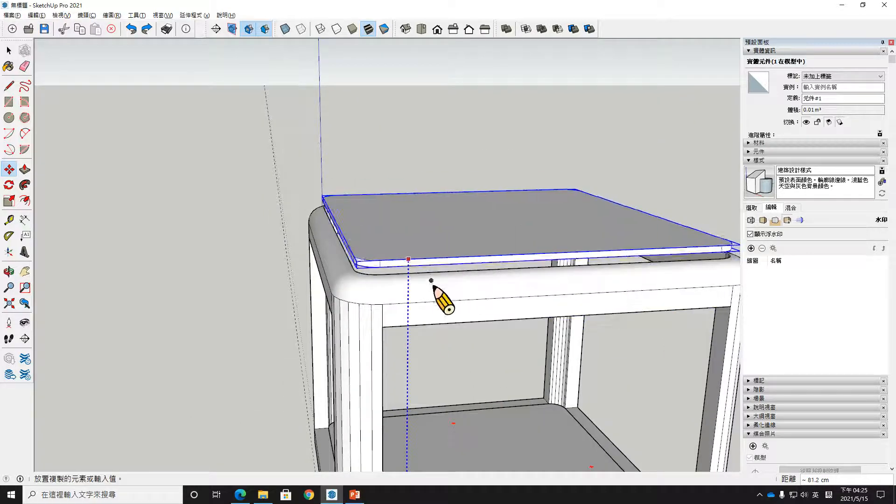
middle_click_drag(434, 304, 279, 254)
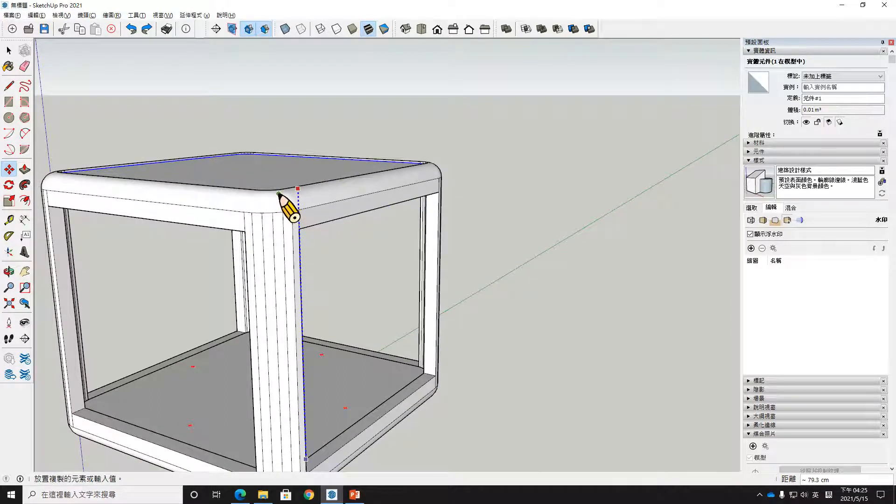
scroll(278, 192, "up", 2)
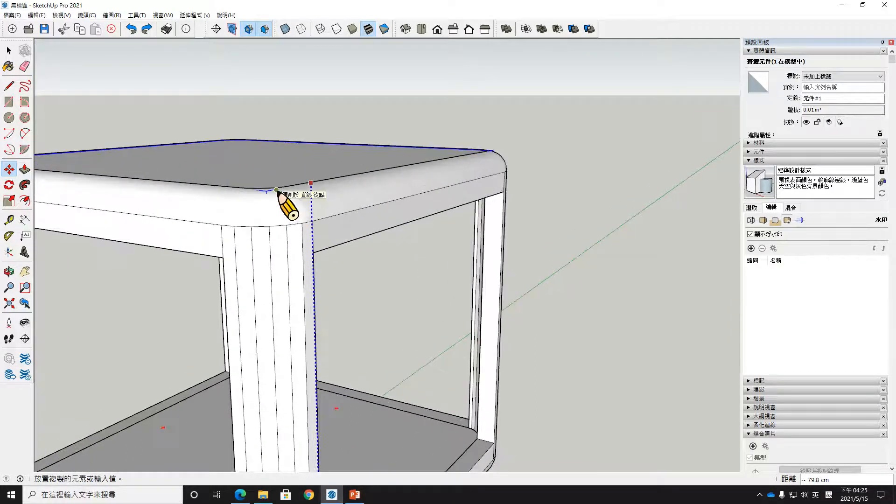
left_click(299, 199)
scroll(302, 211, "down", 3)
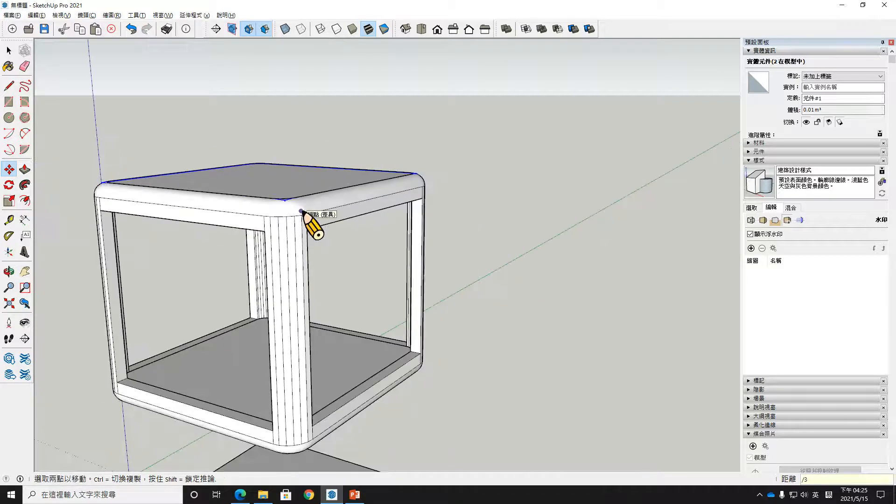
Divide the copy distance with /3 to add two evenly spaced shelves between the bottom and top panels.
type("/3")
key("Return")
middle_click_drag(299, 276, 421, 265)
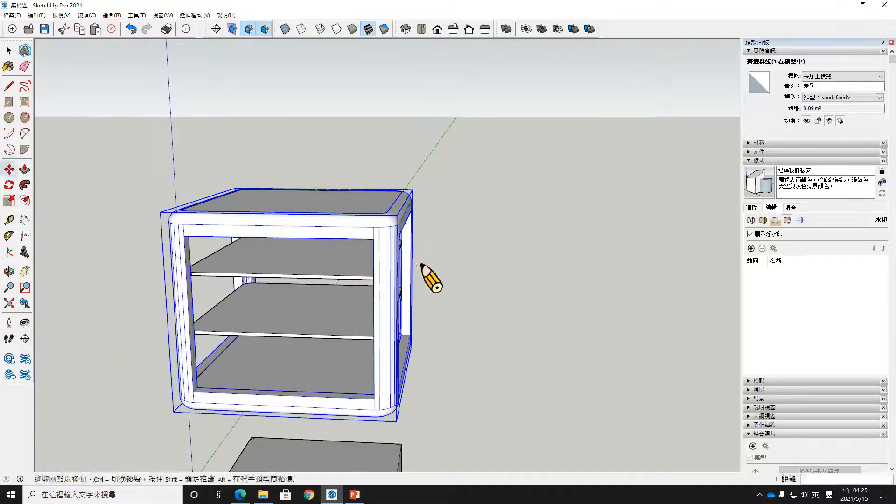
Select all geometry inside the top glass panel component and paint it with Translucent_Glass_Blue from the 玻璃與鏡面 collection.
key("space")
middle_click_drag(331, 233, 328, 267)
triple_click(326, 215)
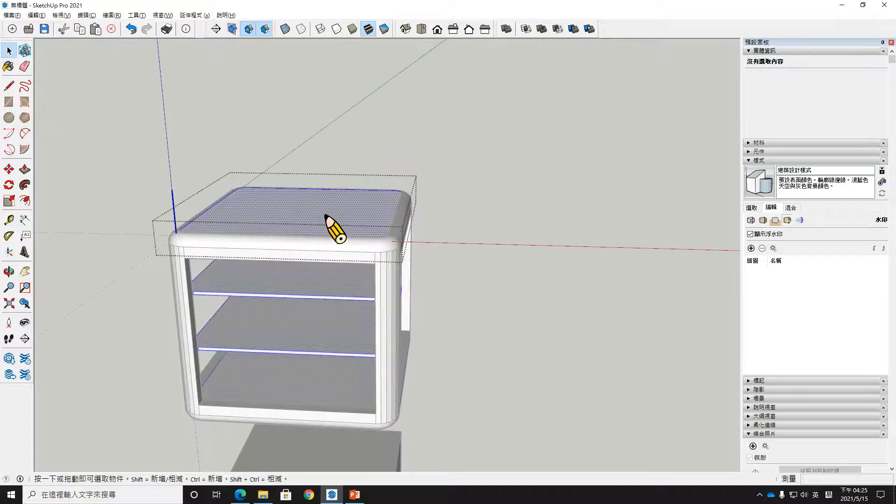
key("b")
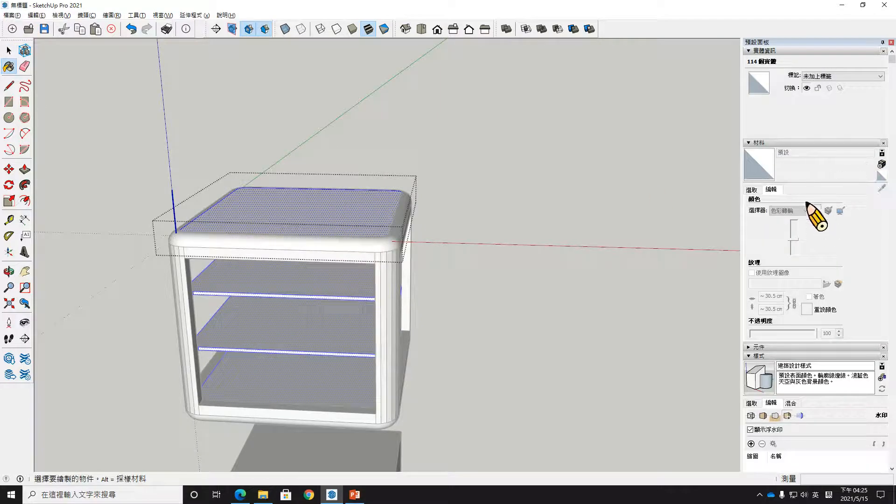
left_click(752, 191)
left_click(862, 204)
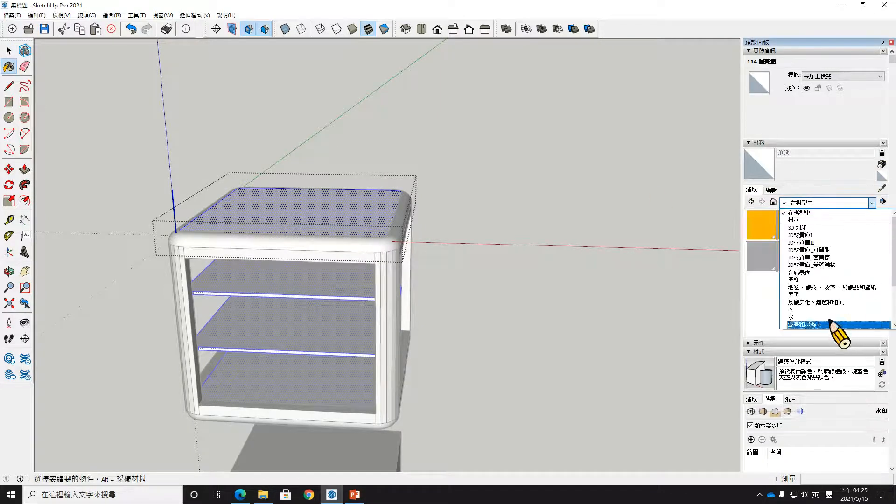
scroll(835, 310, "down", 3)
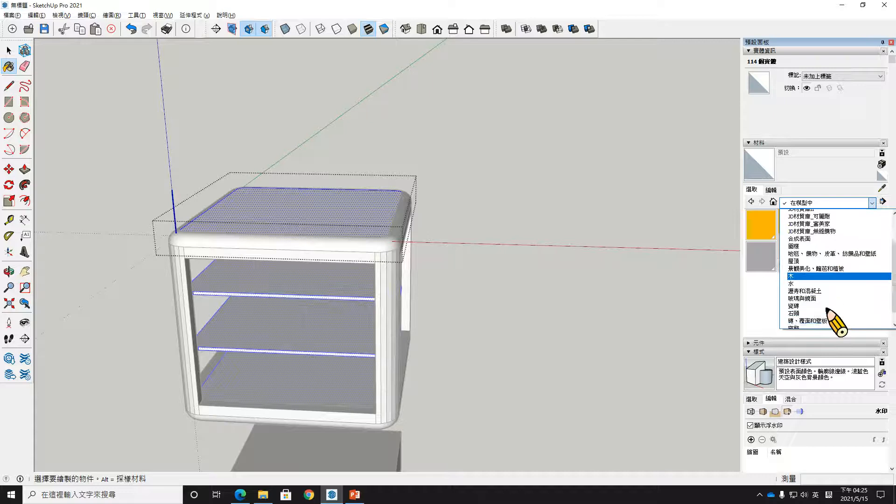
left_click(813, 273)
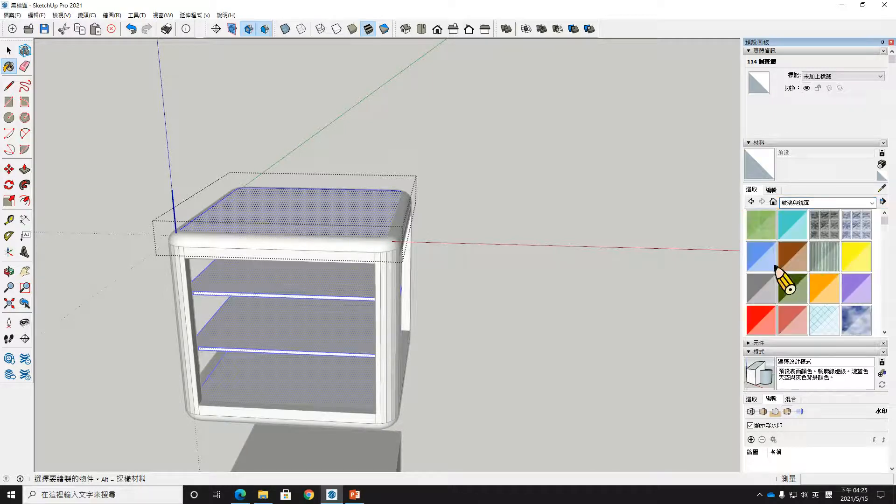
left_click(760, 262)
left_click(365, 223)
mouse_move(517, 273)
middle_mouse_down()
mouse_move(513, 340)
mouse_move(466, 335)
mouse_move(466, 276)
mouse_move(352, 190)
mouse_move(342, 268)
mouse_move(442, 257)
mouse_move(520, 286)
mouse_move(526, 330)
mouse_move(411, 344)
mouse_move(382, 275)
mouse_move(366, 310)
mouse_move(625, 245)
mouse_move(552, 231)
mouse_move(451, 241)
mouse_move(586, 235)
mouse_move(406, 258)
mouse_move(260, 260)
middle_mouse_up()
scroll(354, 262, "up", 4)
key("space")
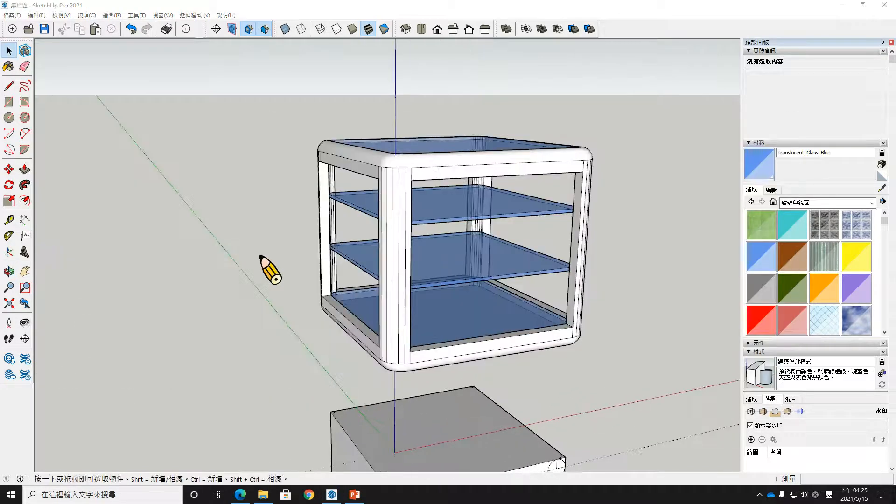
Compare with the PowerPoint reference slide, then soften all the frame group's edges at 20 degrees with 柔化共面 (soften coplanar) toggled.
key("alt+Tab")
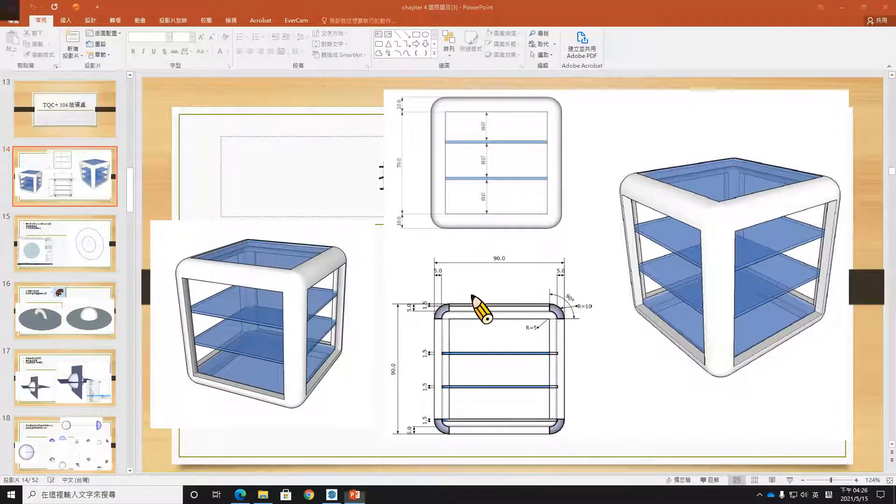
key("alt+Tab")
double_click(400, 166)
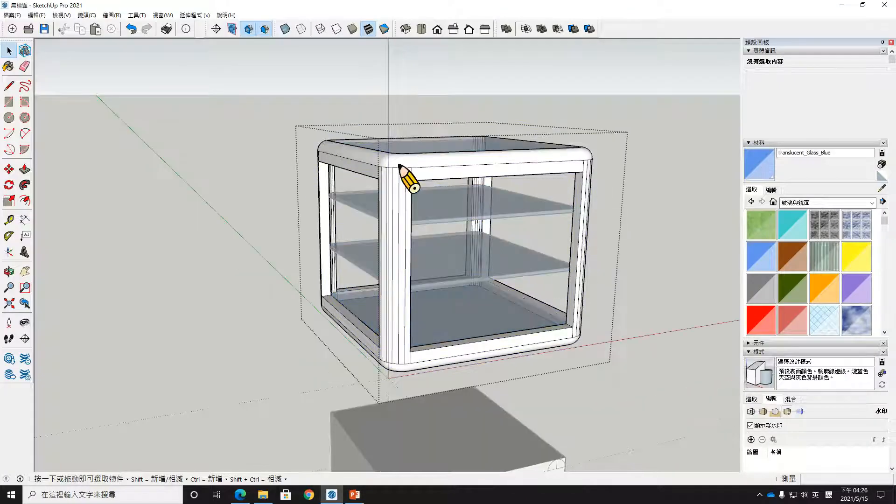
key("ctrl+a")
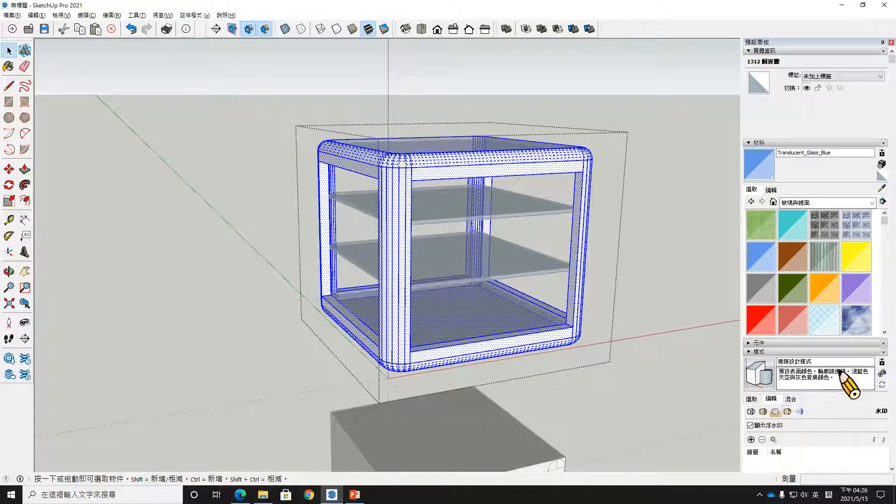
left_click(752, 51)
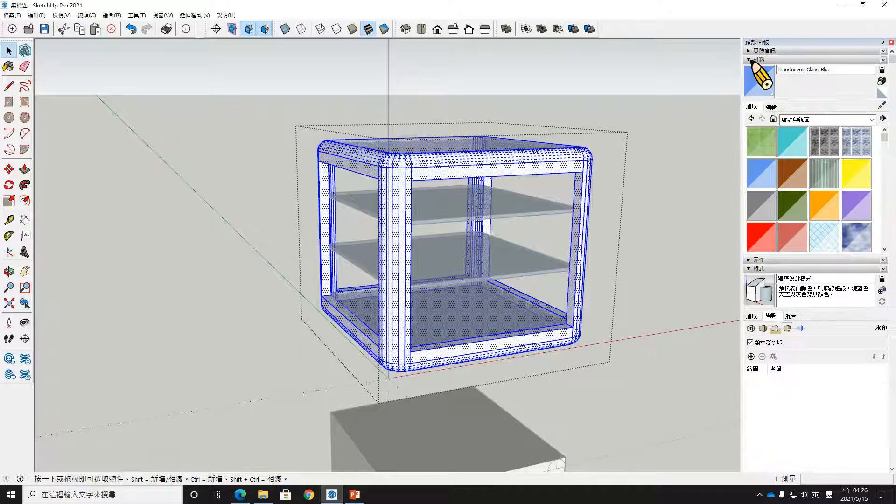
left_click(753, 59)
left_click(754, 77)
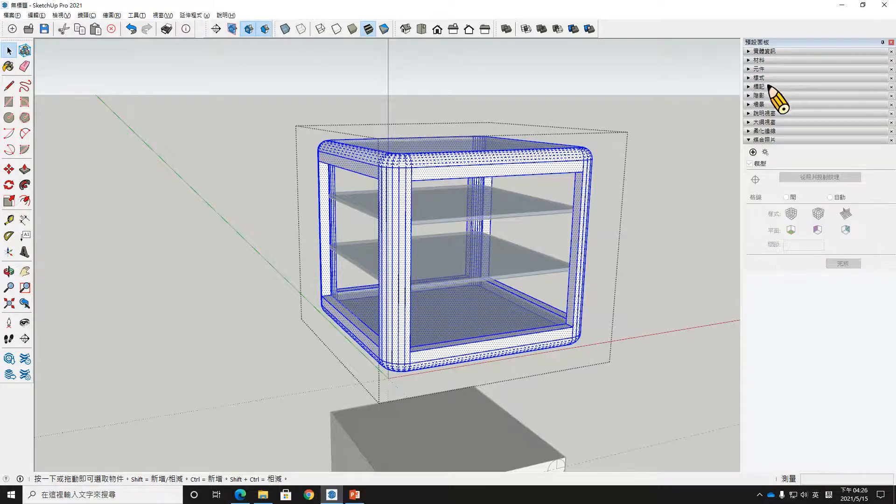
left_click(751, 131)
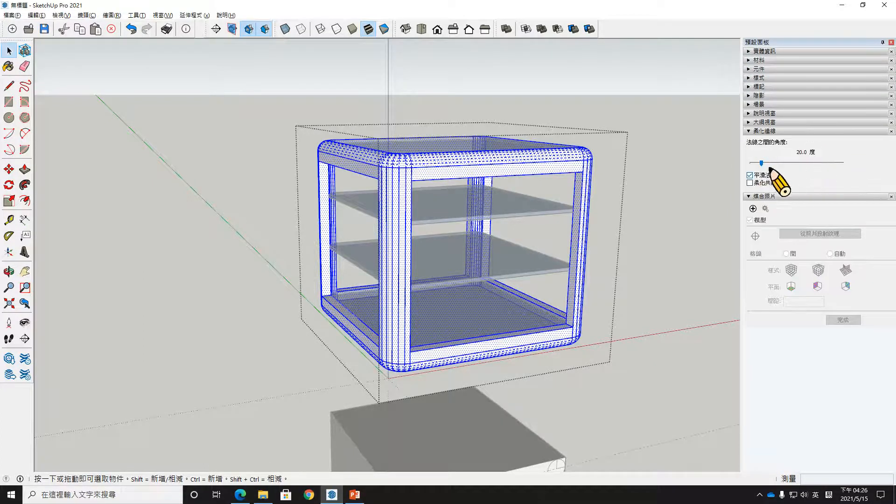
left_click(751, 182)
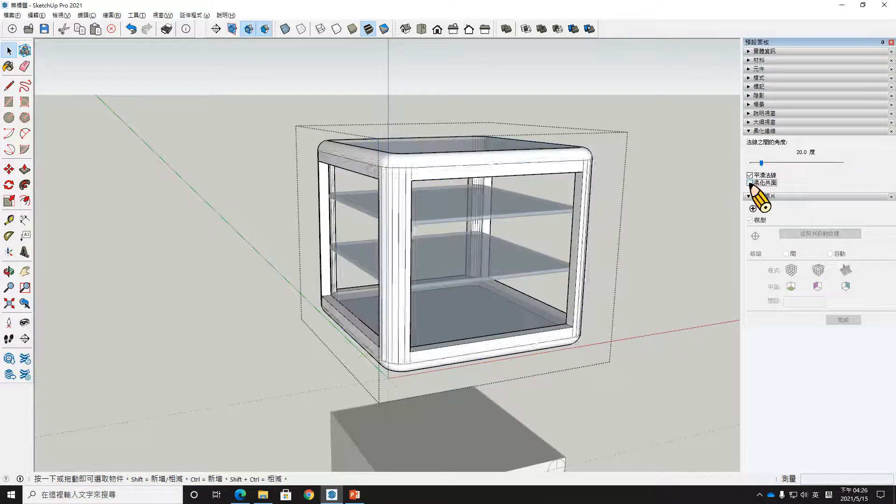
Raise the softening angle between normals for the frame's edges to about 79.5 degrees.
left_click(795, 163)
mouse_move(794, 163)
left_mouse_down()
mouse_move(809, 164)
mouse_move(795, 163)
left_mouse_up()
middle_click_drag(606, 236, 373, 201)
middle_click_drag(416, 225, 446, 250)
scroll(432, 301, "up", 2)
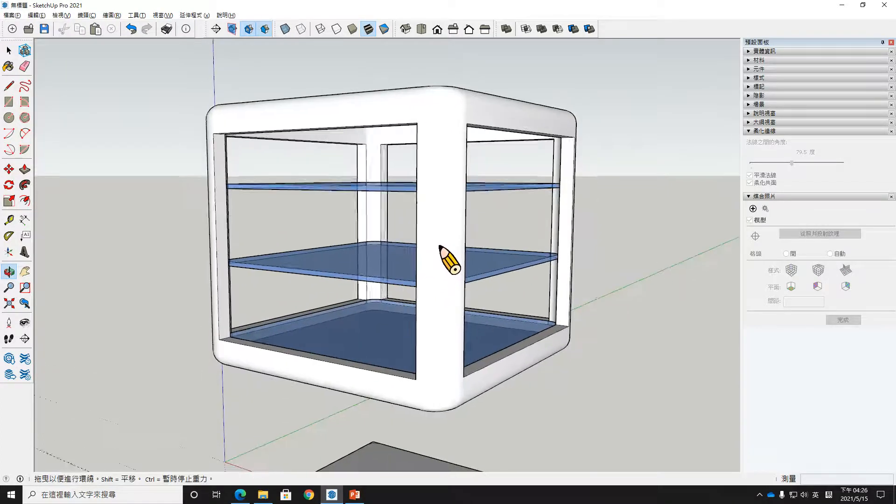
key("space")
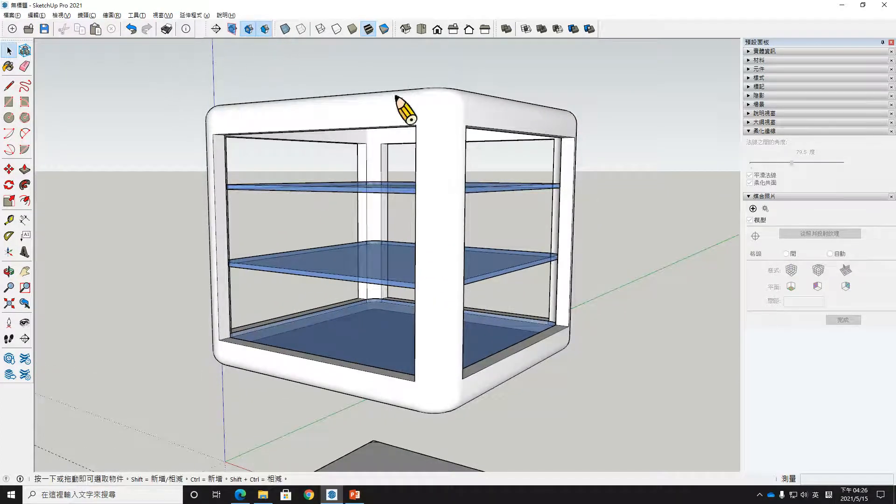
left_click(751, 78)
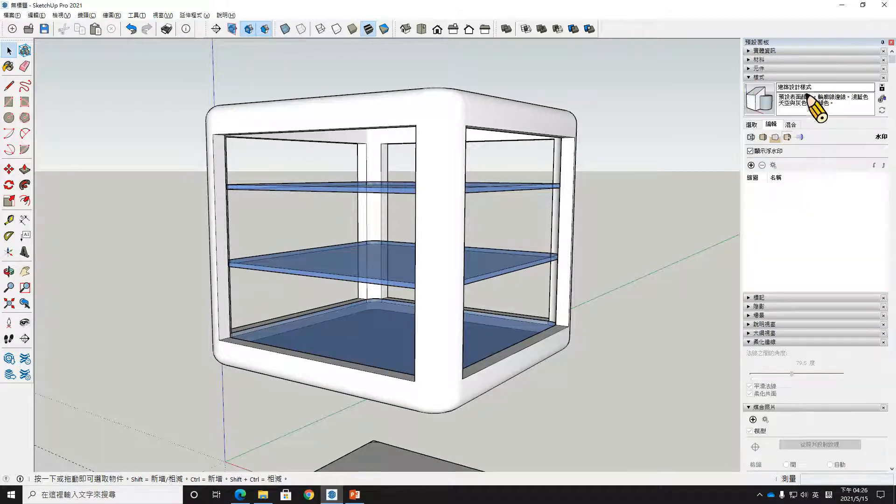
left_click(752, 166)
double_click(521, 183)
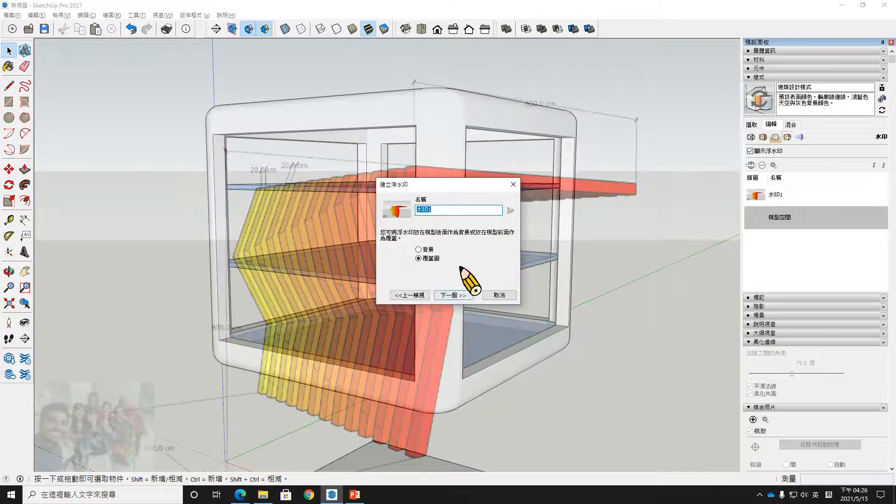
left_click(496, 294)
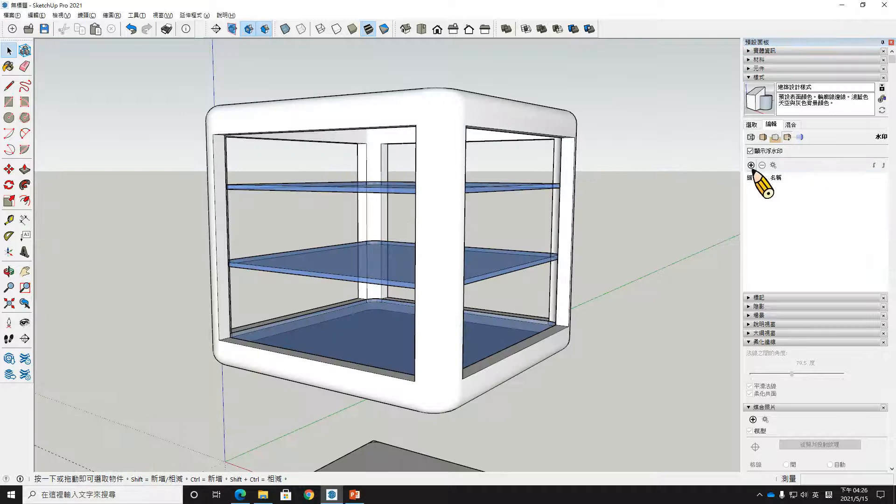
Add a style watermark using image 1164 from the E: drive's pictures > nice picture folder.
left_click(751, 166)
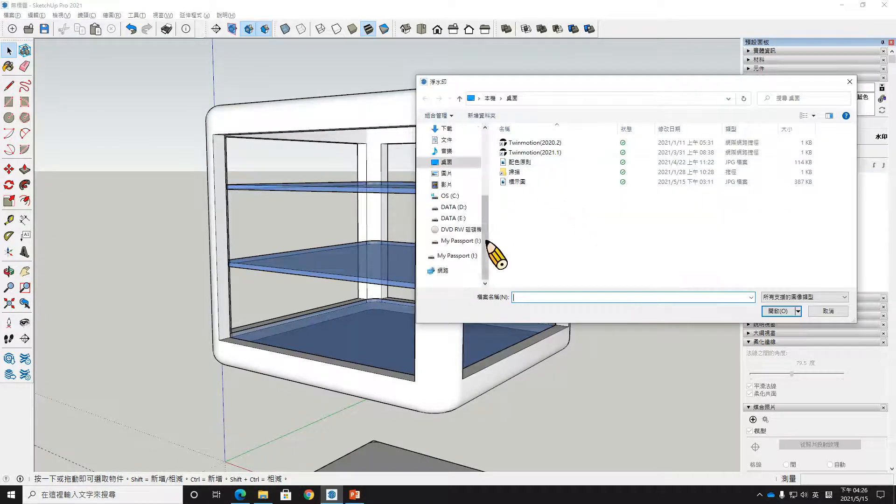
scroll(488, 243, "down", 2)
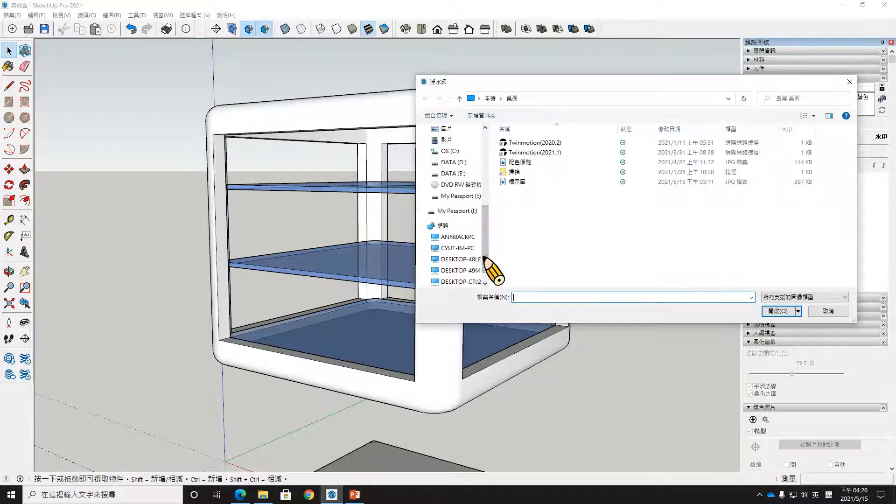
left_click(462, 173)
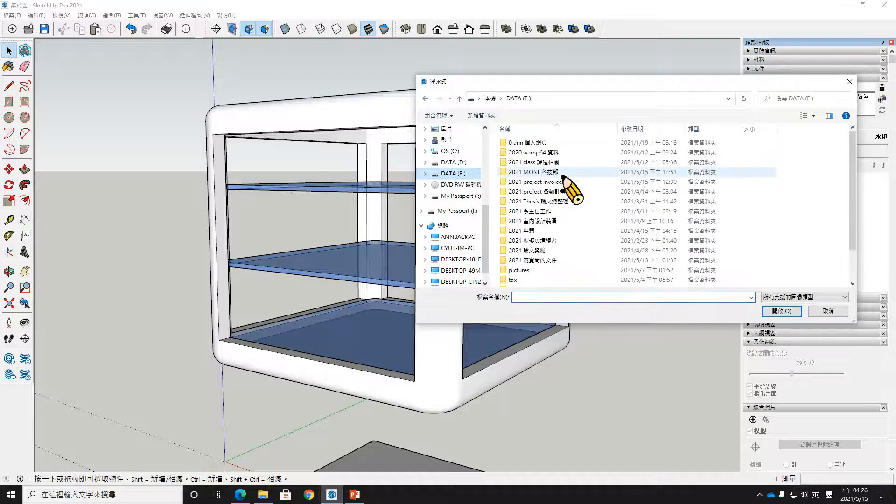
double_click(518, 233)
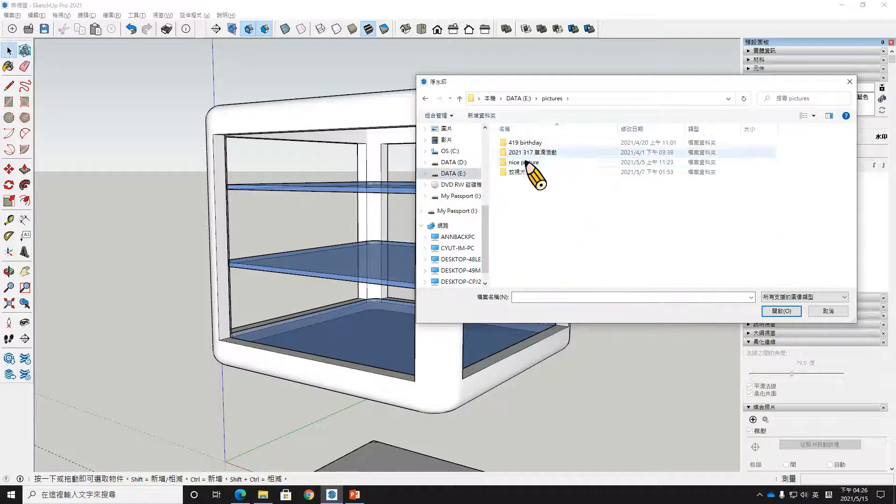
double_click(532, 163)
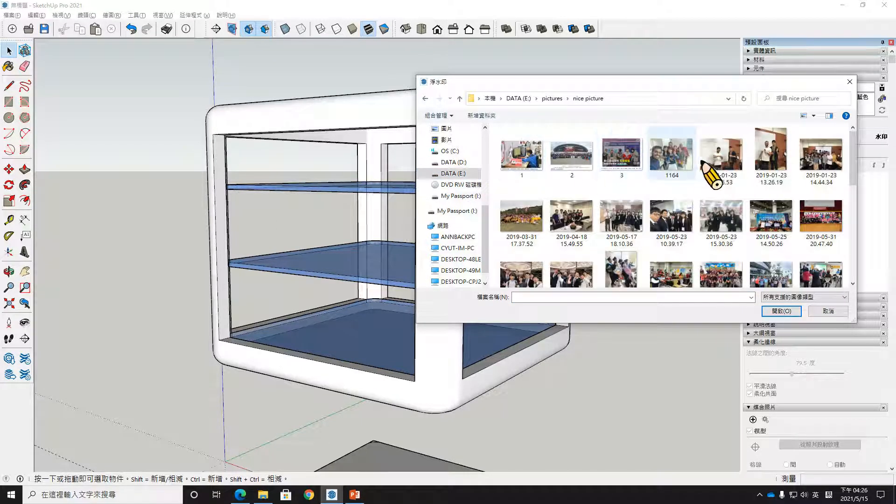
left_click(671, 179)
double_click(665, 167)
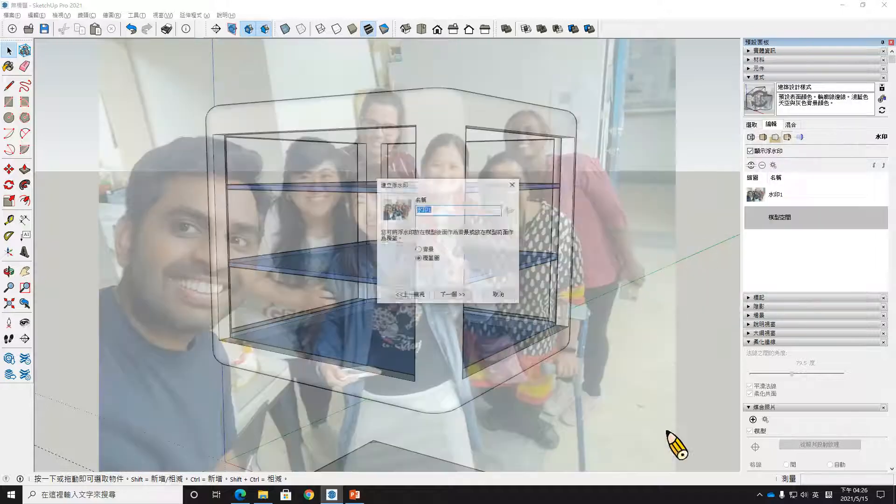
Make the watermark an overlay (覆蓋圖) without a mask, position it in the screen's lower-left corner, and finish creating it.
left_click(431, 259)
left_click(454, 295)
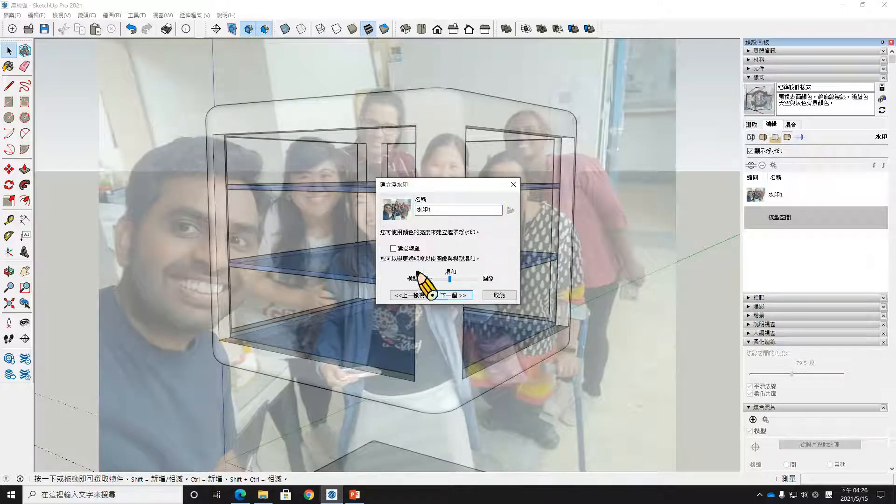
left_click(461, 294)
left_click(406, 262)
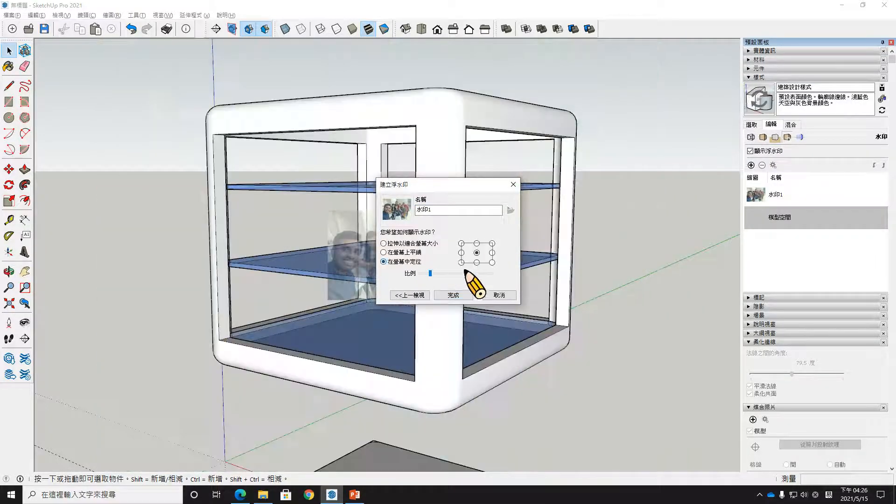
left_click(461, 263)
left_click(464, 295)
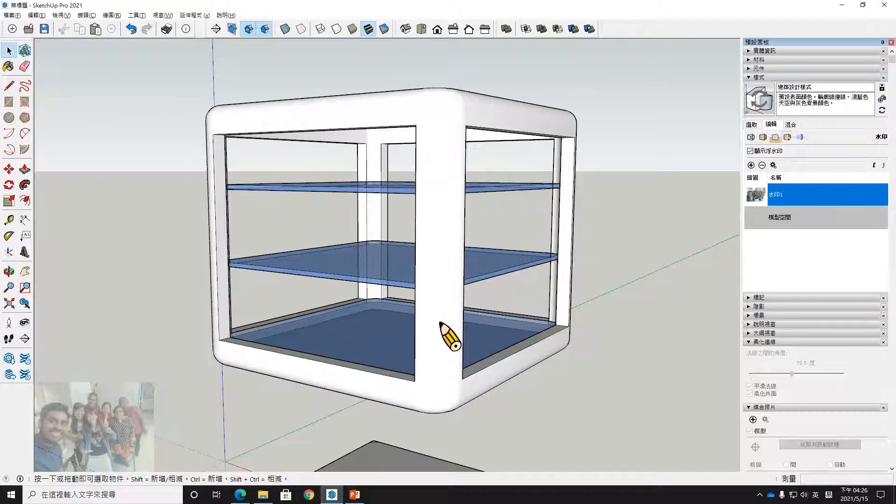
Frame the glass table closer and export the view as a 2D JPEG image named 玻璃桌 to the desktop.
scroll(441, 322, "up", 5)
mouse_move(436, 308)
middle_mouse_down()
mouse_move(432, 344)
mouse_move(432, 323)
middle_mouse_up()
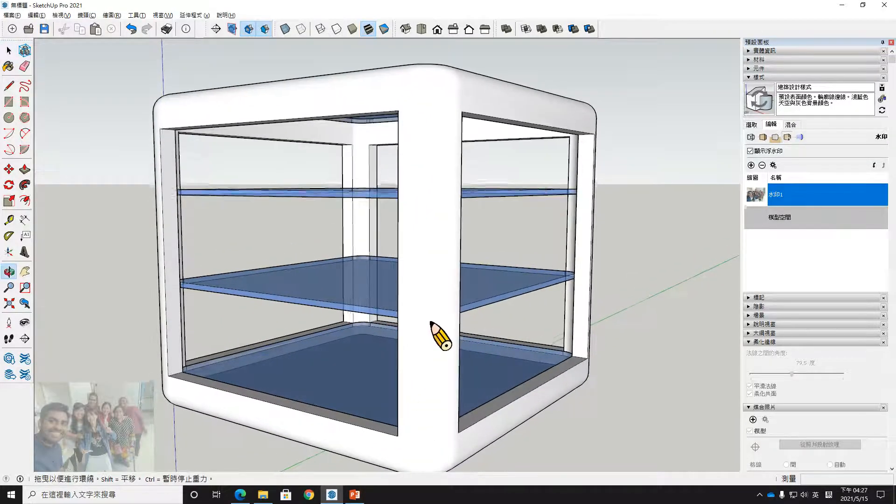
left_click(13, 15)
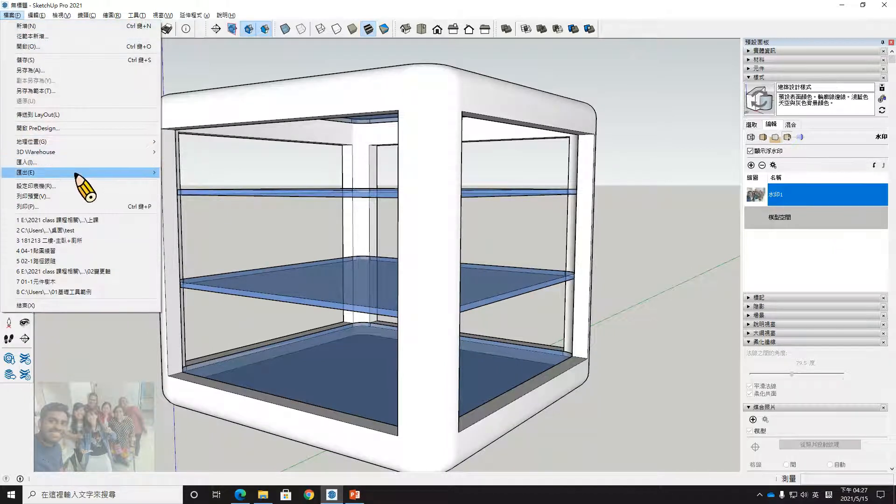
mouse_move(76, 174)
left_click(210, 183)
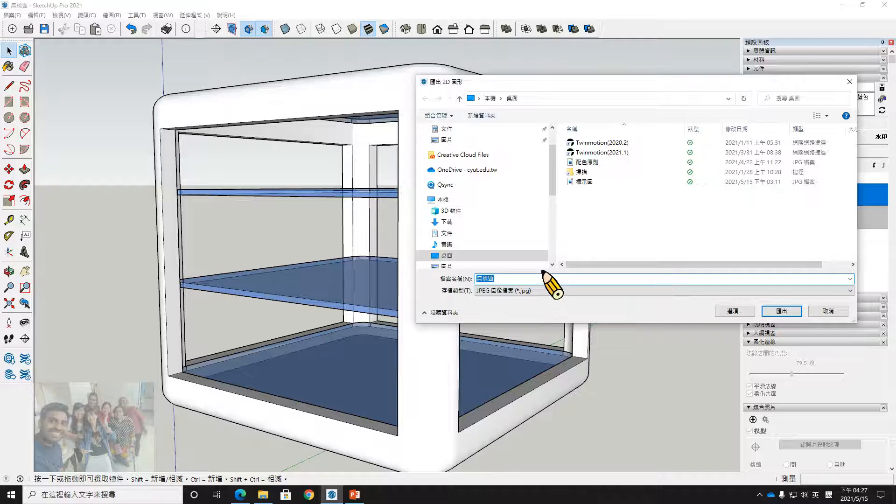
key("shift")
type("玻")
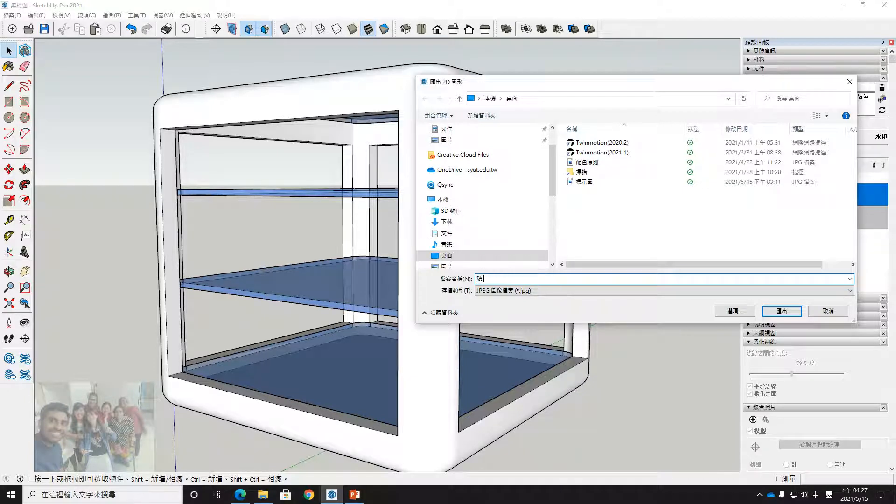
key("BackSpace")
type("璃")
key("BackSpace")
type("璃桌")
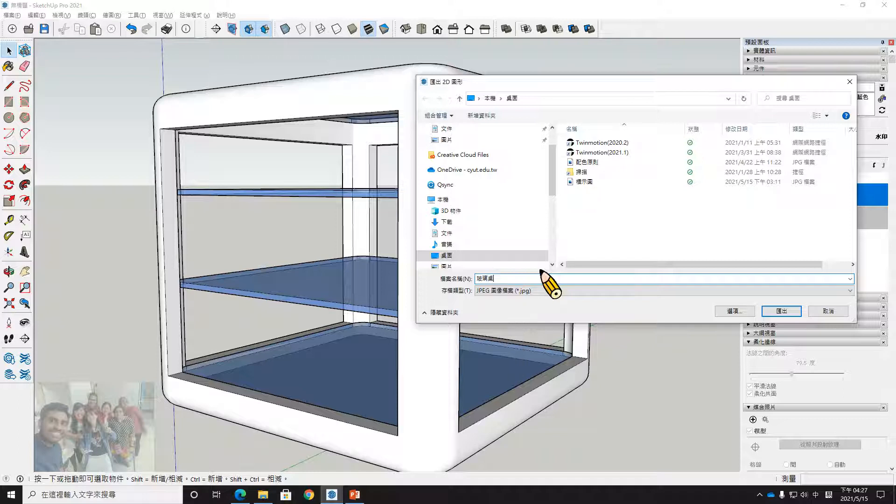
left_click(780, 311)
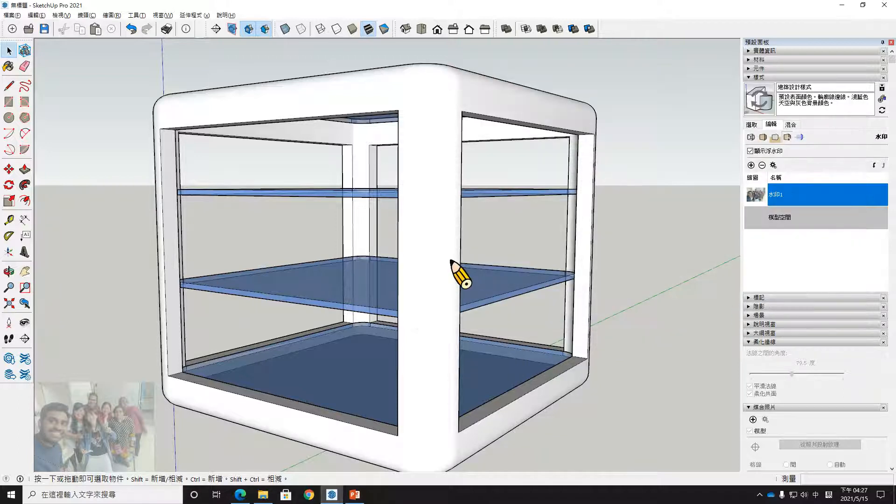
Open the exported 玻璃桌 image from the desktop in Photos and check it.
left_click(844, 6)
left_click(844, 6)
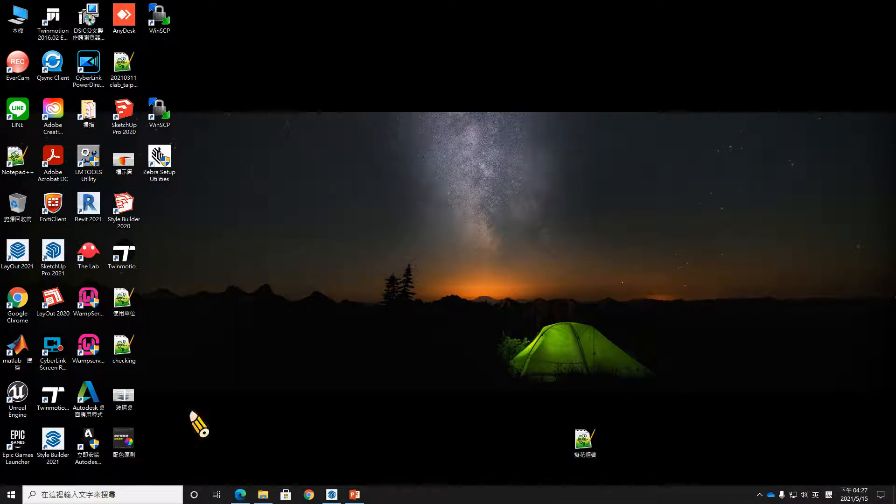
double_click(125, 397)
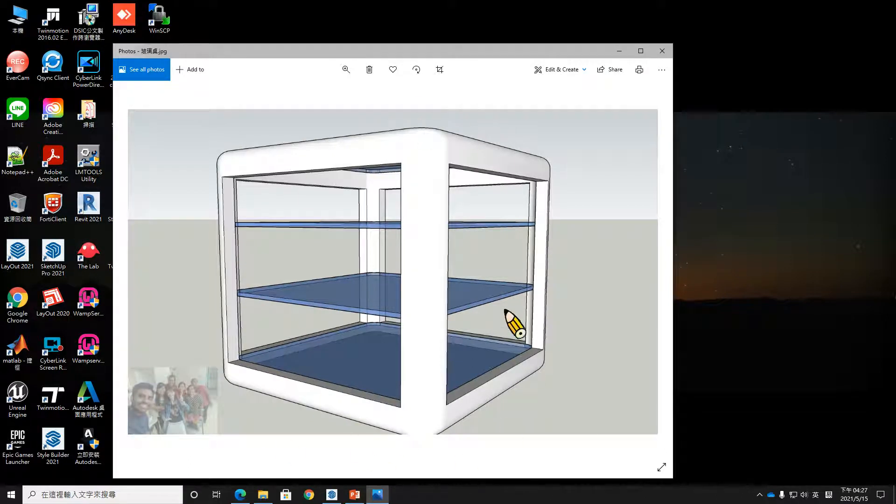
mouse_move(430, 2)
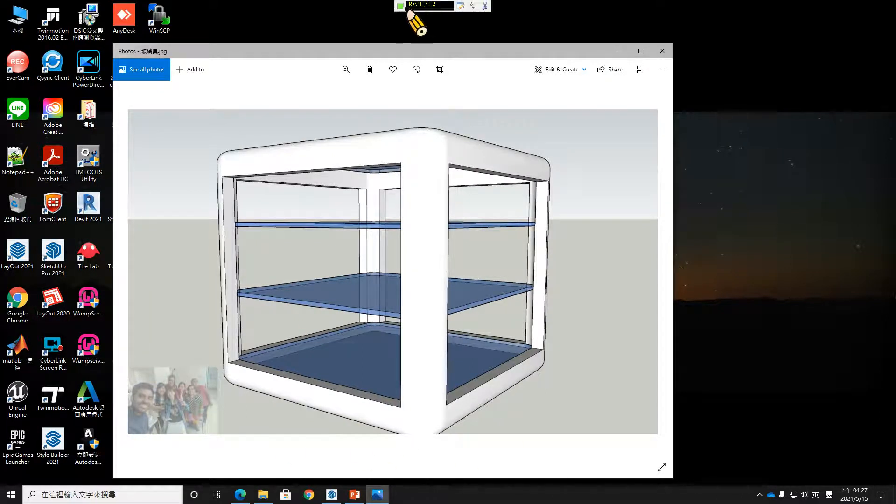